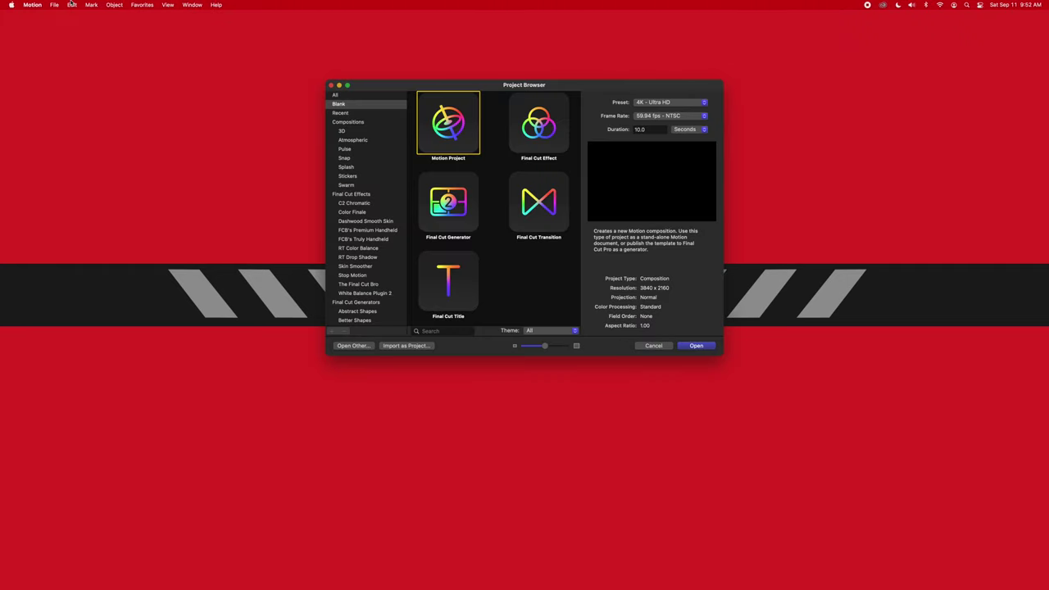
# Step: Import the video Pexels Videos 1093664.mp4 as a new project
pyautogui.click(54, 4)
pyautogui.click(510, 82)
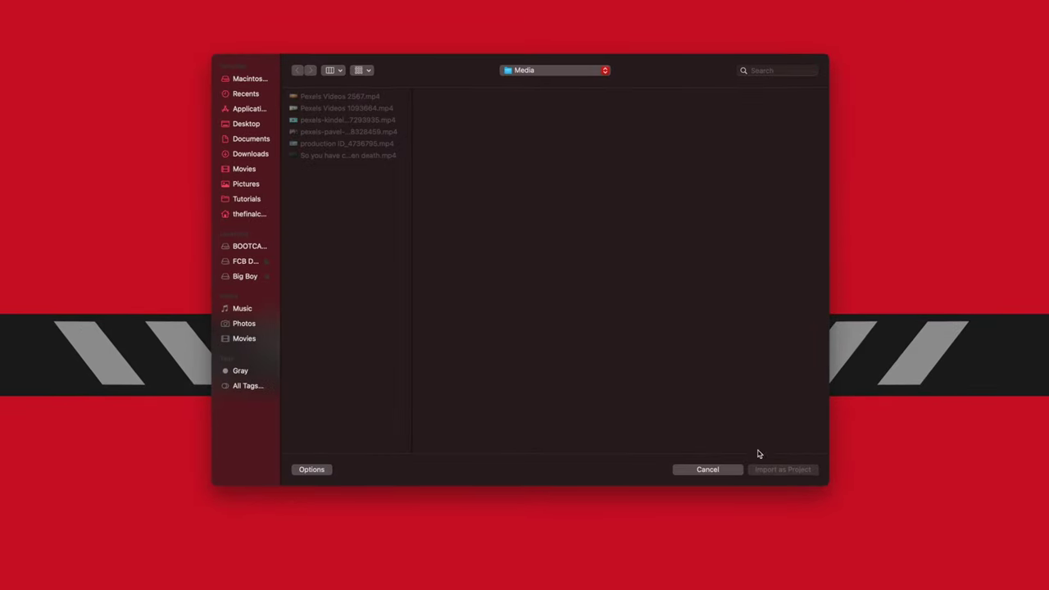
pyautogui.click(783, 469)
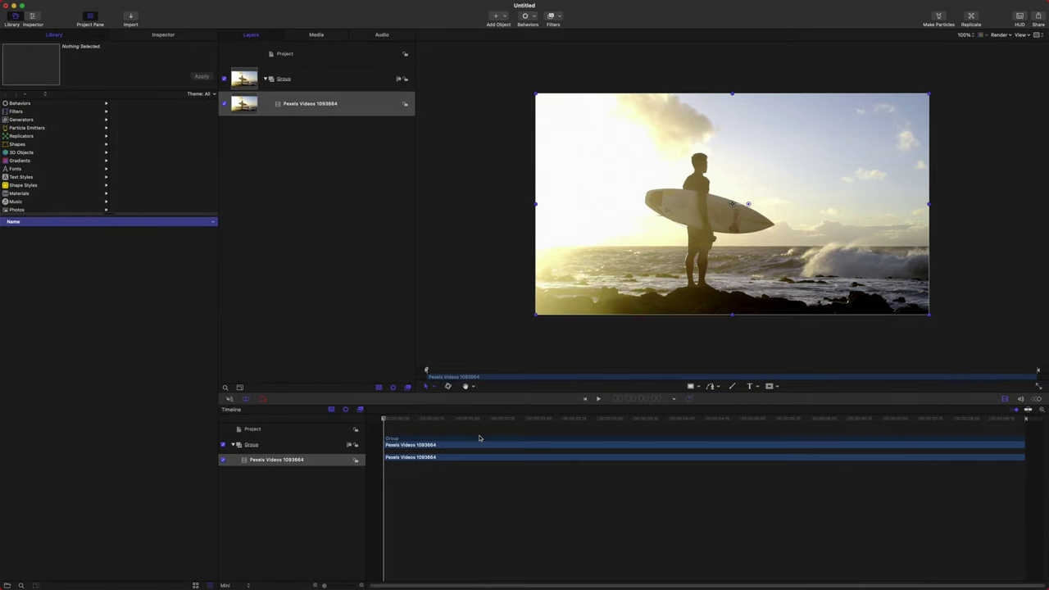
# Step: Trim the clip's end to 00:00:02;00 and move the project's play range out point to match
pyautogui.moveTo(476, 419); pyautogui.dragTo(525, 416)
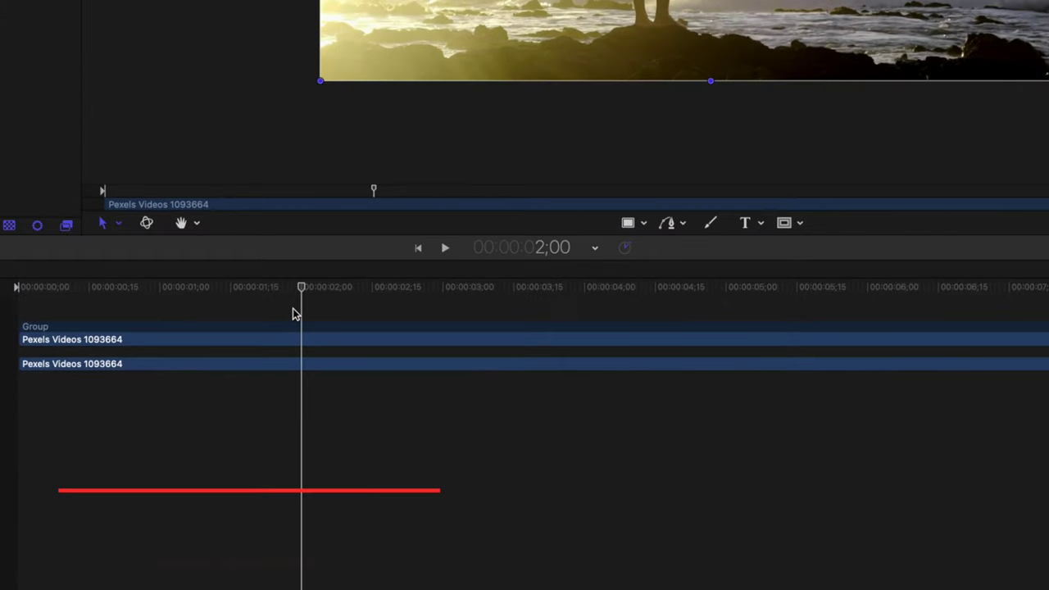
pyautogui.press('o')
pyautogui.moveTo(1045, 289); pyautogui.dragTo(303, 293)
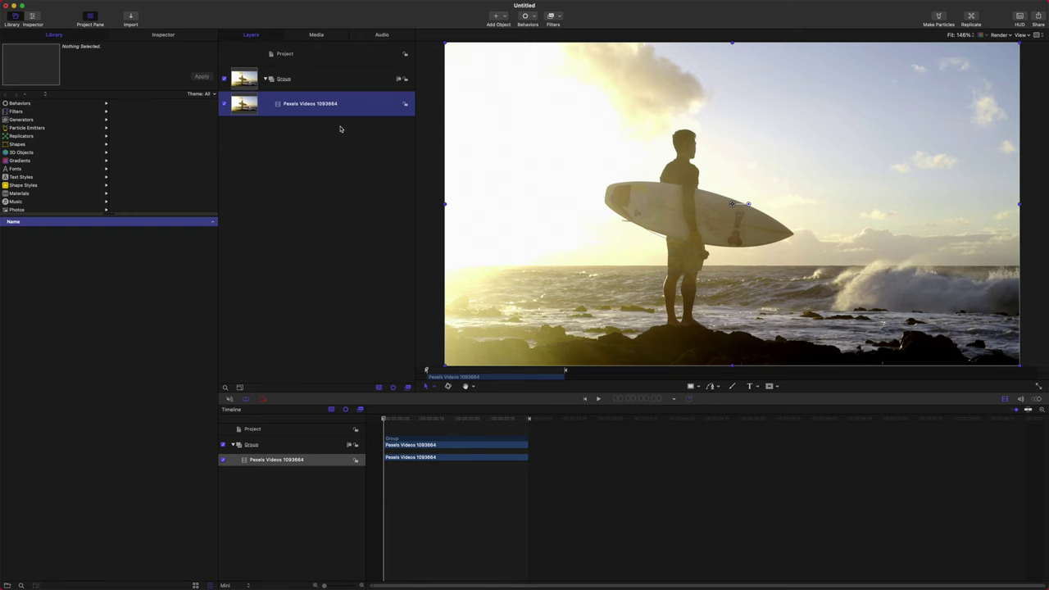
# Step: Make a clone layer of the Pexels Videos 1093664 layer
pyautogui.press('k')
pyautogui.rightClick(340, 128)
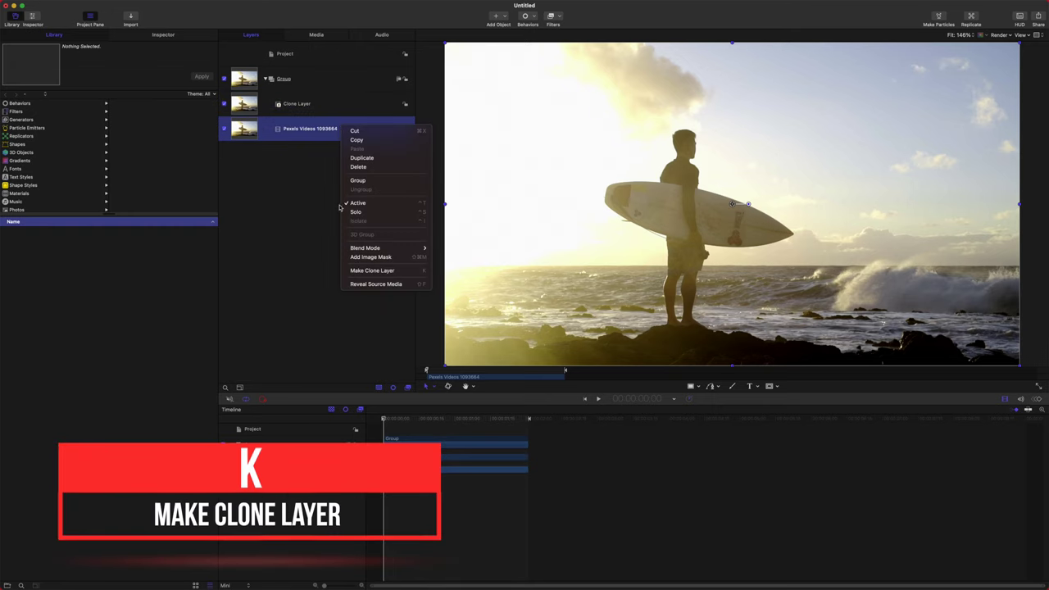
pyautogui.click(302, 104)
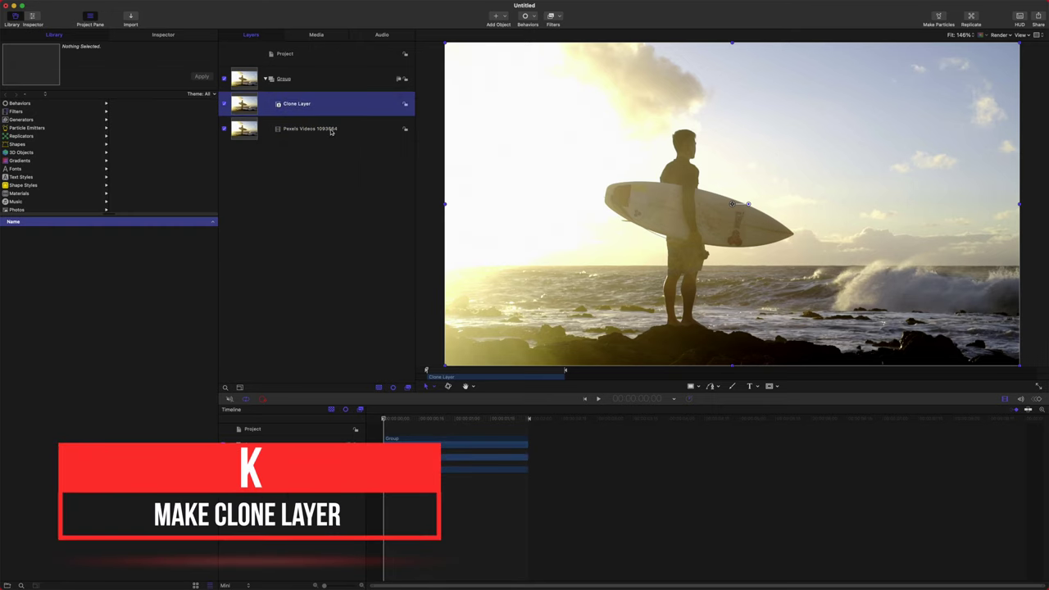
# Step: Add a Colorize filter to the original Pexels Videos 1093664 layer and show its parameters in the Inspector
pyautogui.click(331, 128)
pyautogui.click(551, 17)
pyautogui.moveTo(561, 37)
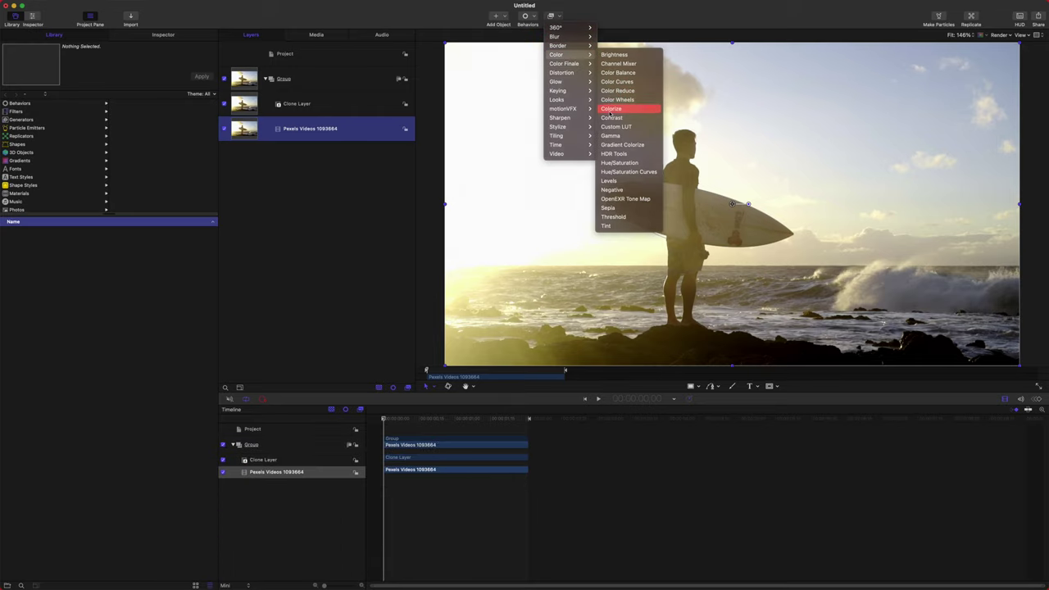
pyautogui.click(611, 109)
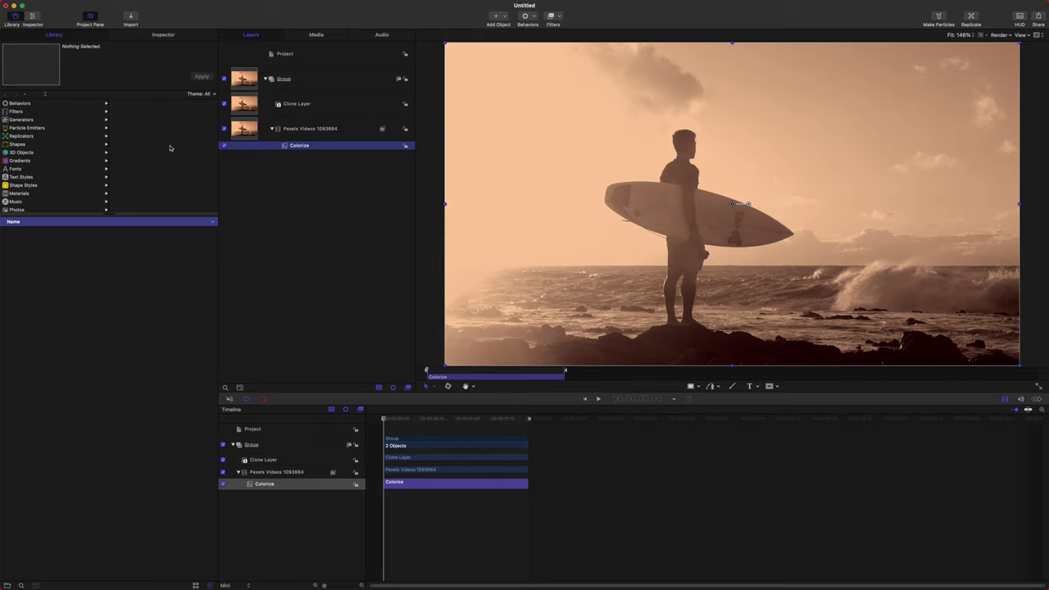
pyautogui.click(166, 35)
pyautogui.click(300, 131)
pyautogui.click(305, 145)
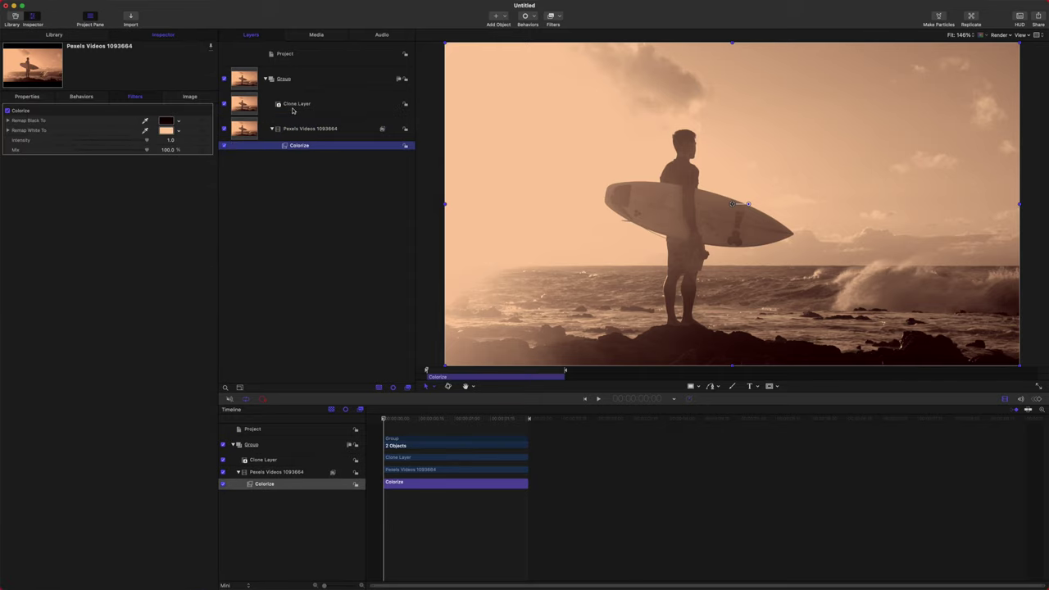
# Step: Hide the original video layer and change the Colorize filter's Remap White To color to lime green
pyautogui.click(224, 128)
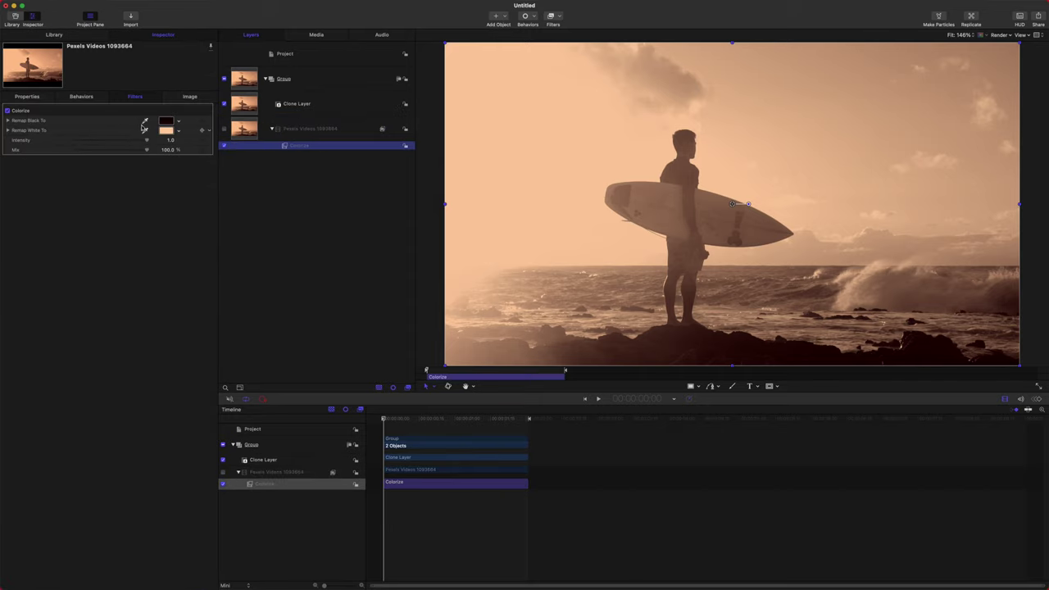
pyautogui.click(167, 131)
pyautogui.moveTo(99, 449); pyautogui.dragTo(78, 368)
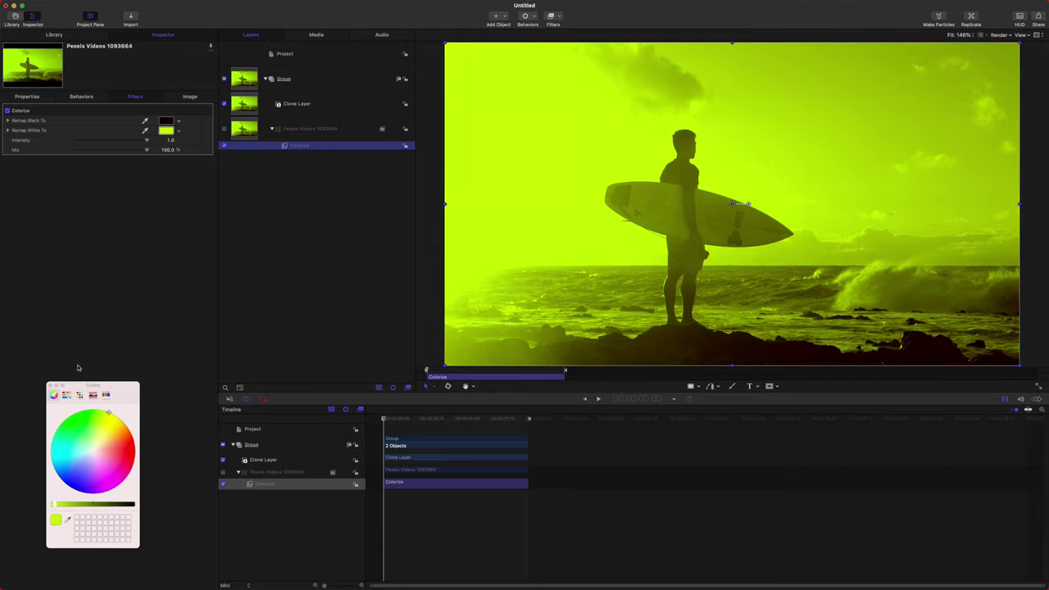
pyautogui.click(50, 386)
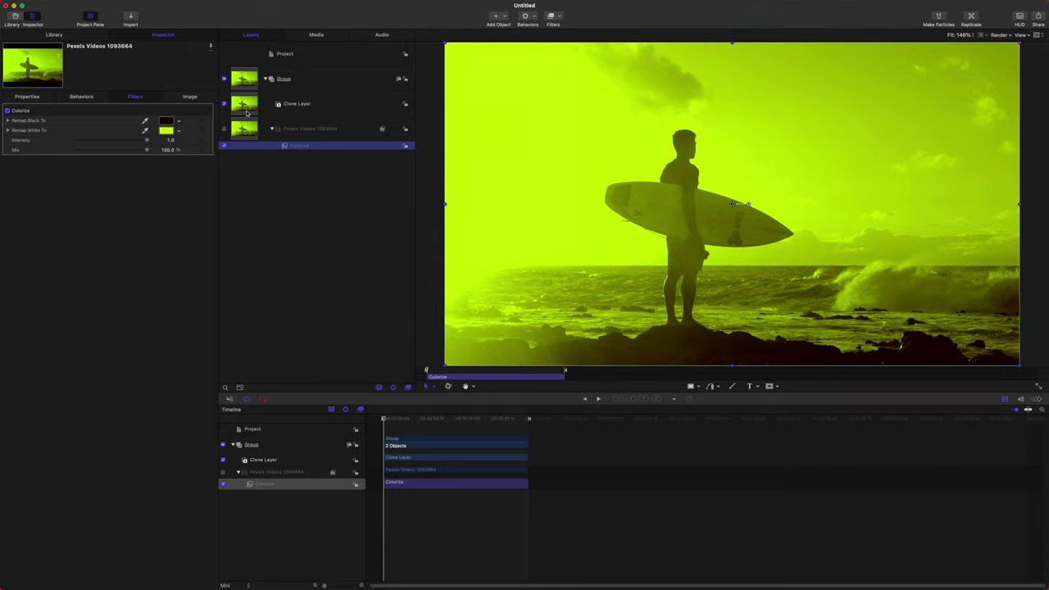
# Step: Delete the Colorize filter and make the original video layer visible again
pyautogui.press('Delete')
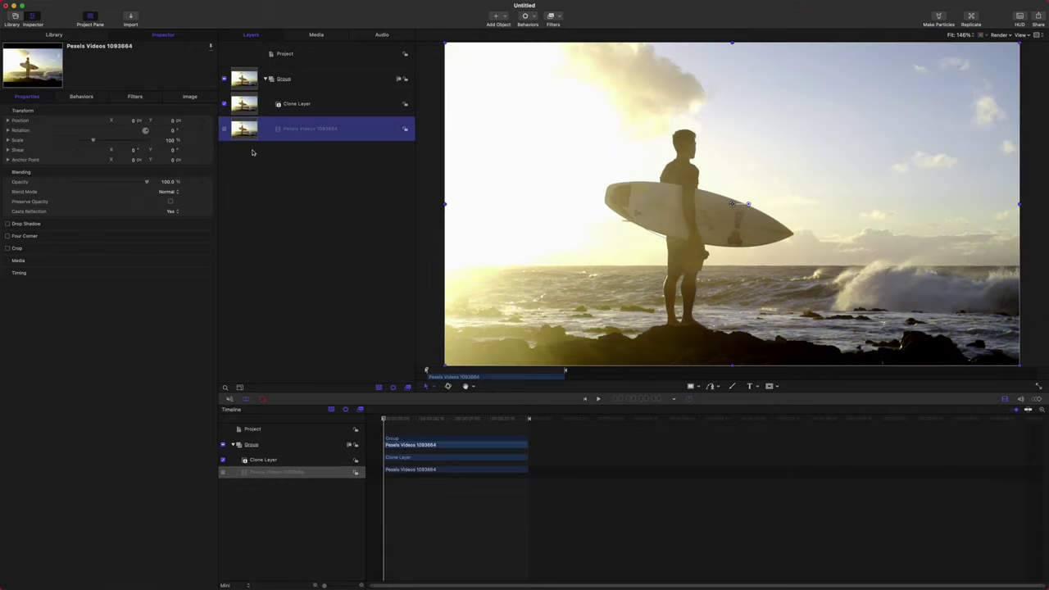
pyautogui.click(224, 131)
# Step: Apply a Defocus blur filter to the Clone Layer
pyautogui.click(304, 104)
pyautogui.click(551, 15)
pyautogui.moveTo(558, 37)
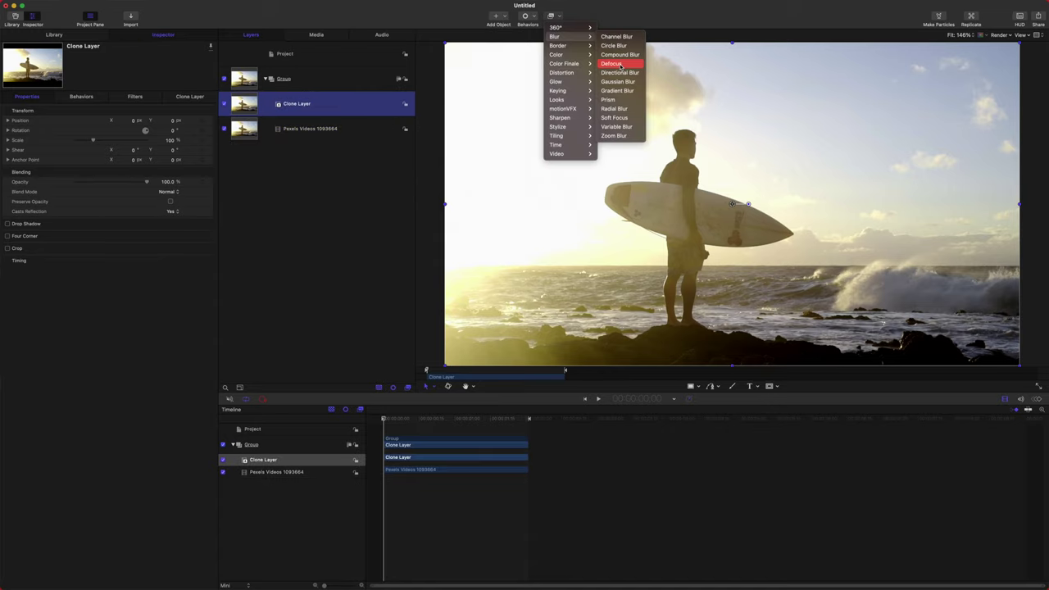
pyautogui.click(613, 64)
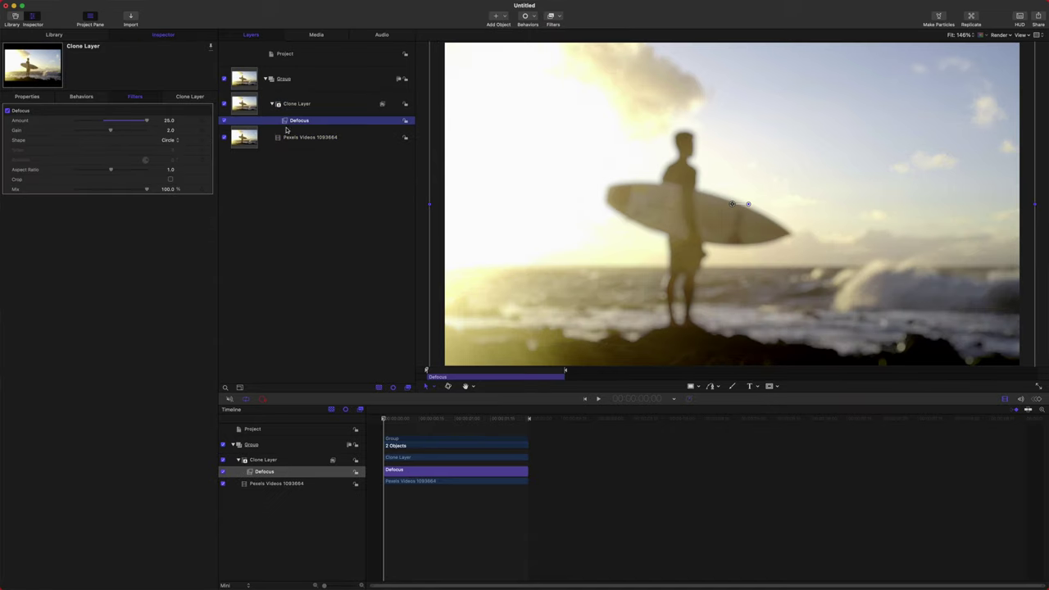
# Step: Turn the Clone Layer off and on to compare its defocused image with the original video layer
pyautogui.click(224, 104)
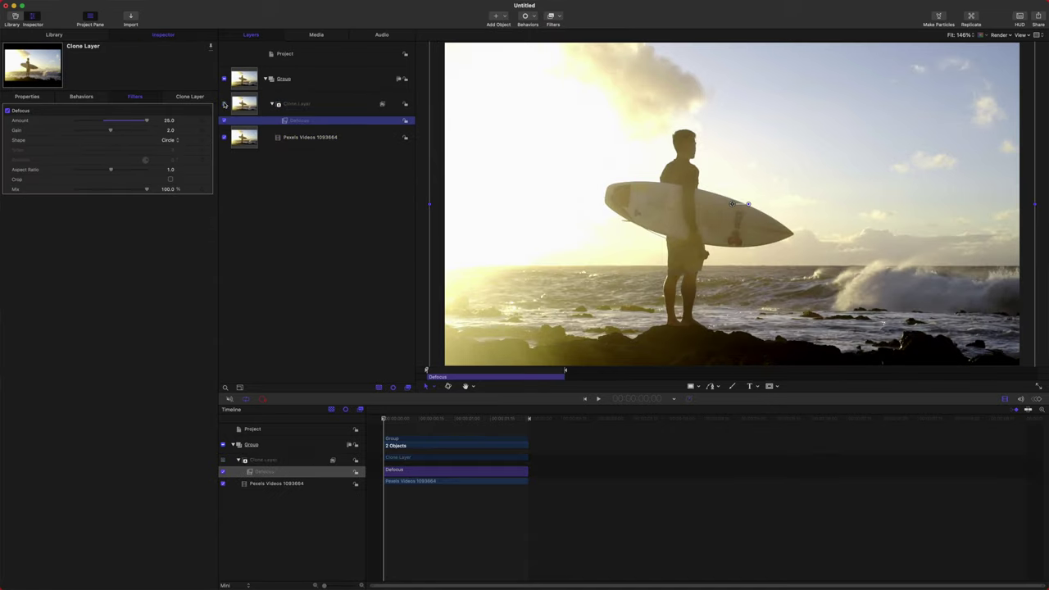
pyautogui.click(224, 104)
pyautogui.click(280, 145)
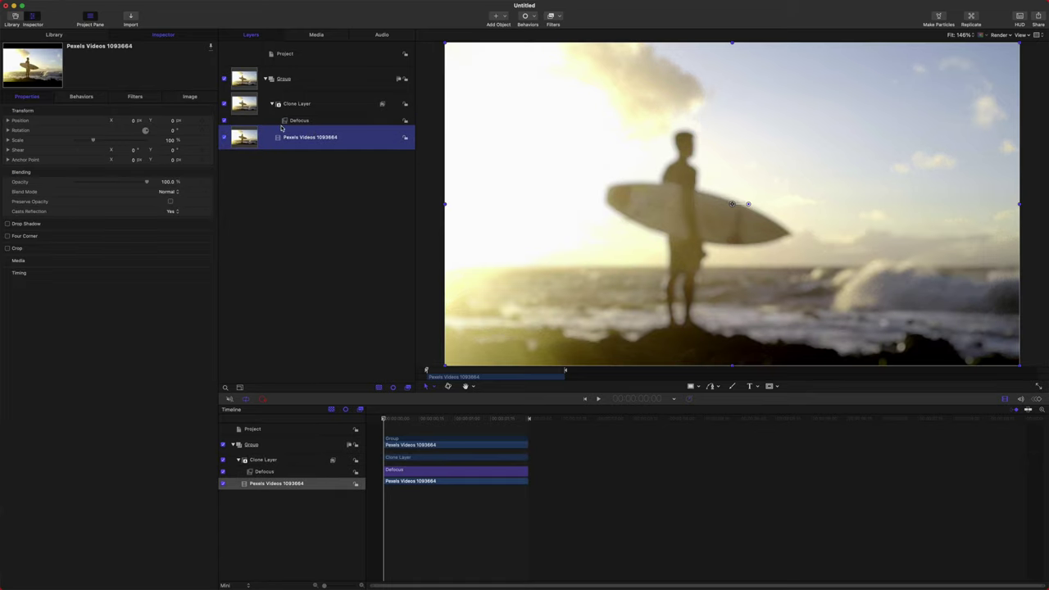
pyautogui.click(300, 123)
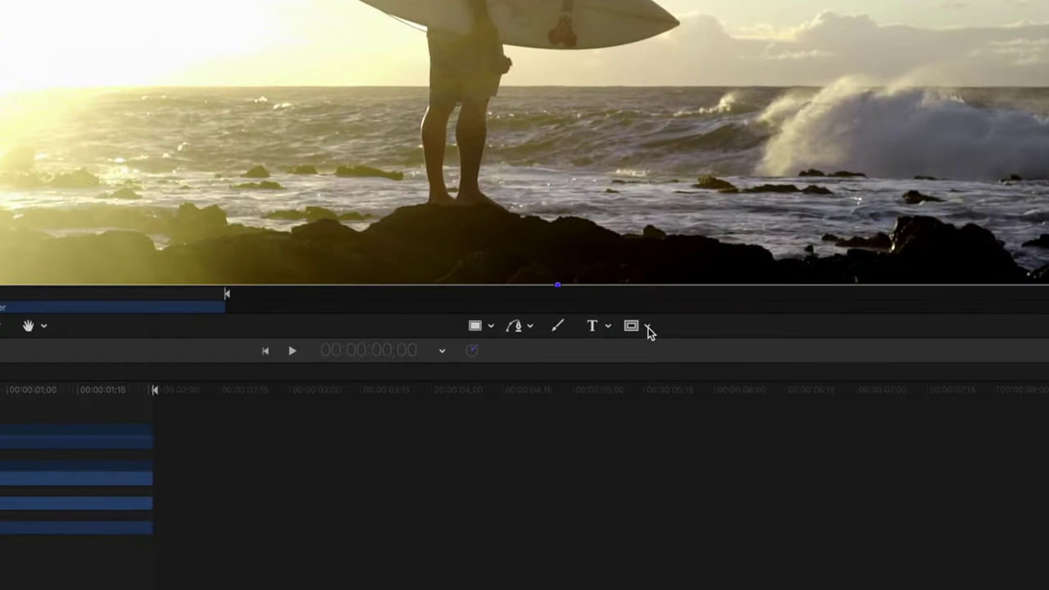
# Step: Draw a closed Bezier mask on the Clone Layer around the surfer's head and neck
pyautogui.click(647, 327)
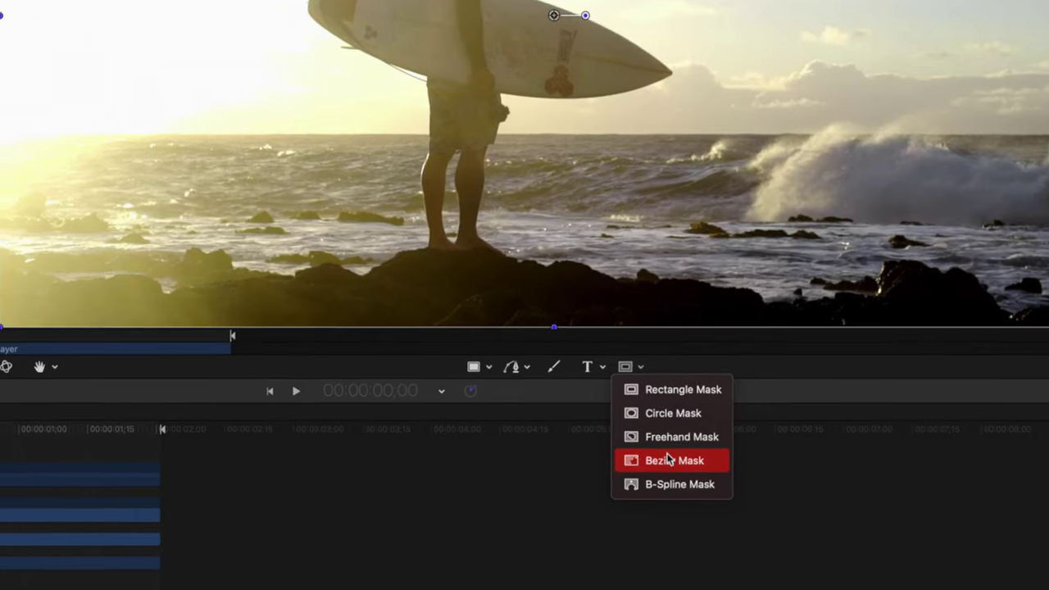
pyautogui.click(668, 460)
pyautogui.scroll(5, 521, 275)
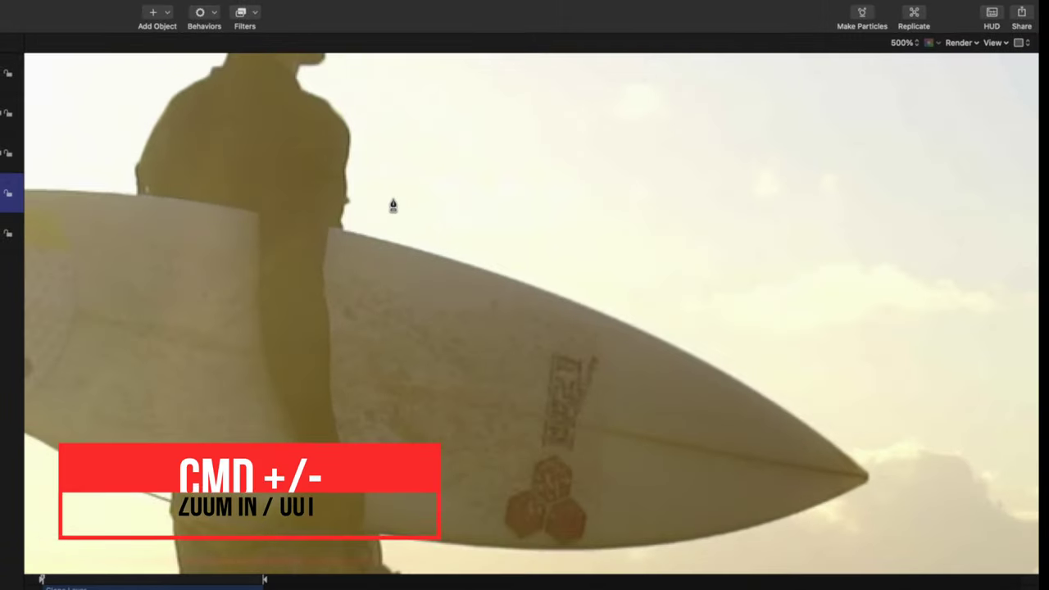
pyautogui.moveTo(384, 158); pyautogui.dragTo(573, 396)
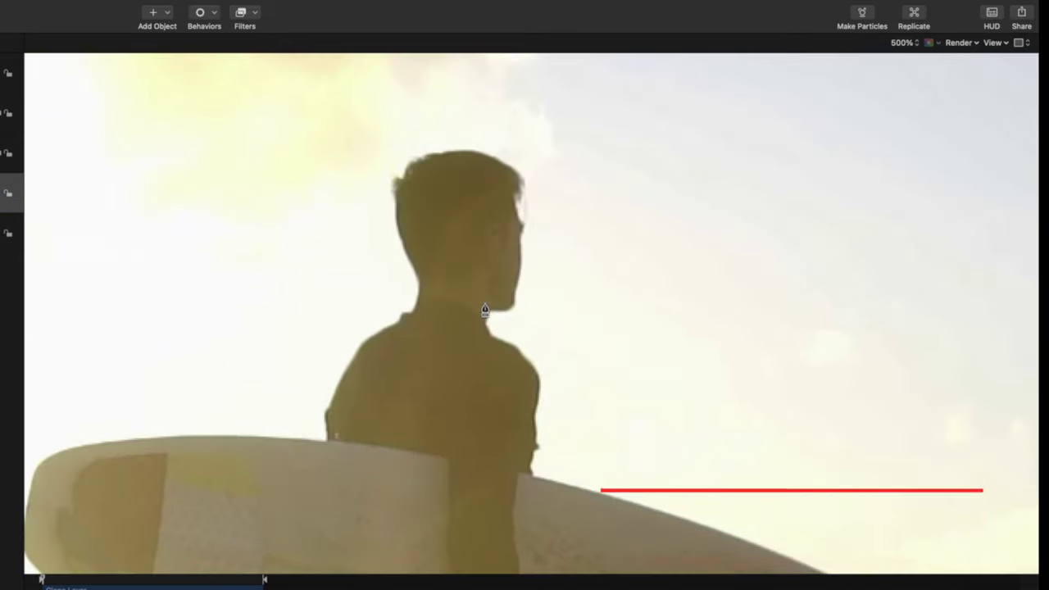
pyautogui.moveTo(488, 322)
pyautogui.mouseDown()
pyautogui.moveTo(501, 162)
pyautogui.moveTo(427, 150)
pyautogui.moveTo(415, 128)
pyautogui.mouseUp()
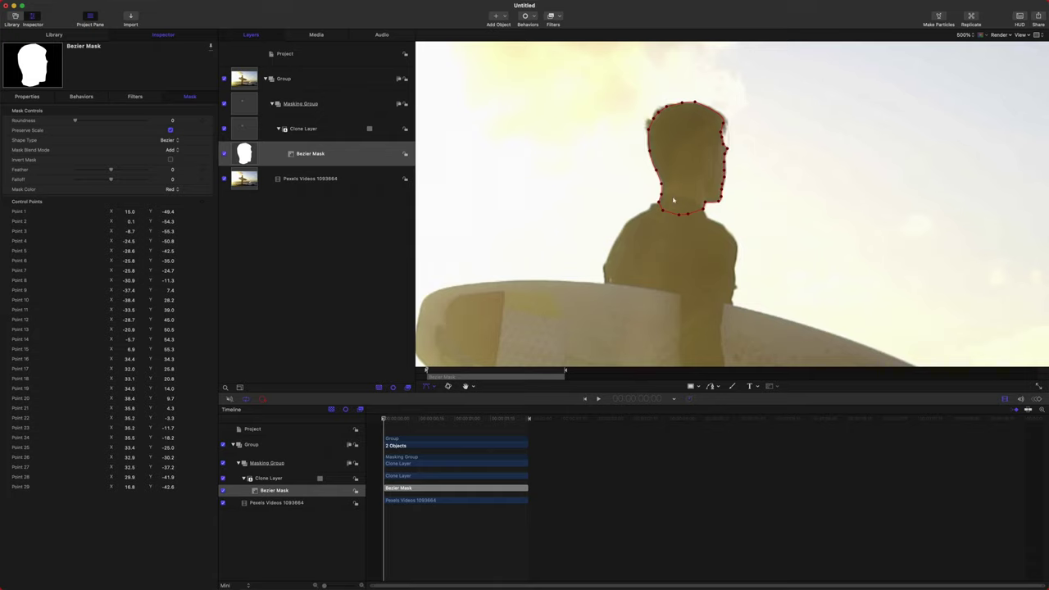
# Step: Move two frames forward and back again to check the mask's alignment with the surfer's head
pyautogui.press('Right')
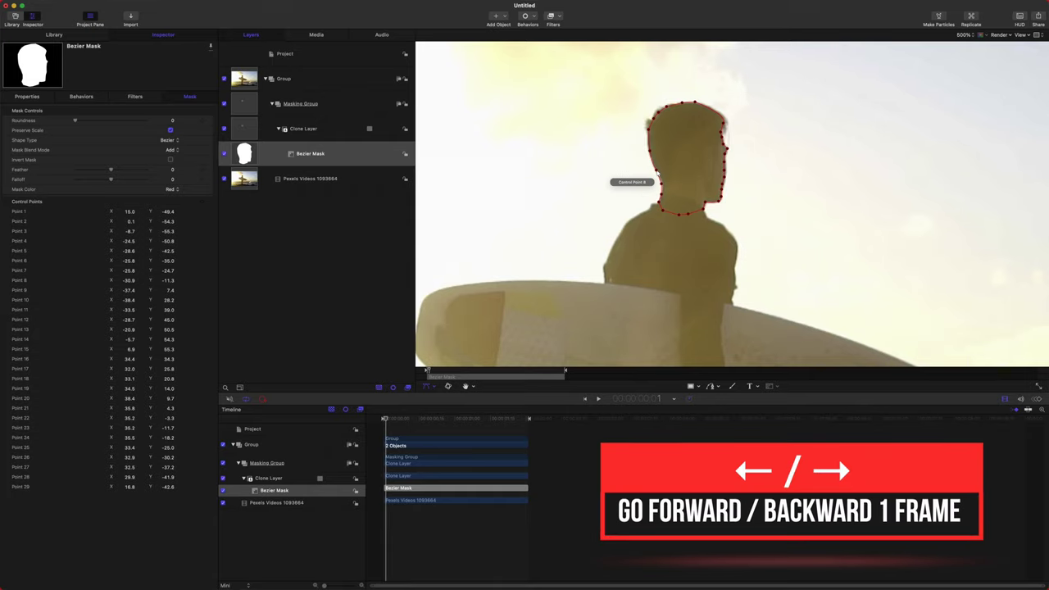
pyautogui.press('Right')
pyautogui.press('Left')
pyautogui.press('Left')
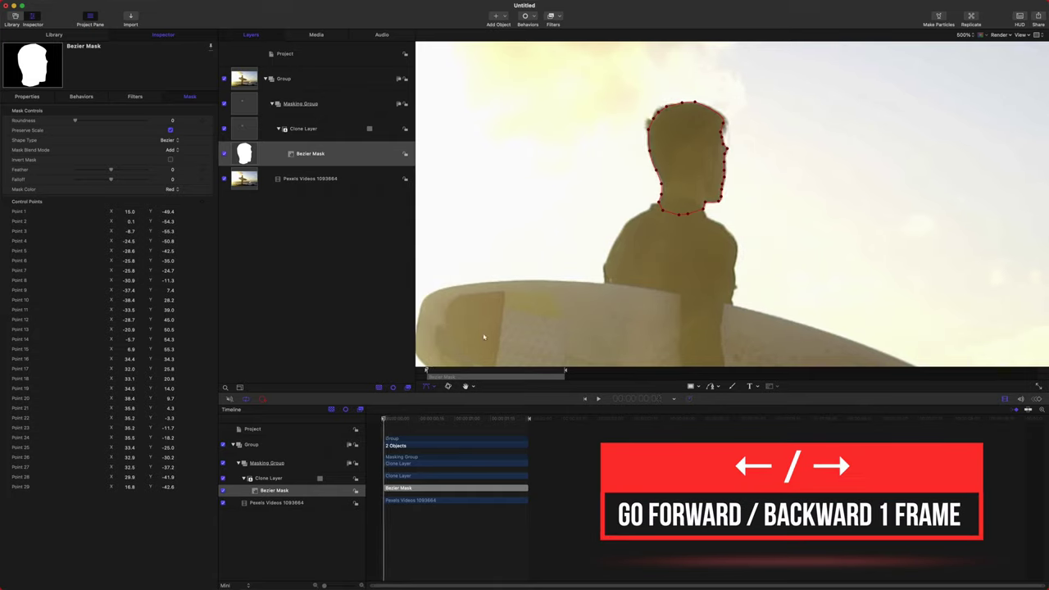
# Step: Add a Match Move behavior to the Bezier Mask and assign Pexels Videos 1093664 as its source
pyautogui.hotkey('shift', 'z')
pyautogui.click(532, 17)
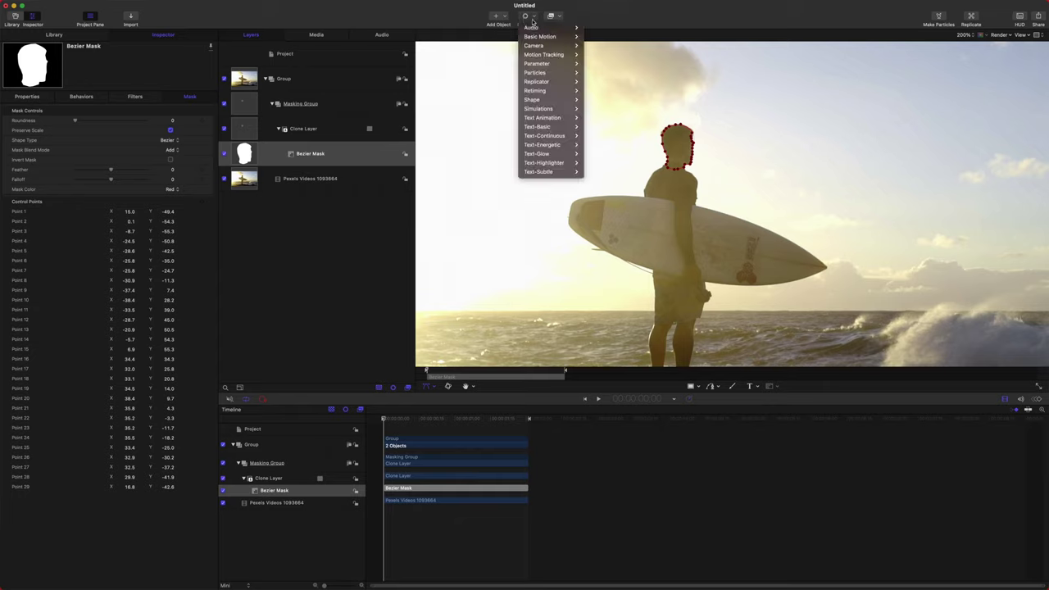
pyautogui.moveTo(543, 54)
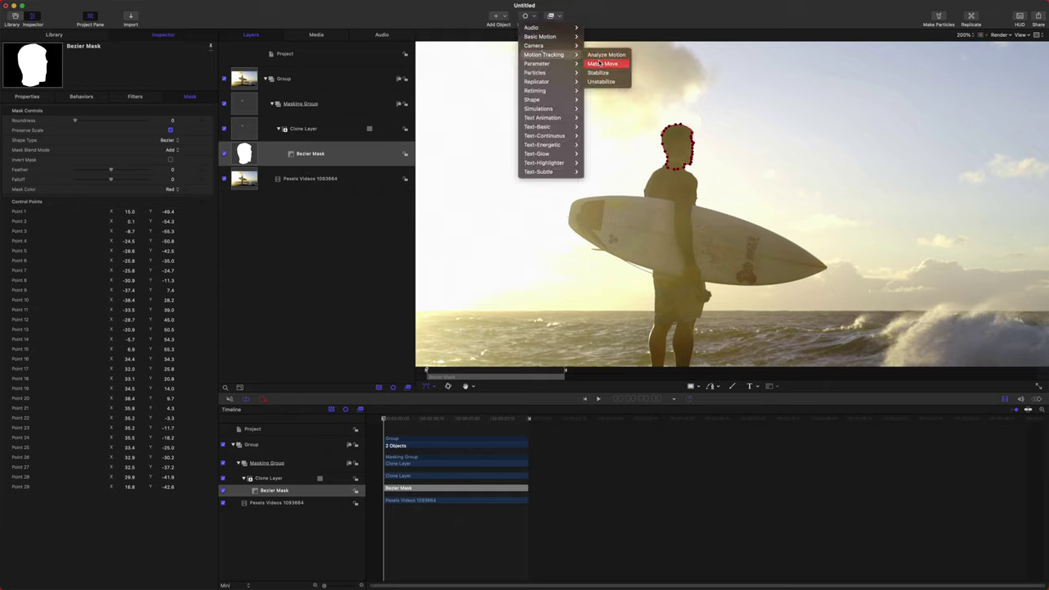
pyautogui.click(601, 63)
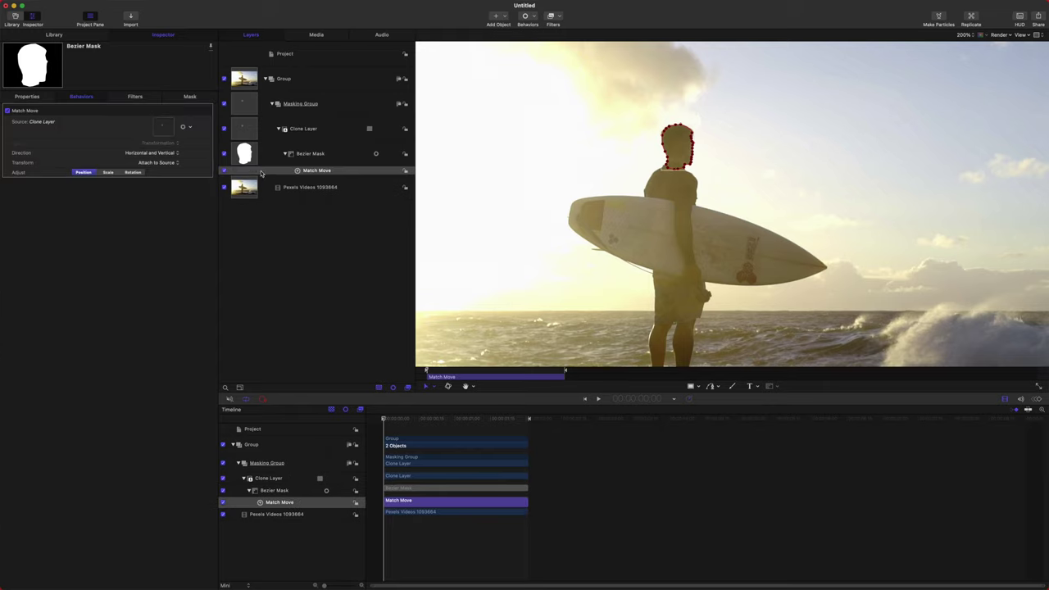
pyautogui.moveTo(253, 190); pyautogui.dragTo(164, 128)
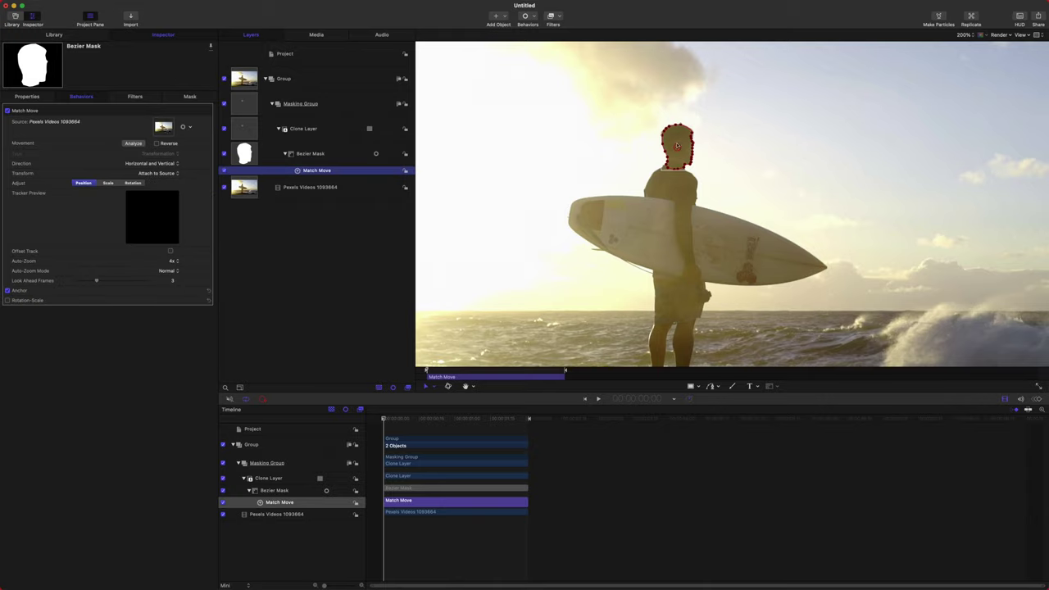
# Step: Place the Match Move anchor tracker on the edge of the surfer's nose, analyze the movement, and scrub through the tracked mask
pyautogui.moveTo(680, 151)
pyautogui.mouseDown()
pyautogui.moveTo(707, 158)
pyautogui.moveTo(693, 144)
pyautogui.mouseUp()
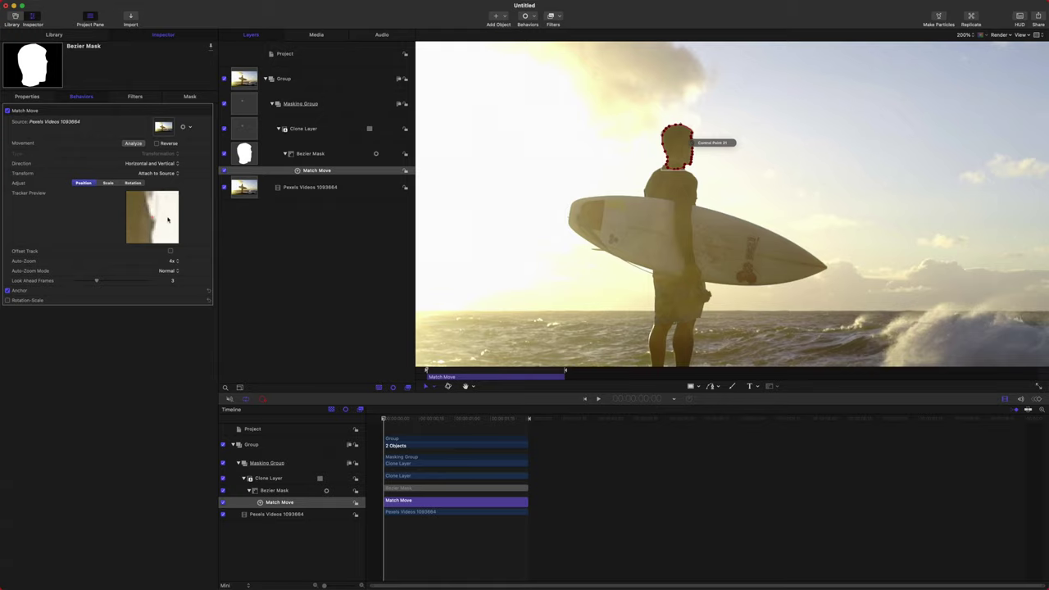
pyautogui.click(133, 143)
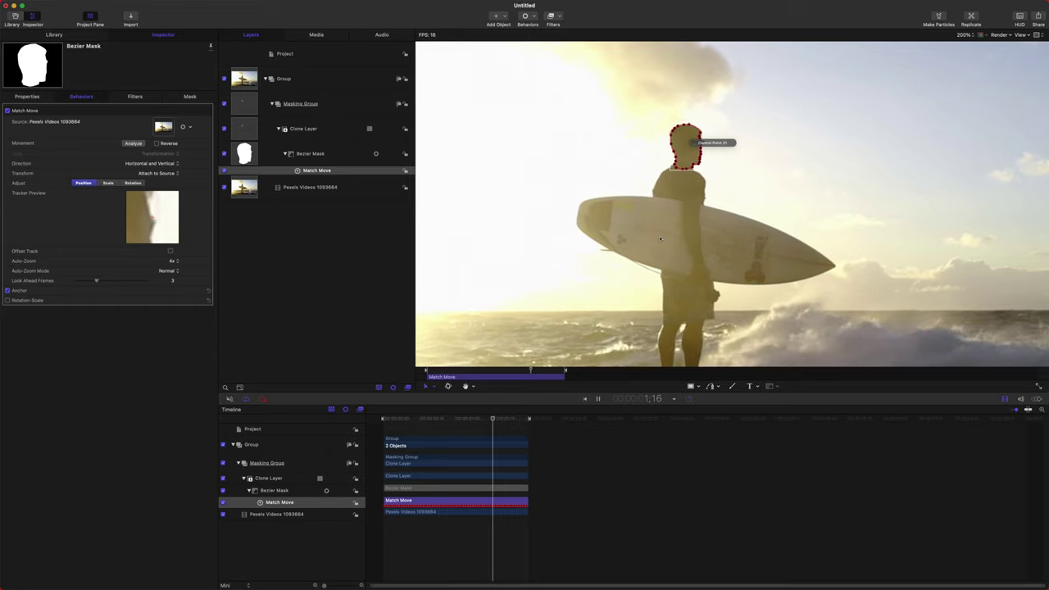
pyautogui.click(422, 422)
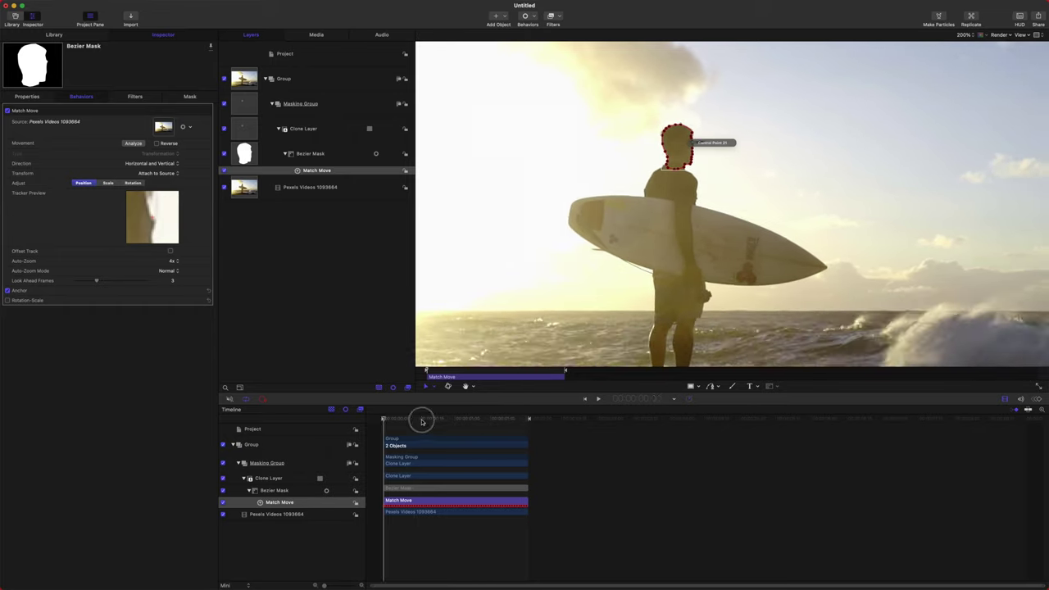
pyautogui.moveTo(422, 421); pyautogui.dragTo(267, 414)
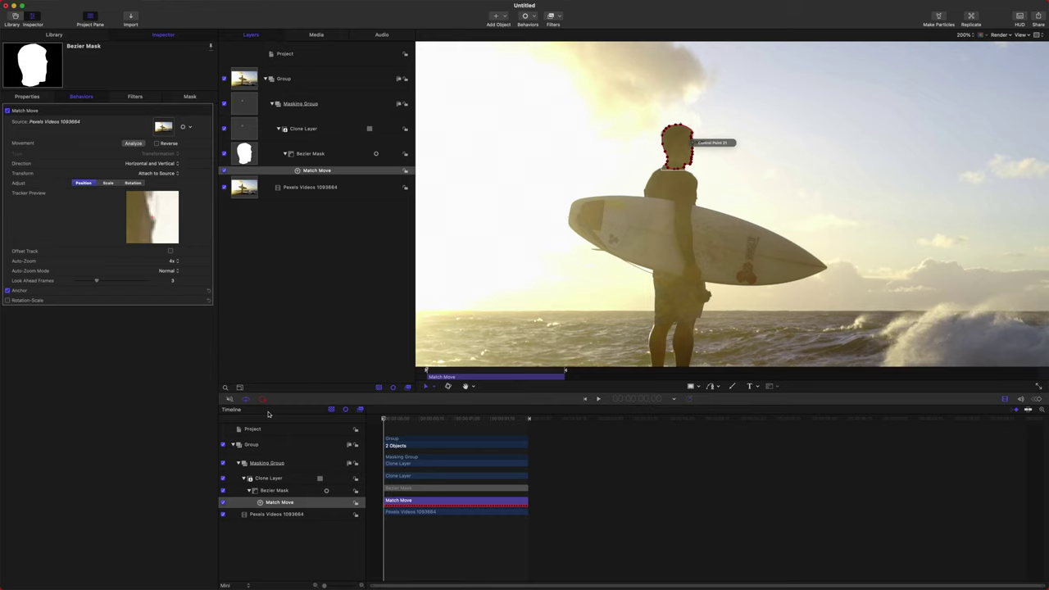
# Step: Move the Bezier Mask's anchor point to the tracked spot on the nose, at about X 38, Y 11
pyautogui.click(321, 154)
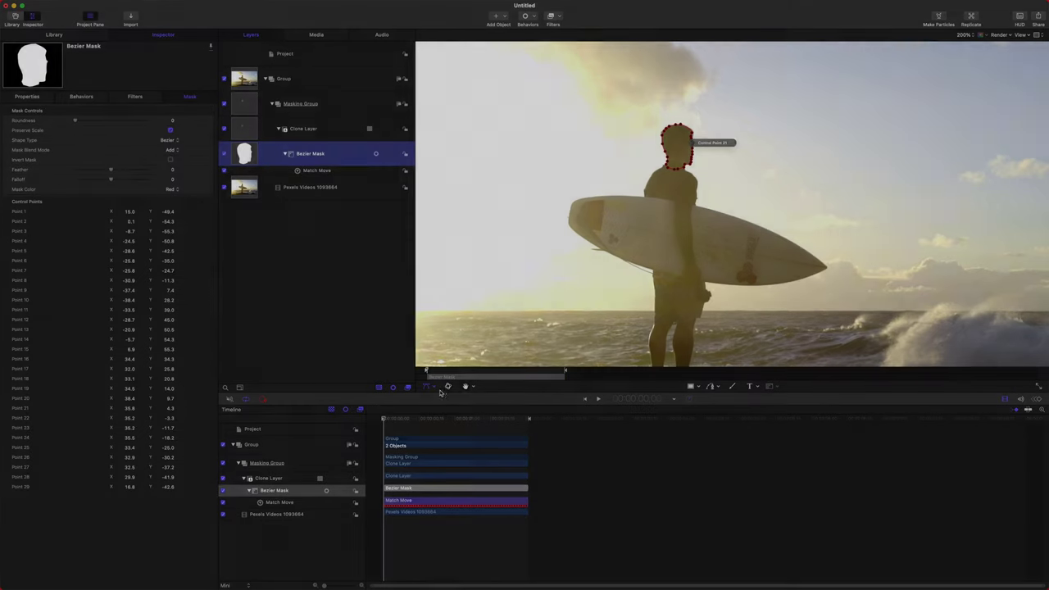
pyautogui.click(427, 386)
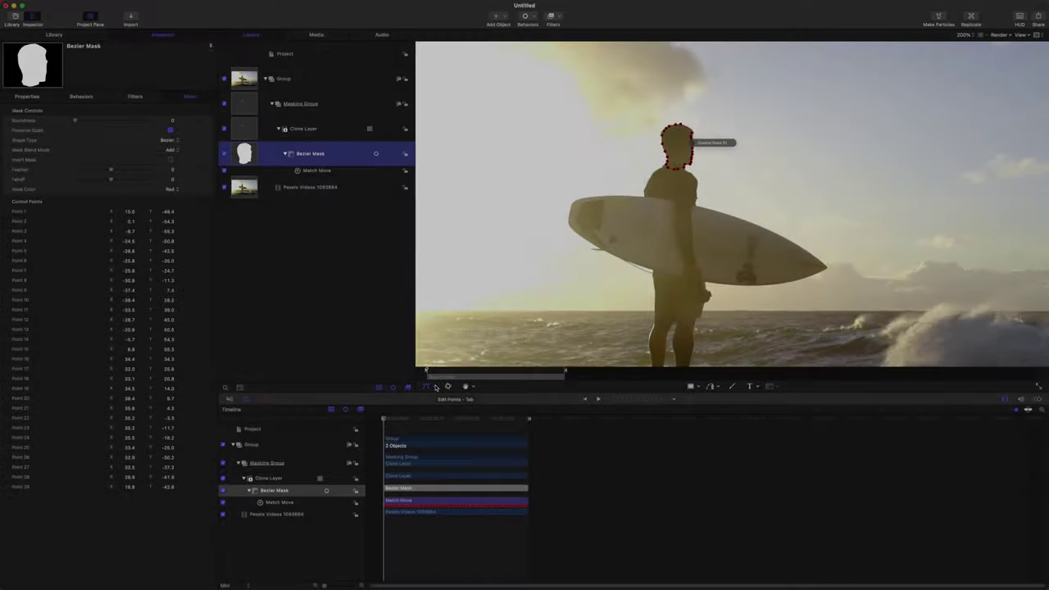
pyautogui.click(435, 388)
pyautogui.click(445, 410)
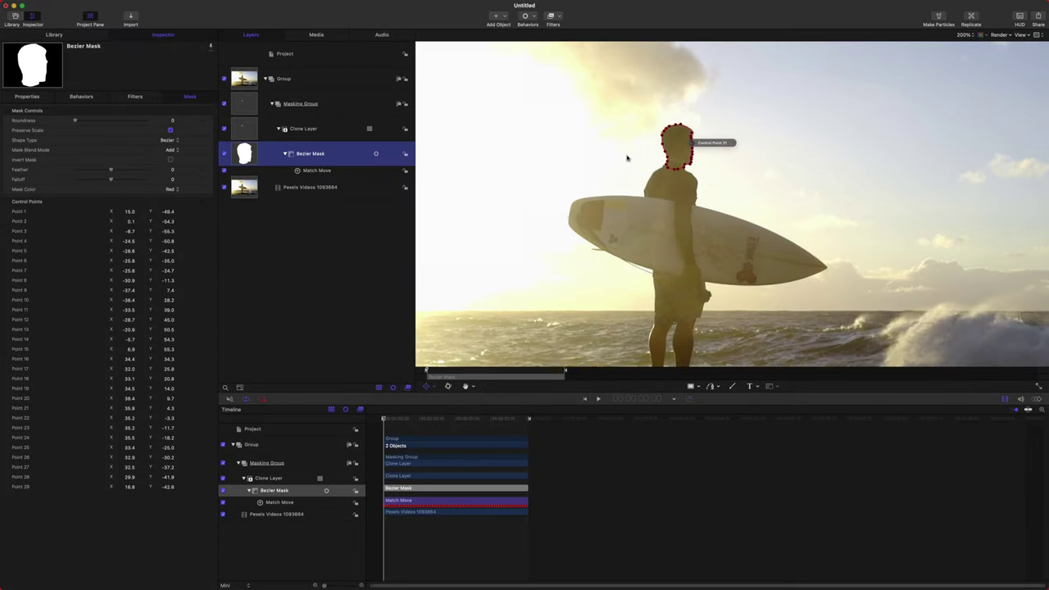
pyautogui.moveTo(676, 155)
pyautogui.mouseDown()
pyautogui.moveTo(689, 161)
pyautogui.moveTo(694, 146)
pyautogui.mouseUp()
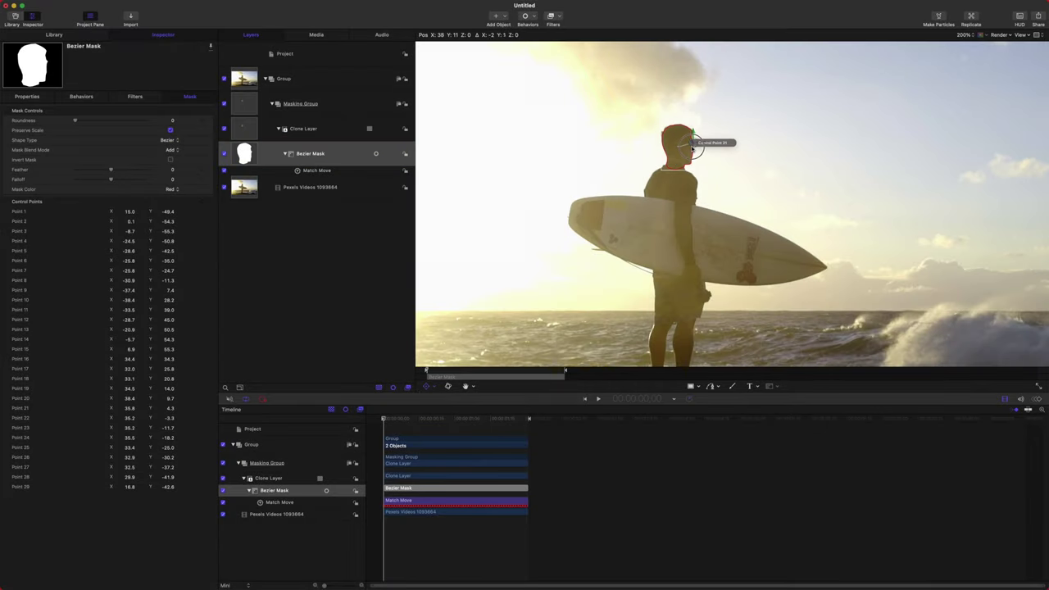
# Step: Return the playhead to the start of the clip and set the head Bezier Mask's Feather to -3
pyautogui.click(467, 386)
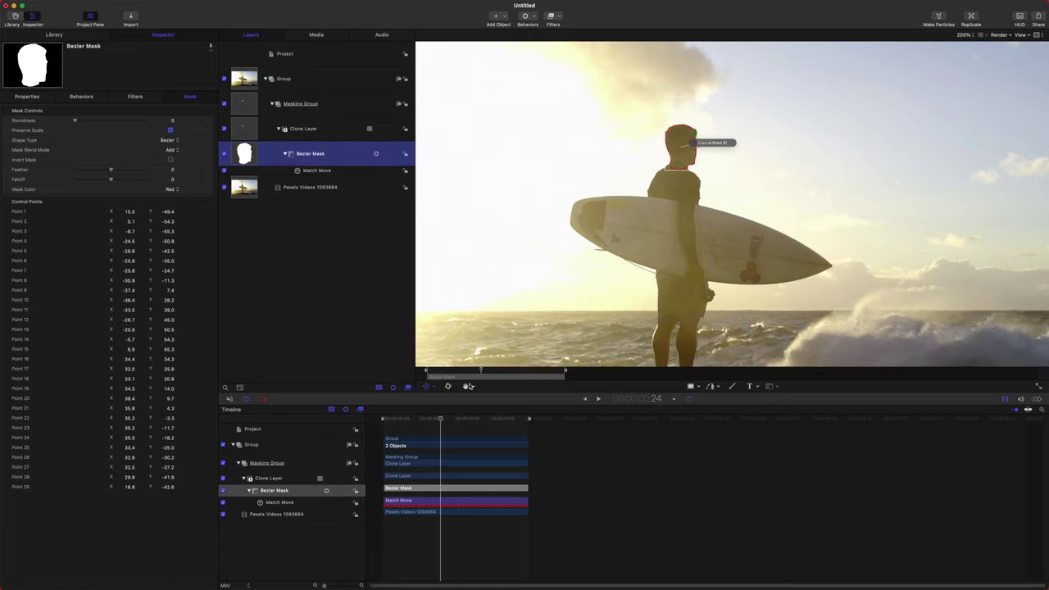
pyautogui.moveTo(430, 421); pyautogui.dragTo(381, 419)
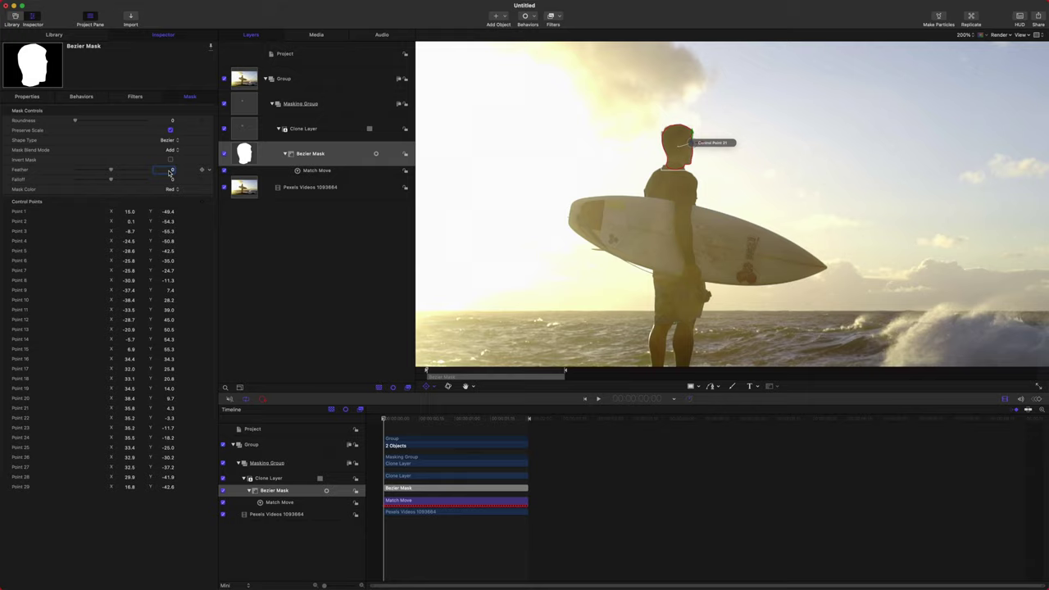
# Step: Hide the Pexels Videos 1093664 layer and play the isolated head from the start, returning to the first frame
pyautogui.click(224, 187)
pyautogui.click(400, 418)
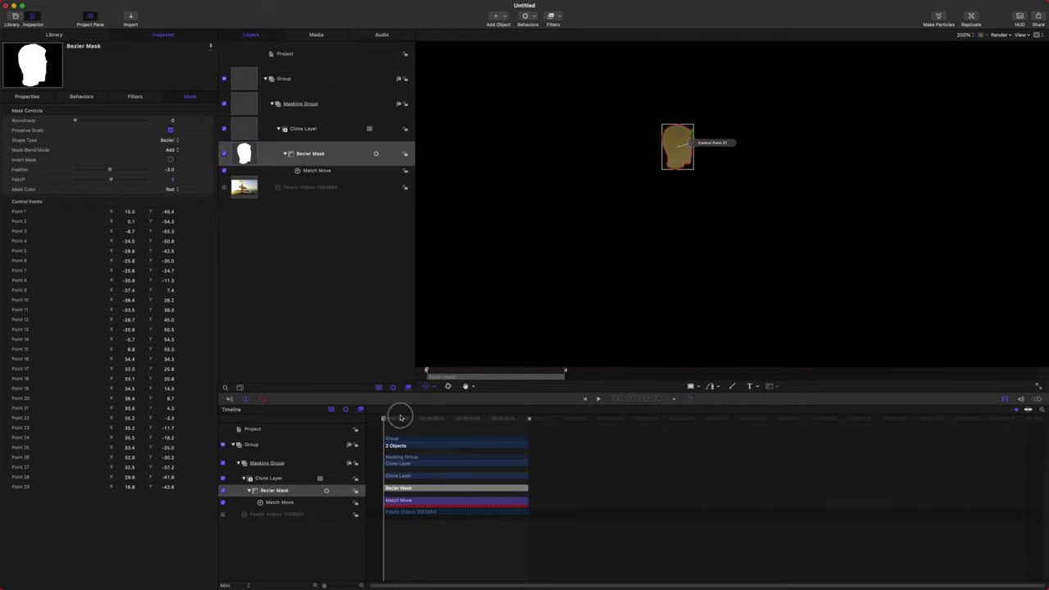
pyautogui.click(497, 286)
pyautogui.press('space')
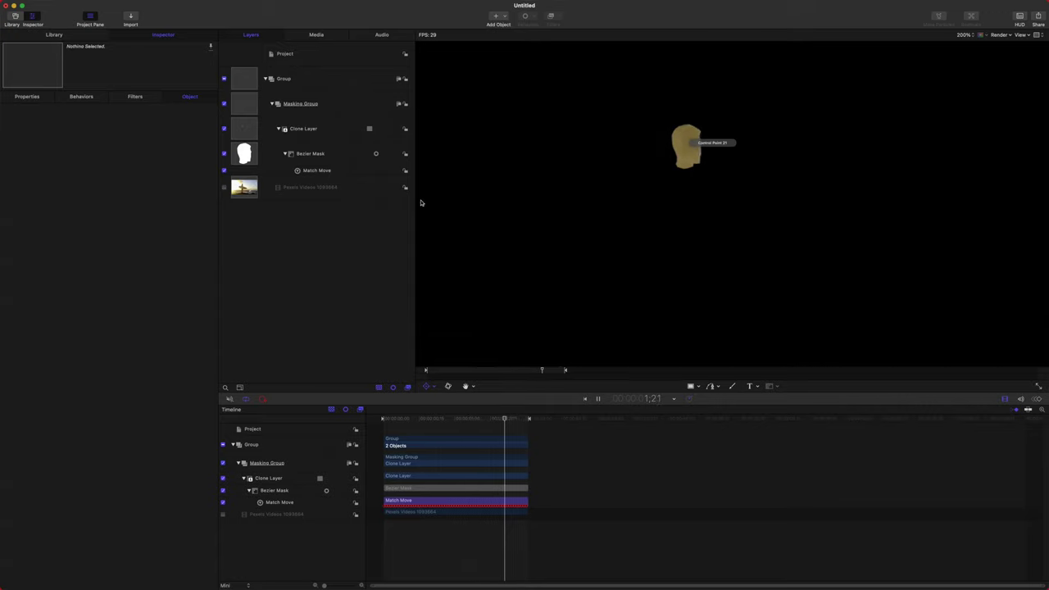
pyautogui.press('Home')
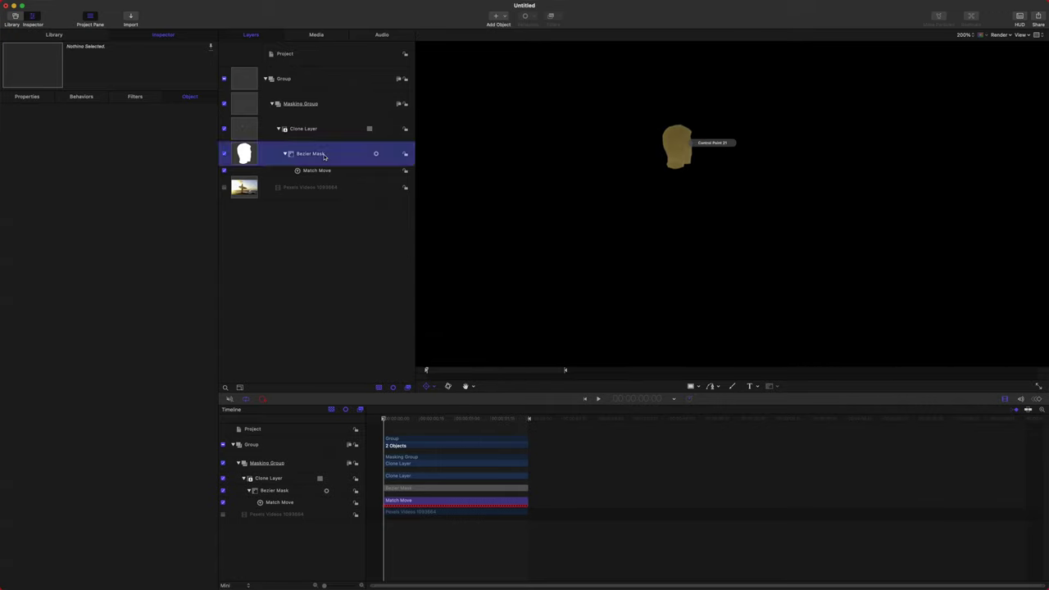
# Step: Fine-tune the head Bezier Mask's control points along the face edge and jaw, moving Point 20 to about X 37.3, Y 8.7
pyautogui.click(316, 154)
pyautogui.doubleClick(693, 168)
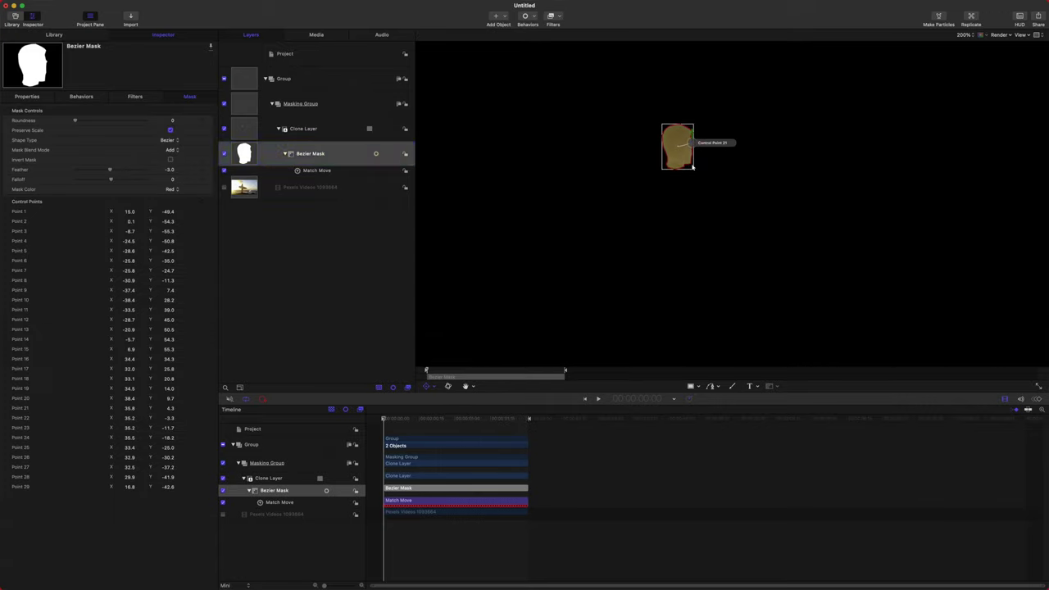
pyautogui.press('super+=')
pyautogui.press('super+=')
pyautogui.press('super+=')
pyautogui.press('super+=')
pyautogui.press('super+=')
pyautogui.scroll(3, 717, 225)
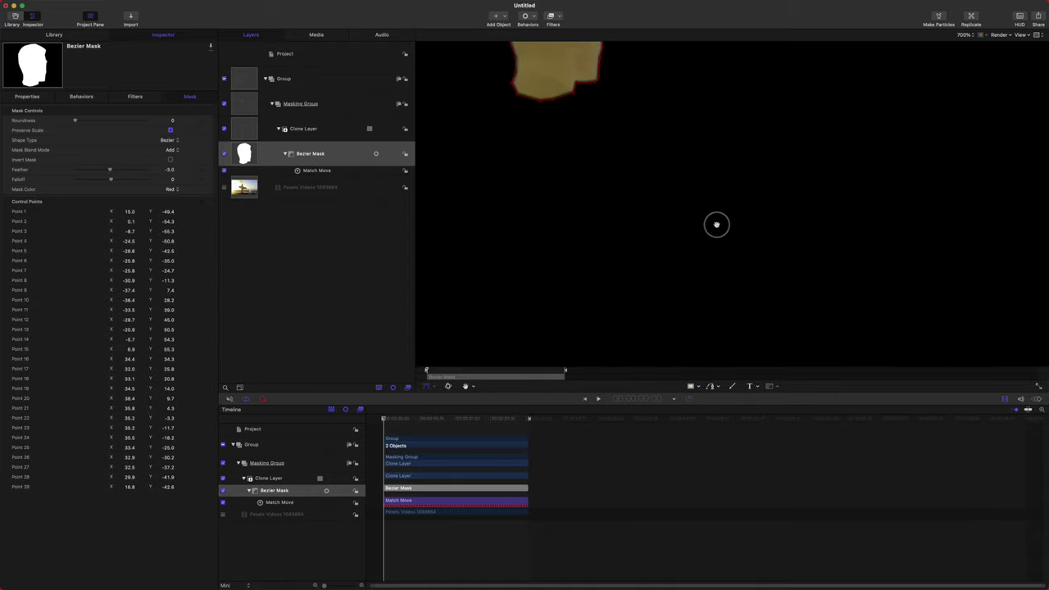
pyautogui.moveTo(677, 225); pyautogui.dragTo(737, 337)
pyautogui.moveTo(646, 270); pyautogui.dragTo(641, 272)
pyautogui.scroll(-4, 689, 179)
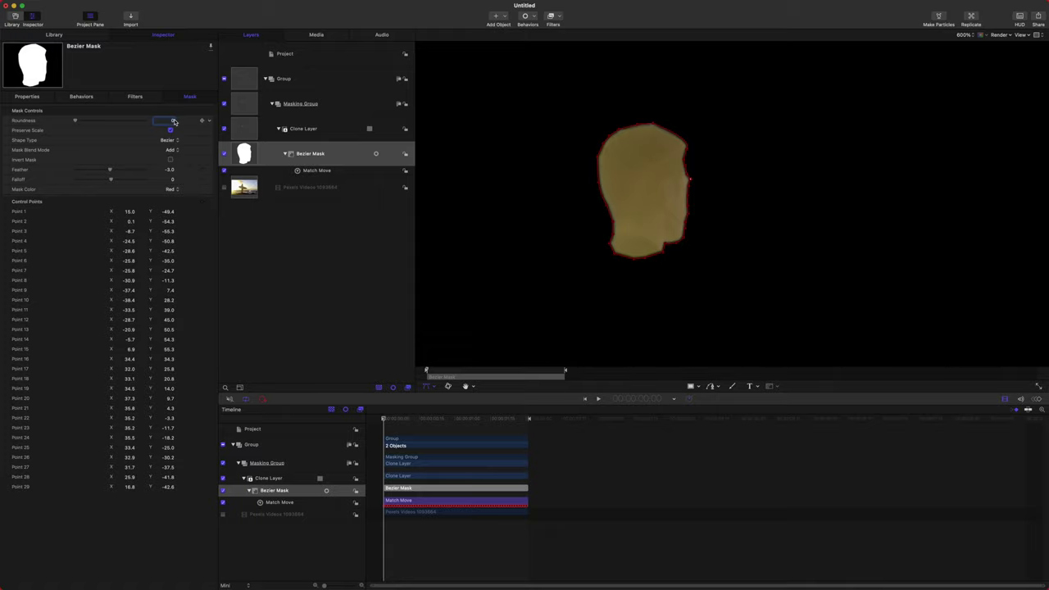
# Step: Increase the head Bezier Mask's Roundness slightly and scrub through the isolated head to check it
pyautogui.click(602, 371)
pyautogui.press('super+minus')
pyautogui.press('super+minus')
pyautogui.press('super+minus')
pyautogui.press('super+minus')
pyautogui.press('super+minus')
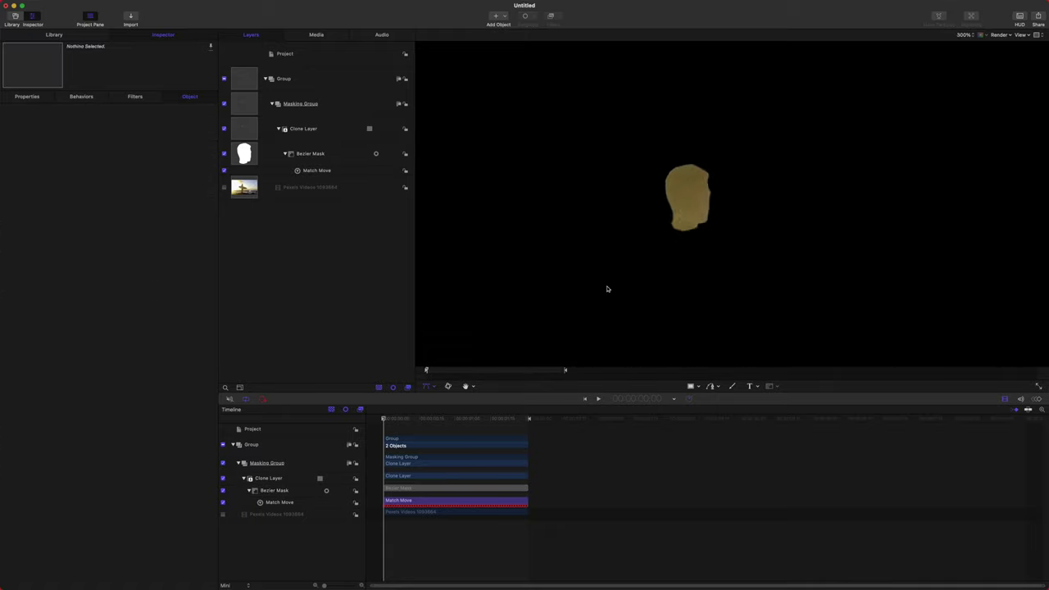
pyautogui.press('super+equal')
pyautogui.moveTo(417, 420); pyautogui.dragTo(298, 335)
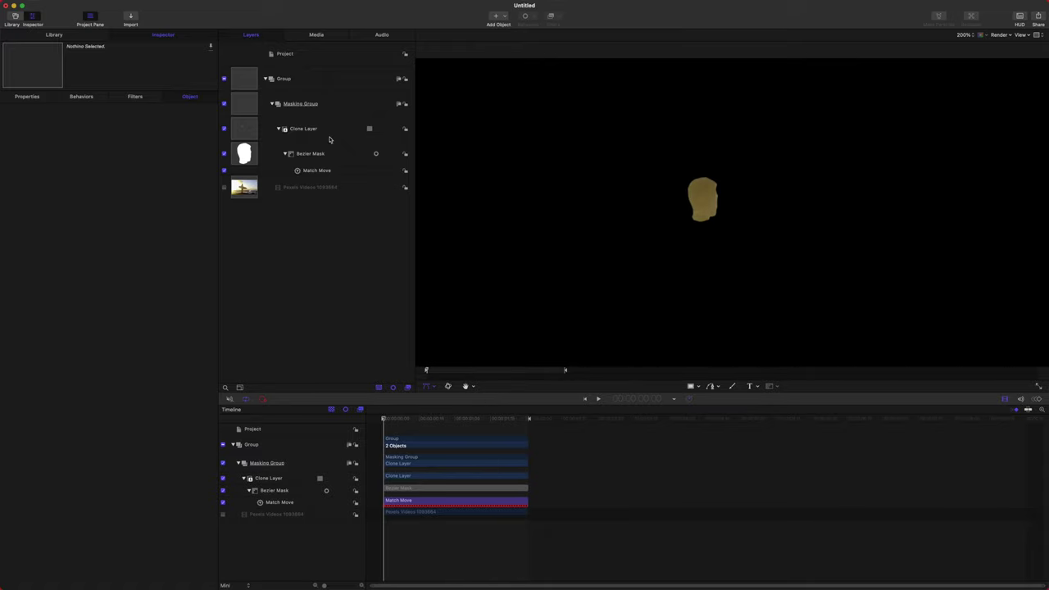
# Step: Show the Pexels Videos 1093664 layer and draw a second Bezier mask on the Clone Layer around the surfer's neck, shoulders and upper torso
pyautogui.click(224, 187)
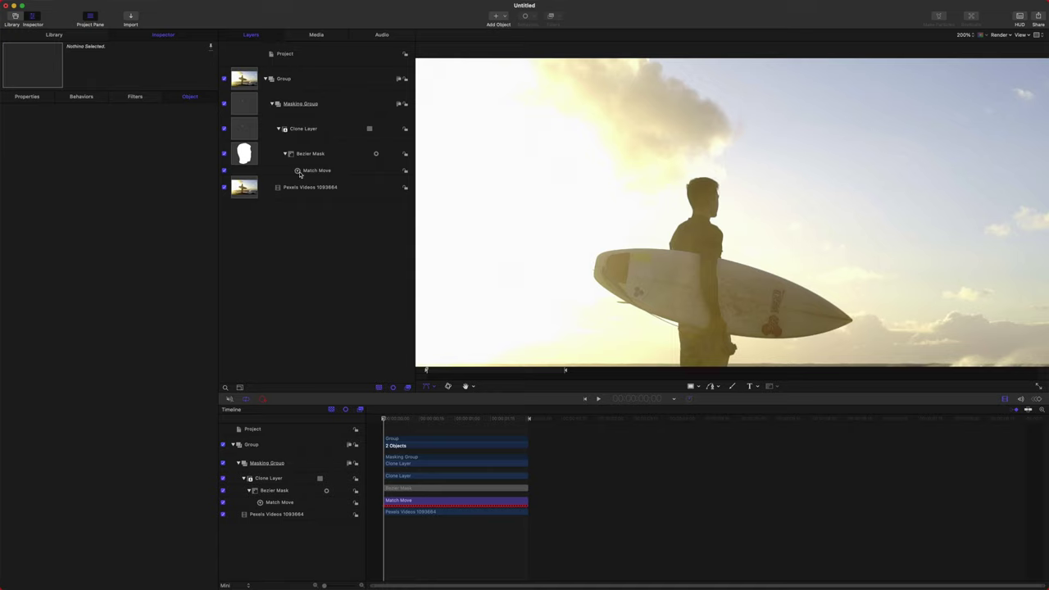
pyautogui.click(298, 131)
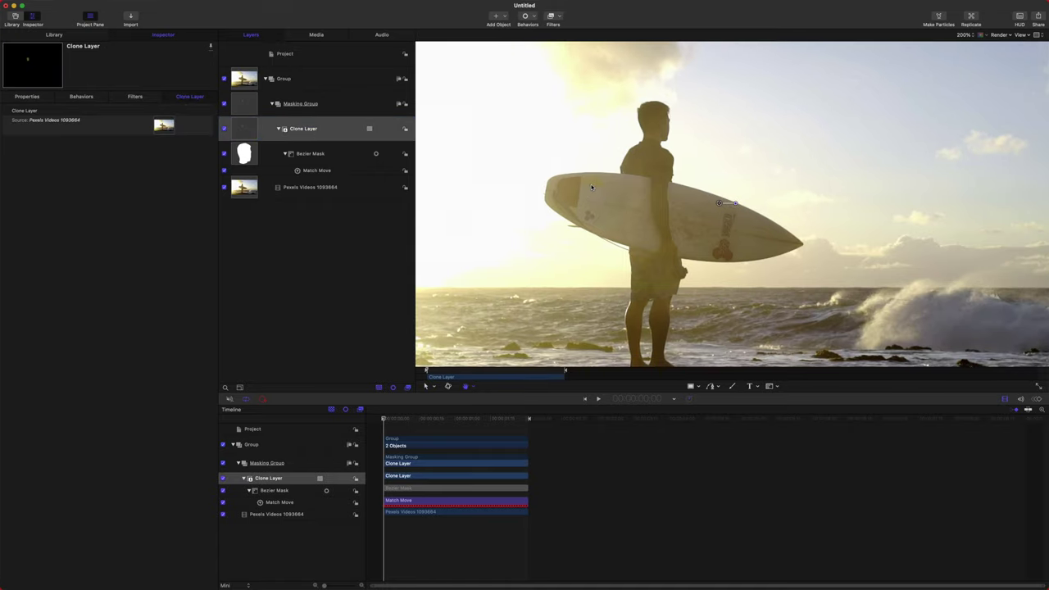
pyautogui.press('super+equal')
pyautogui.press('super+equal')
pyautogui.press('super+equal')
pyautogui.moveTo(592, 187); pyautogui.dragTo(721, 289)
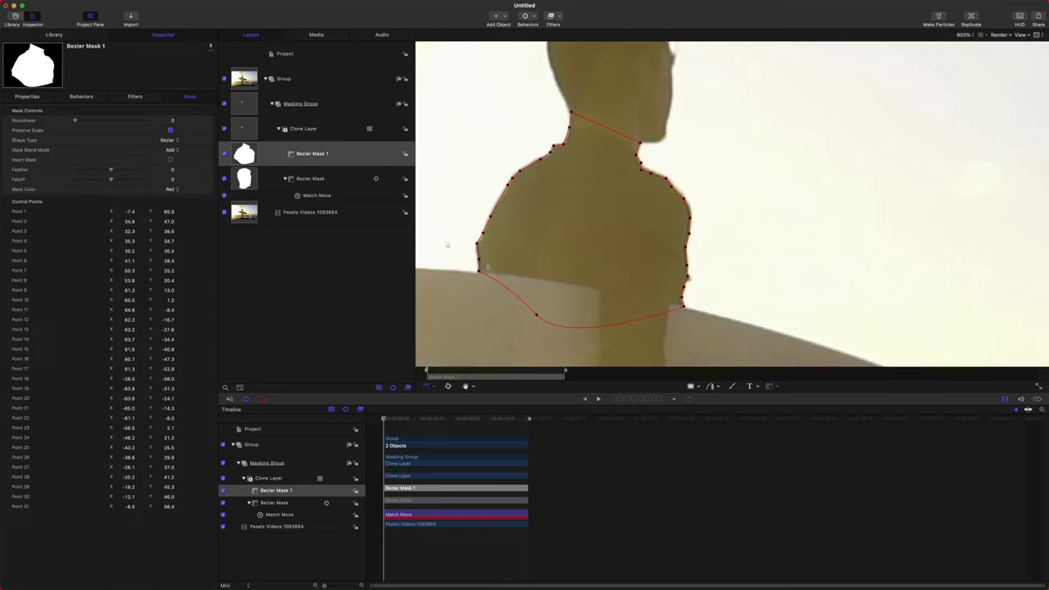
# Step: Add a Match Move behavior to Bezier Mask 1 and assign Pexels Videos 1093664 as its source
pyautogui.click(531, 15)
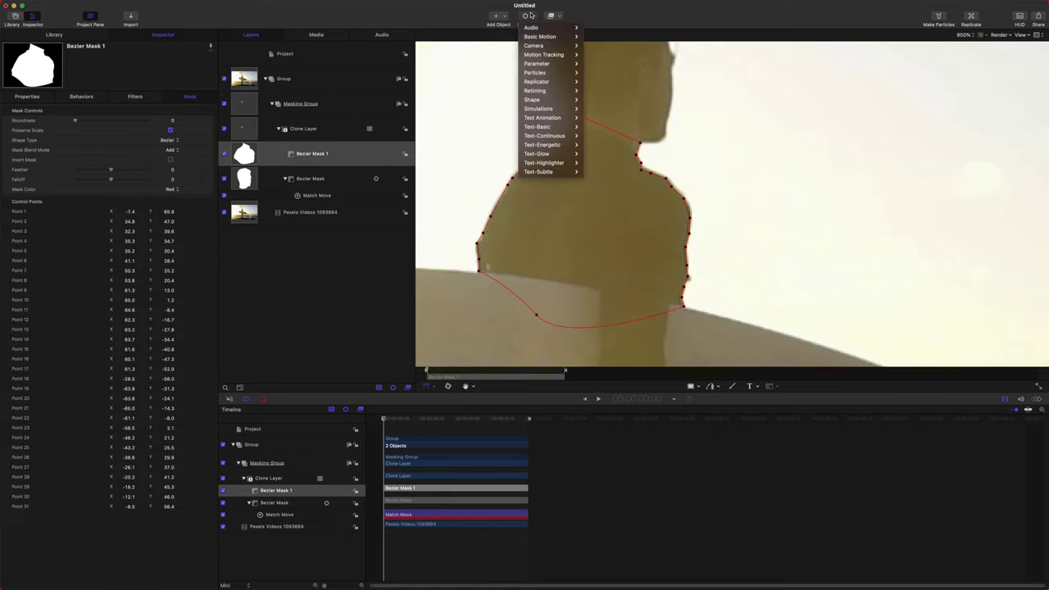
pyautogui.click(605, 63)
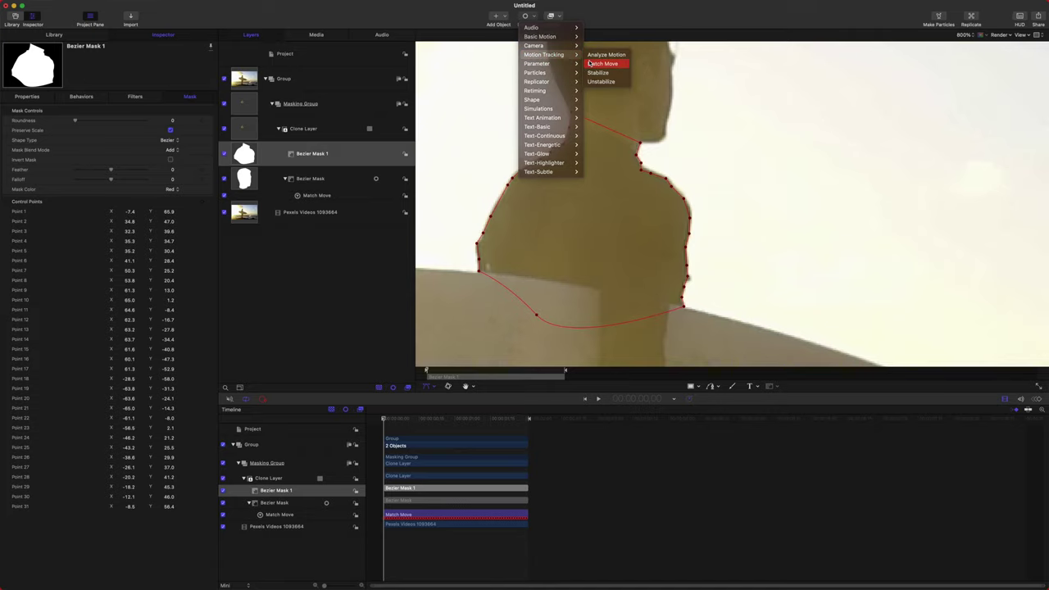
pyautogui.moveTo(245, 222); pyautogui.dragTo(165, 128)
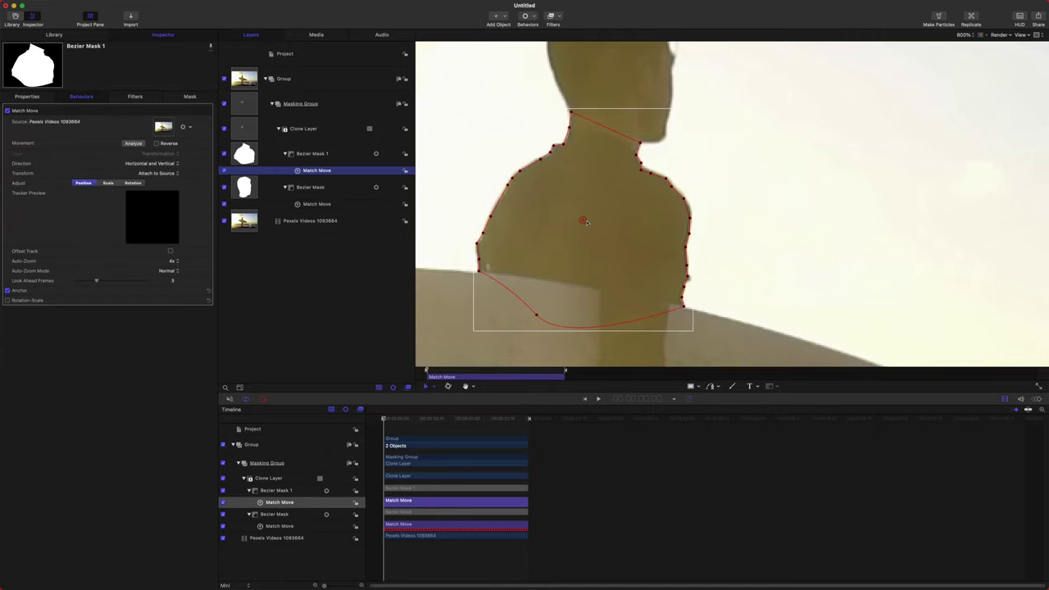
# Step: Place the torso mask's Match Move anchor tracker where the neck meets the front shoulder and analyze the movement
pyautogui.moveTo(584, 221); pyautogui.dragTo(642, 166)
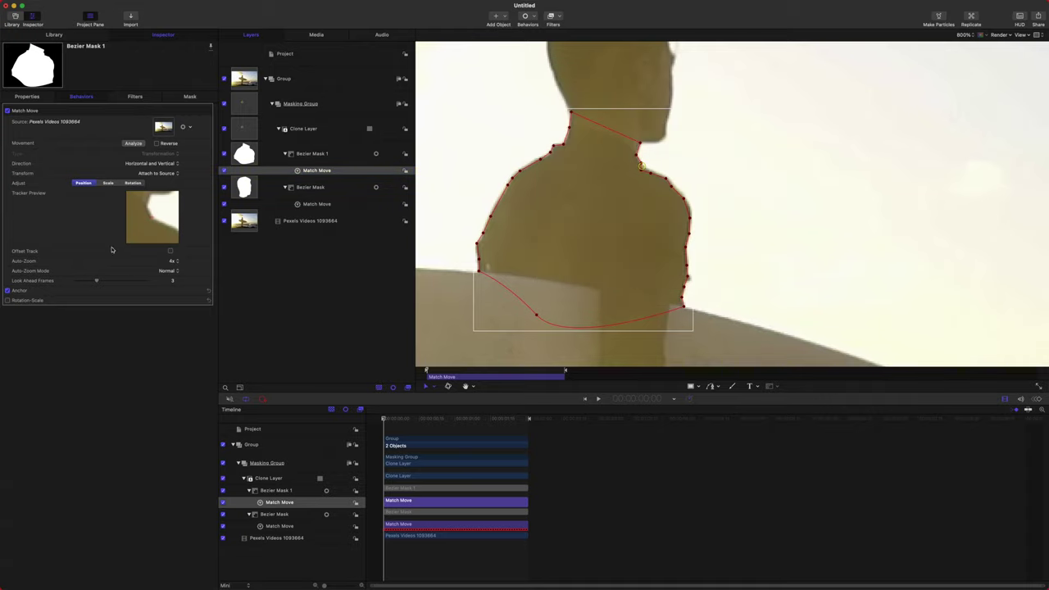
pyautogui.click(133, 142)
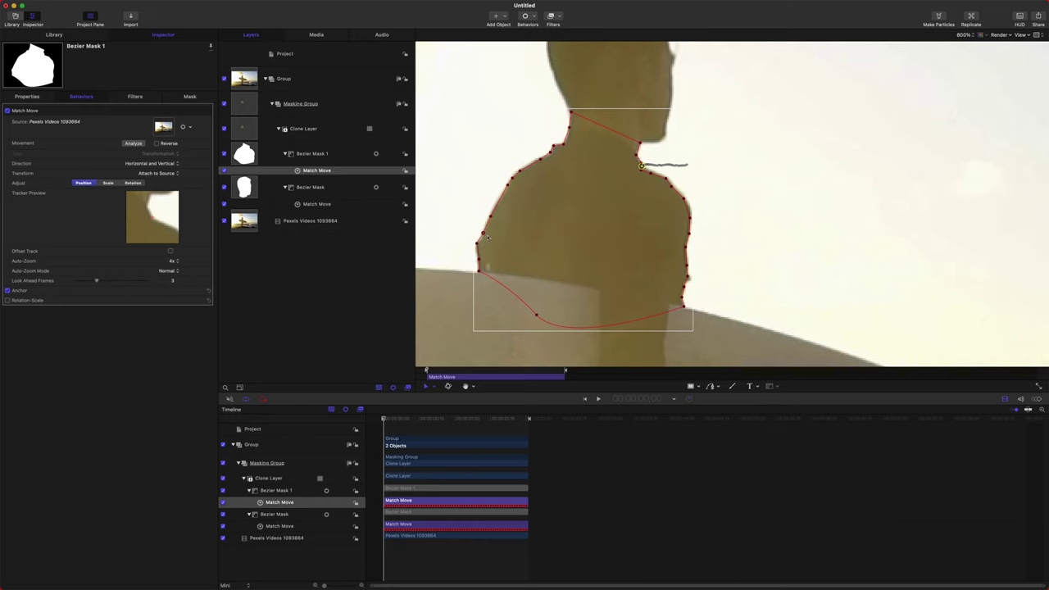
# Step: Set Bezier Mask 1's Feather to -3
pyautogui.click(189, 98)
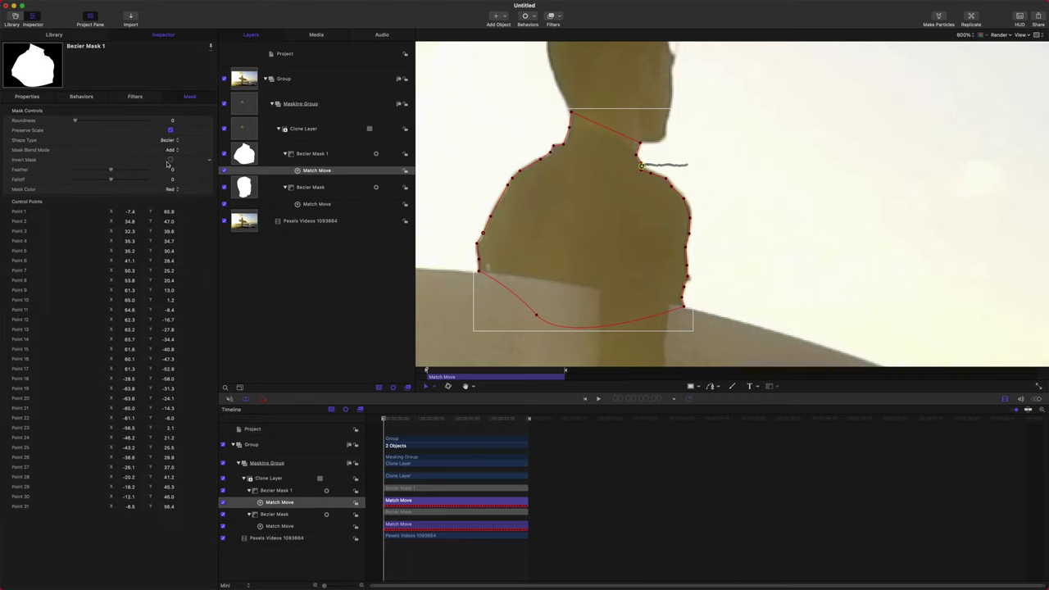
pyautogui.doubleClick(171, 171)
pyautogui.write('-3')
pyautogui.press('Return')
# Step: Hide the Pexels Videos 1093664 layer to check the tracked torso mask in playback, and set its Roundness to 2
pyautogui.click(225, 221)
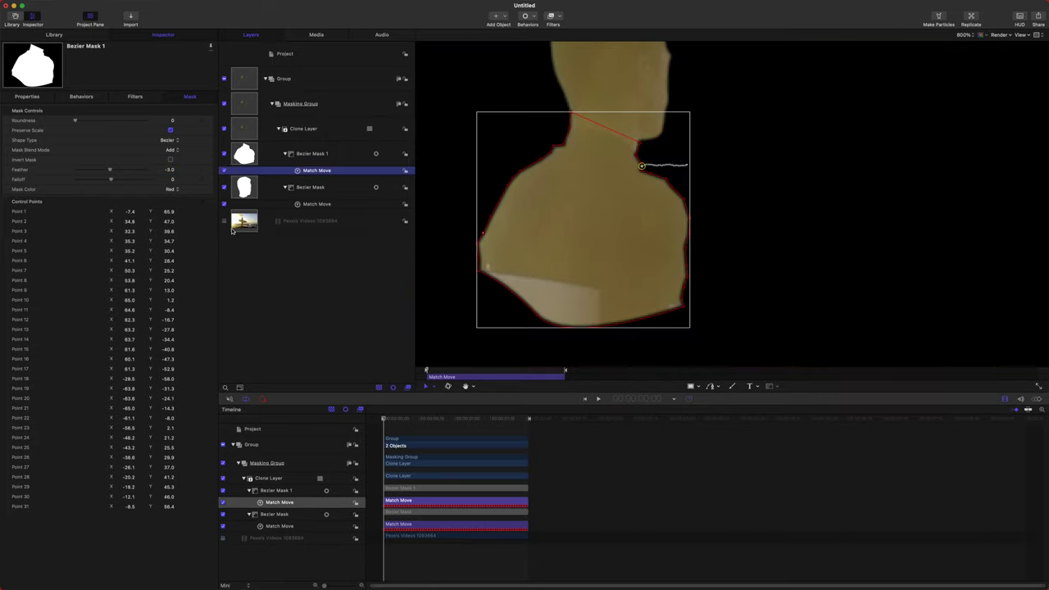
pyautogui.press('space')
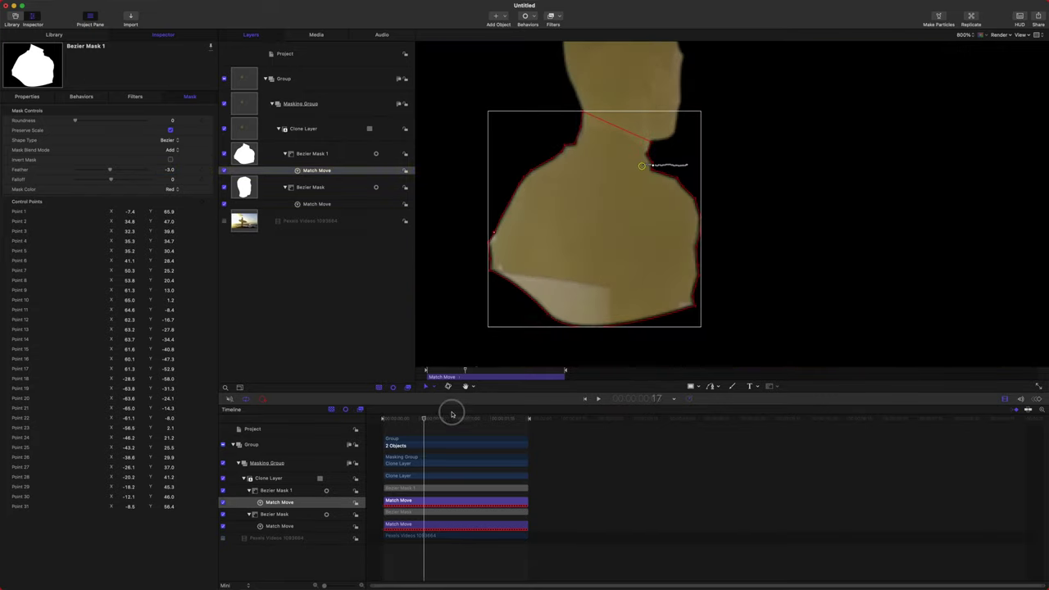
pyautogui.press('space')
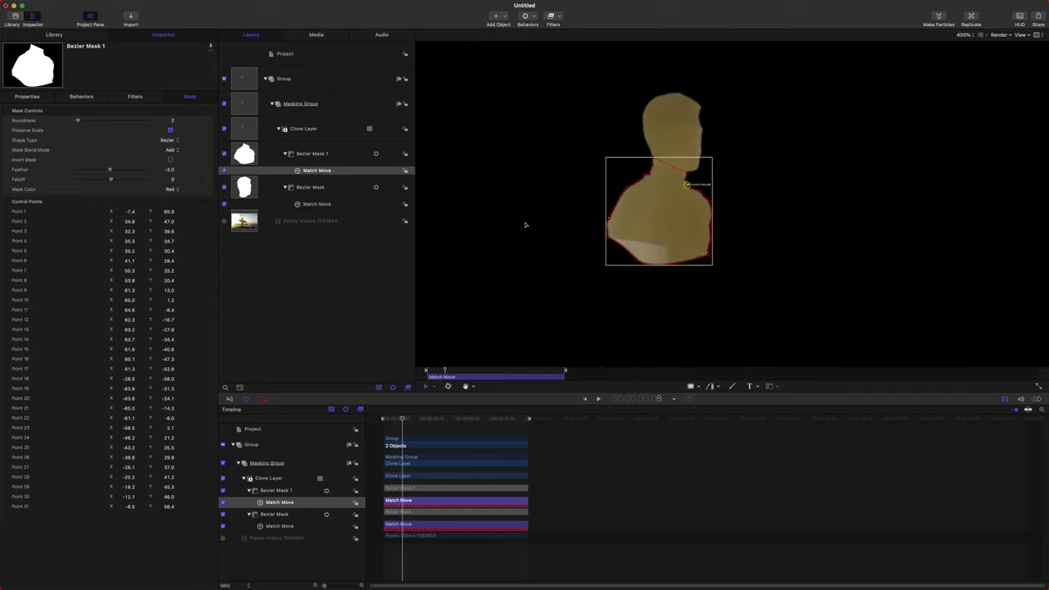
pyautogui.press('super+minus')
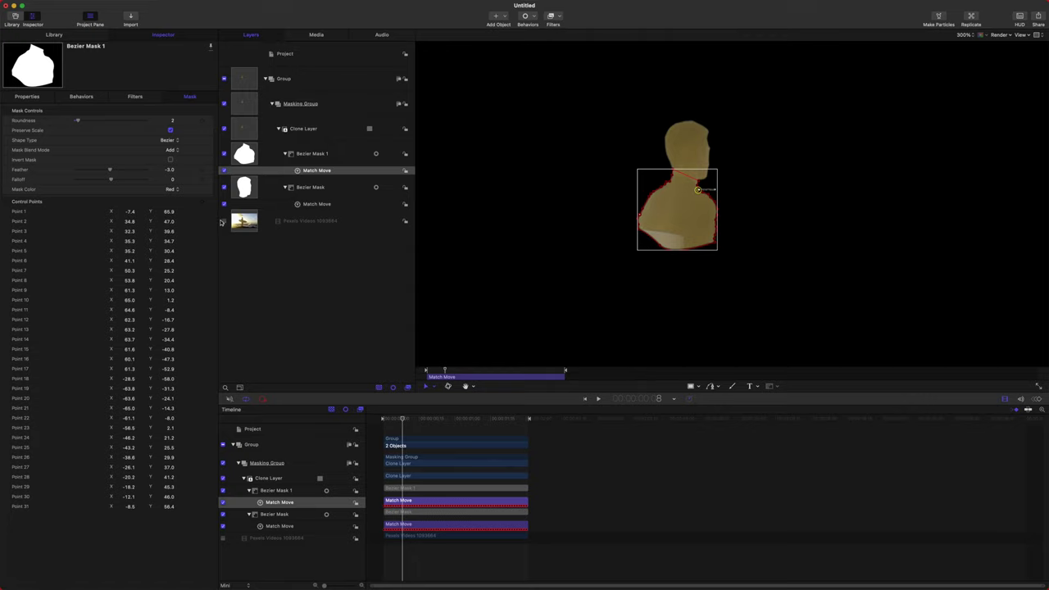
# Step: Show the Pexels Videos 1093664 layer and activate the Bezier mask tool for the Clone Layer, framing the surfboard
pyautogui.click(223, 221)
pyautogui.click(332, 129)
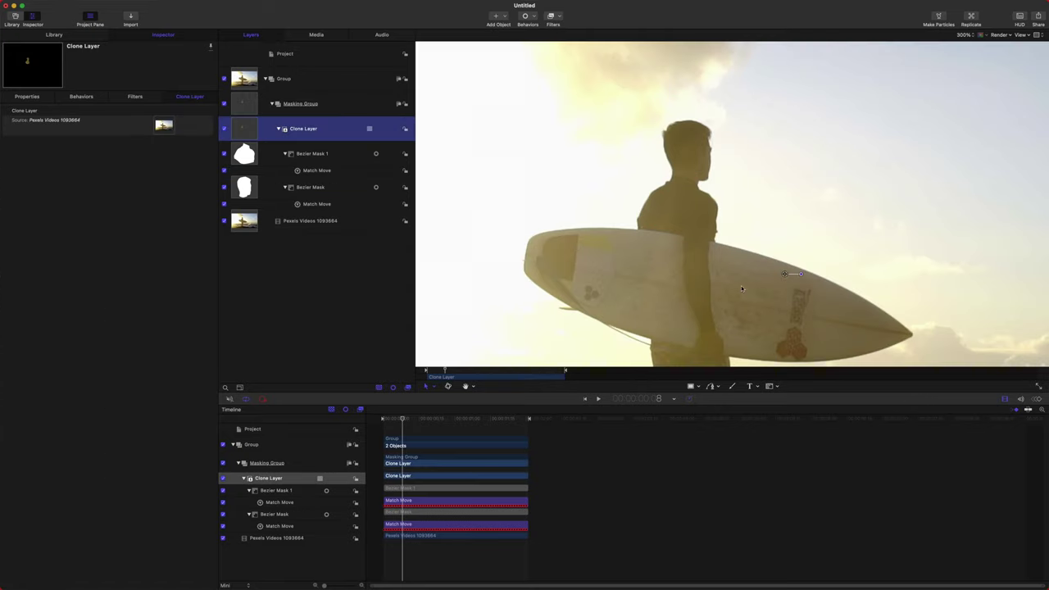
pyautogui.moveTo(742, 289)
pyautogui.mouseDown()
pyautogui.moveTo(672, 194)
pyautogui.moveTo(700, 215)
pyautogui.mouseUp()
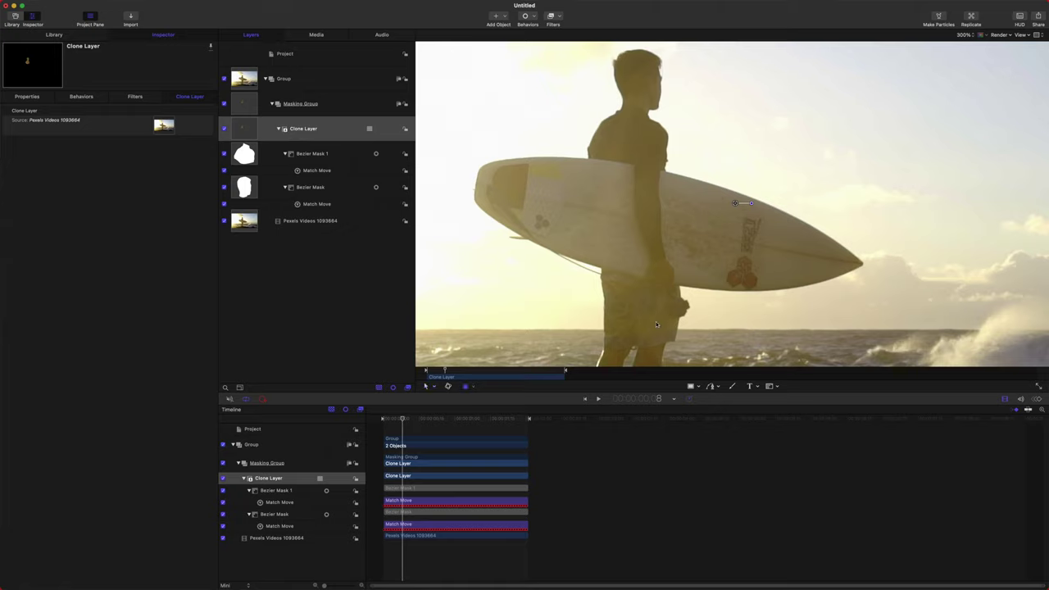
pyautogui.click(770, 387)
pyautogui.press('super+equal')
pyautogui.press('super+equal')
pyautogui.press('super+minus')
pyautogui.press('super+minus')
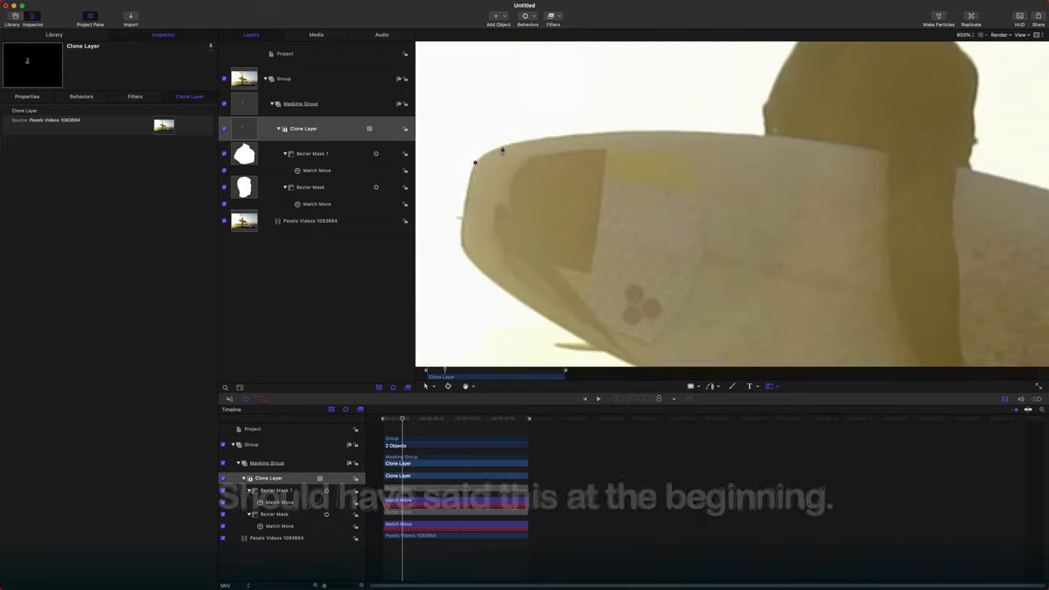
# Step: Trace a closed Bezier mask around the whole surfboard, including its fin, using curved points along the edges
pyautogui.click(502, 146)
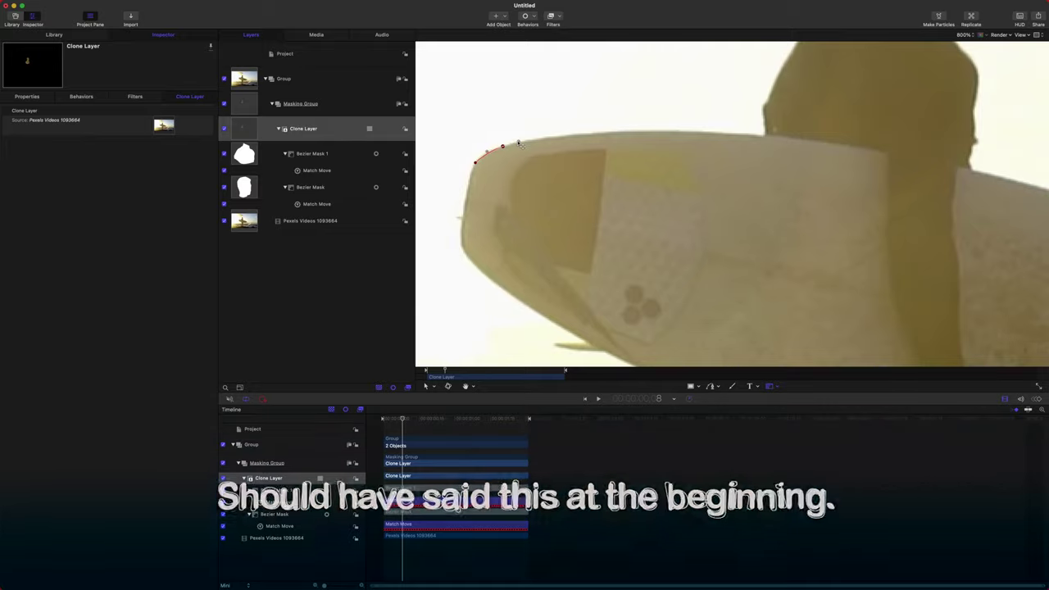
pyautogui.moveTo(504, 146)
pyautogui.mouseDown()
pyautogui.moveTo(559, 136)
pyautogui.moveTo(518, 146)
pyautogui.moveTo(532, 140)
pyautogui.moveTo(499, 124)
pyautogui.moveTo(525, 139)
pyautogui.moveTo(497, 148)
pyautogui.moveTo(514, 144)
pyautogui.mouseUp()
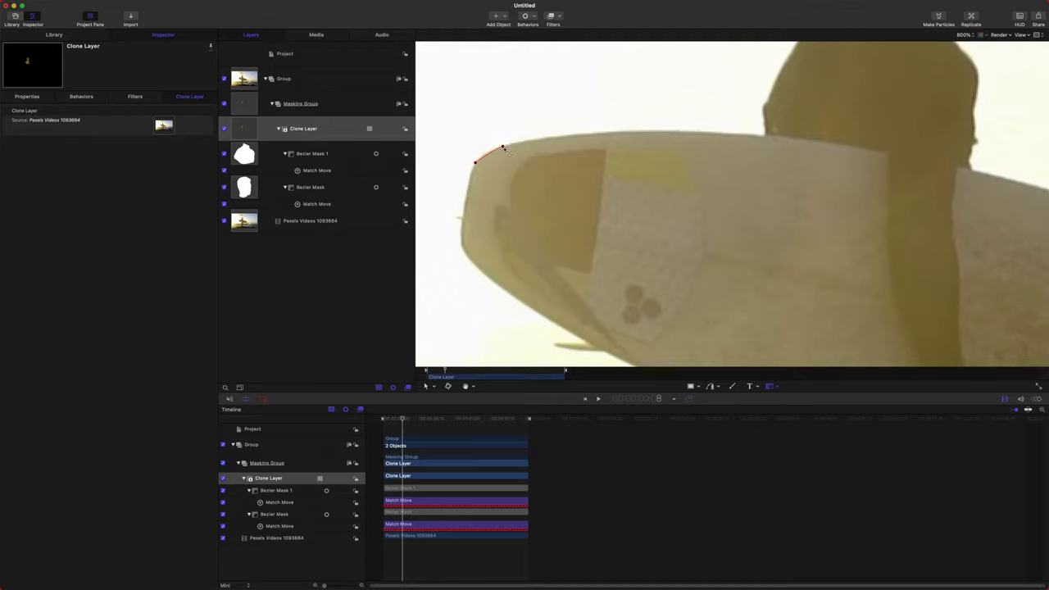
pyautogui.moveTo(500, 149); pyautogui.dragTo(442, 134)
pyautogui.moveTo(506, 149); pyautogui.dragTo(503, 146)
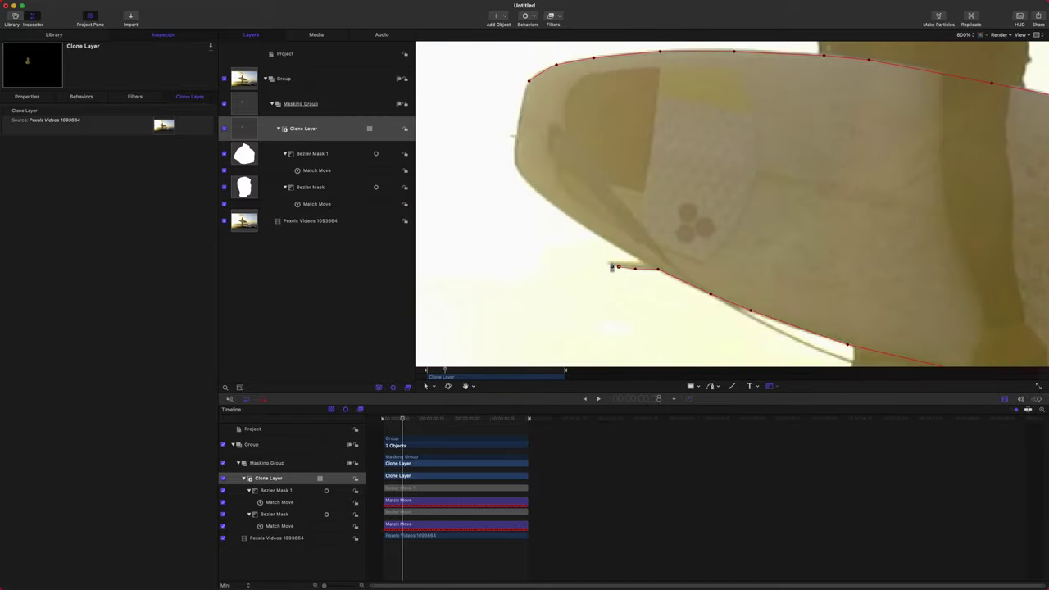
pyautogui.click(611, 264)
pyautogui.click(629, 263)
pyautogui.click(641, 262)
pyautogui.click(580, 223)
pyautogui.click(527, 178)
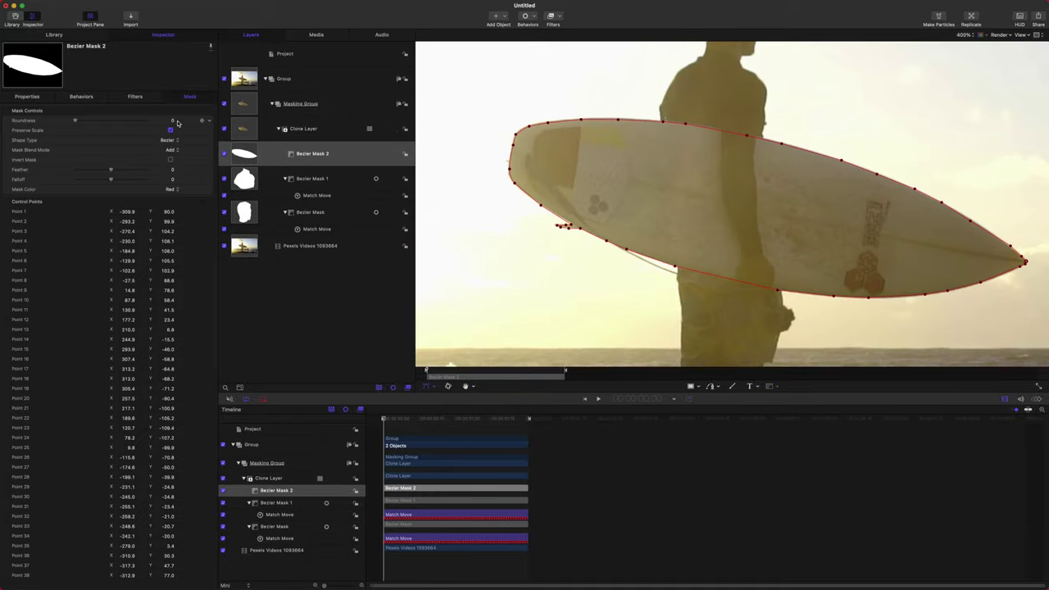
# Step: Set the surfboard mask's Roundness to 3
pyautogui.click(172, 121)
pyautogui.click(285, 232)
pyautogui.click(311, 153)
# Step: Add a Match Move behavior with Rotation enabled to Bezier Mask 2 and assign Pexels Videos 1093664 as its source
pyautogui.click(525, 16)
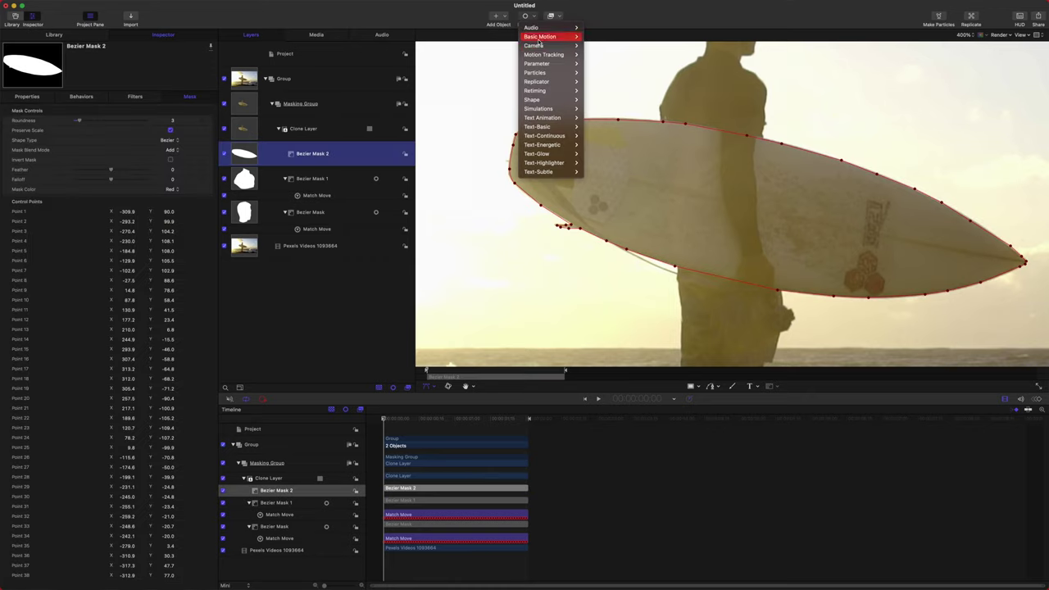
pyautogui.click(602, 65)
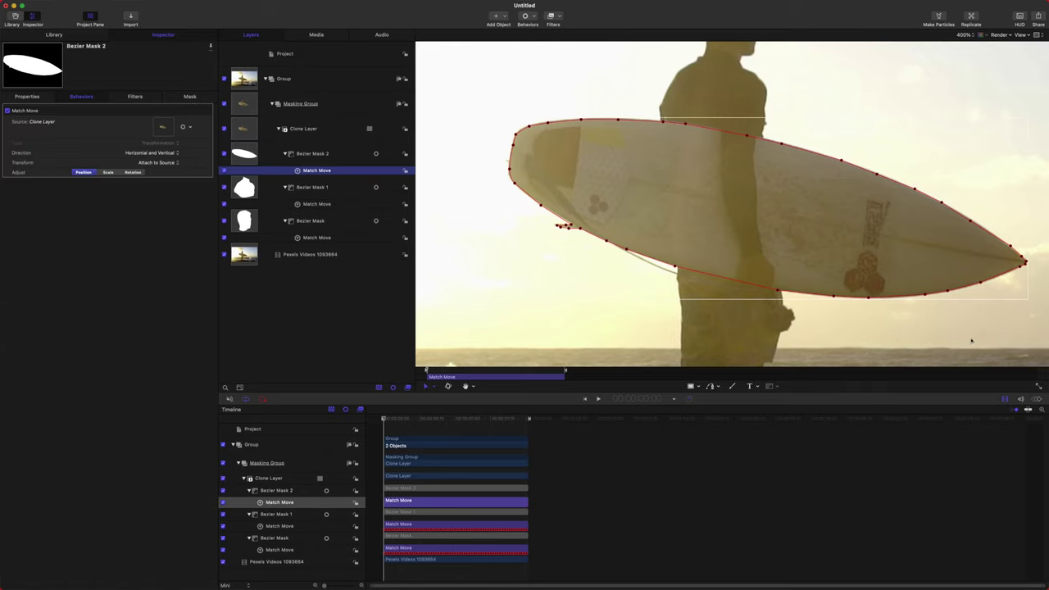
pyautogui.click(124, 172)
pyautogui.moveTo(308, 254); pyautogui.dragTo(164, 128)
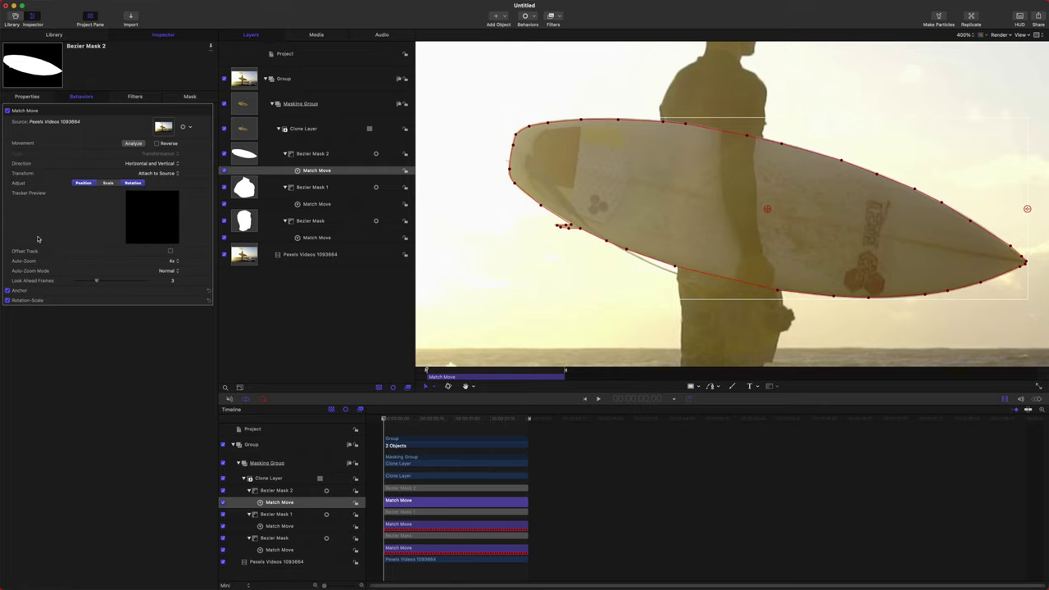
# Step: Place the Rotation-Scale tracker on the surfboard's pointed tip, about X 205, Y -100, and the anchor tracker on its rounded tail edge
pyautogui.click(200, 300)
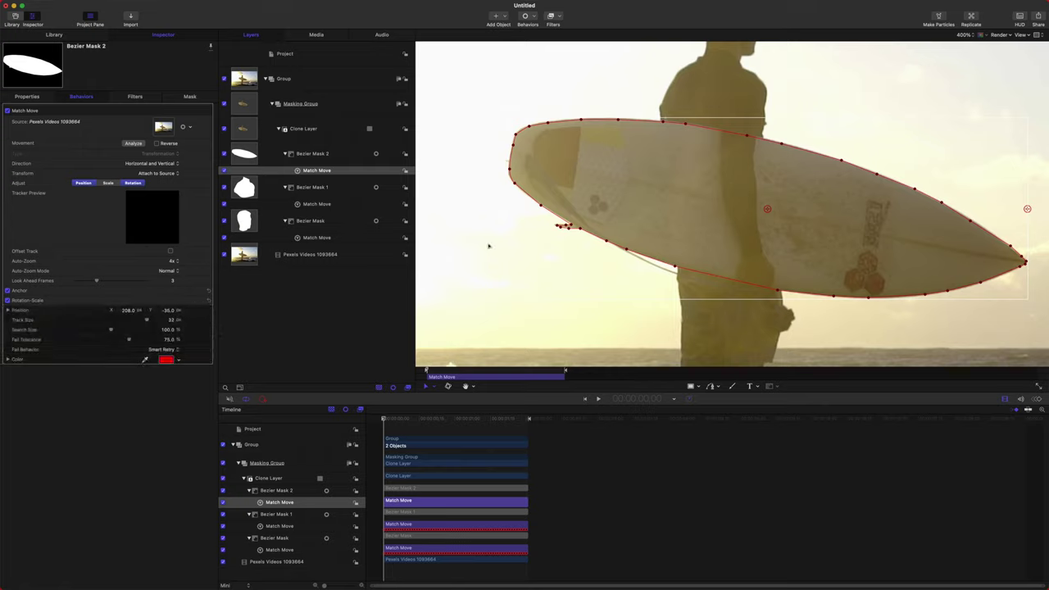
pyautogui.moveTo(1027, 210); pyautogui.dragTo(1024, 260)
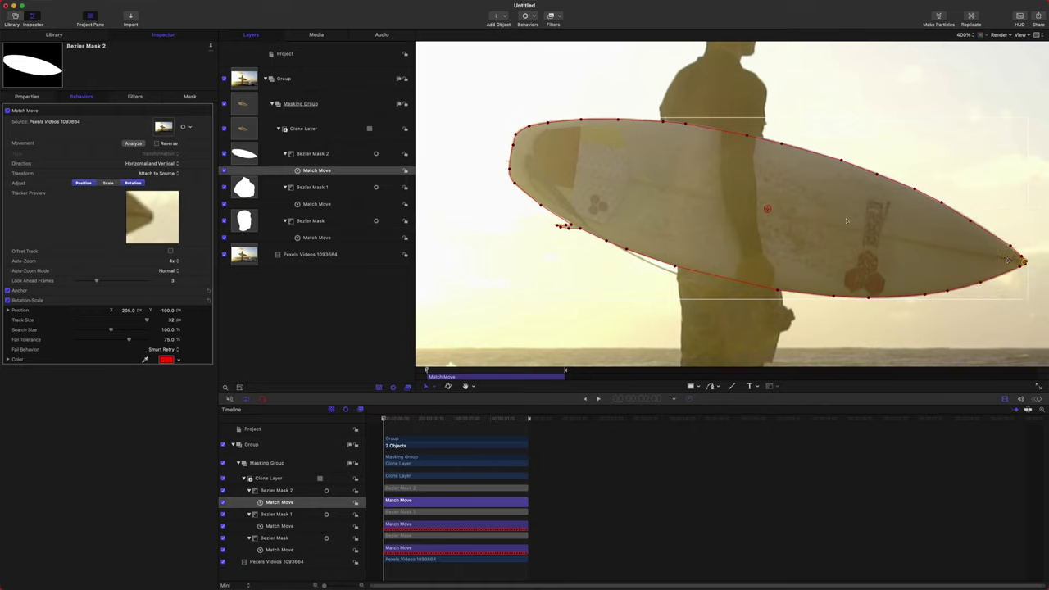
pyautogui.moveTo(769, 210); pyautogui.dragTo(512, 160)
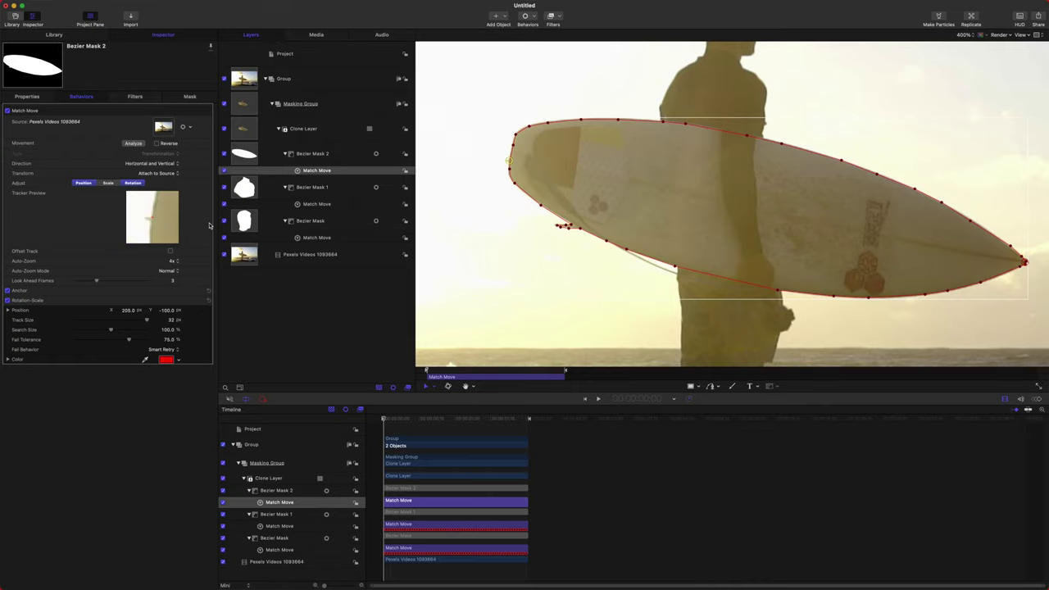
# Step: Analyze the surfboard mask's Match Move across the clip and change its Anchor tracker color to blue
pyautogui.click(127, 144)
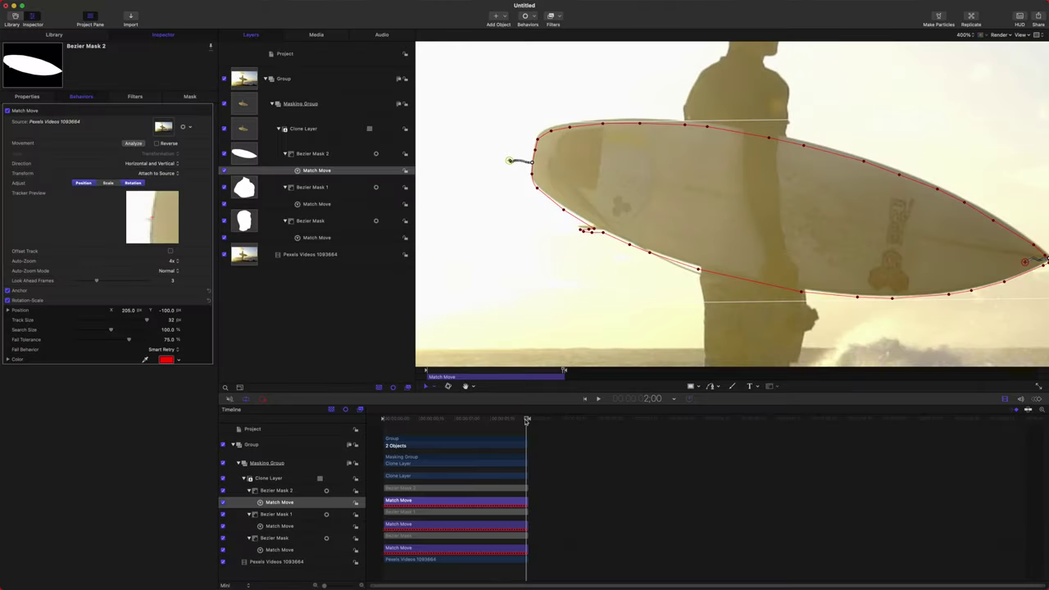
pyautogui.moveTo(527, 421); pyautogui.dragTo(232, 372)
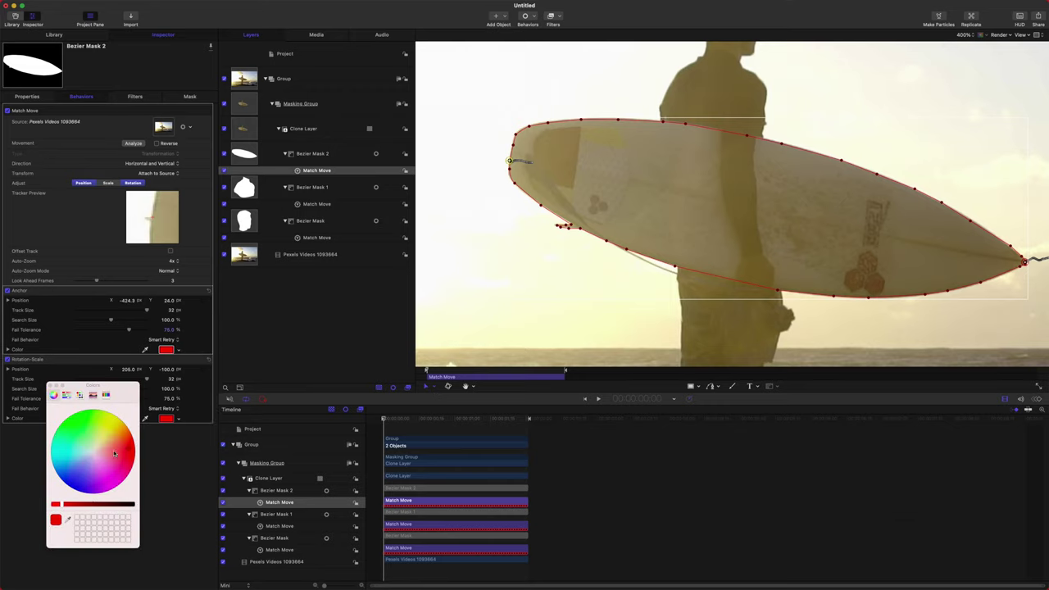
pyautogui.moveTo(114, 454); pyautogui.dragTo(56, 474)
pyautogui.click(383, 314)
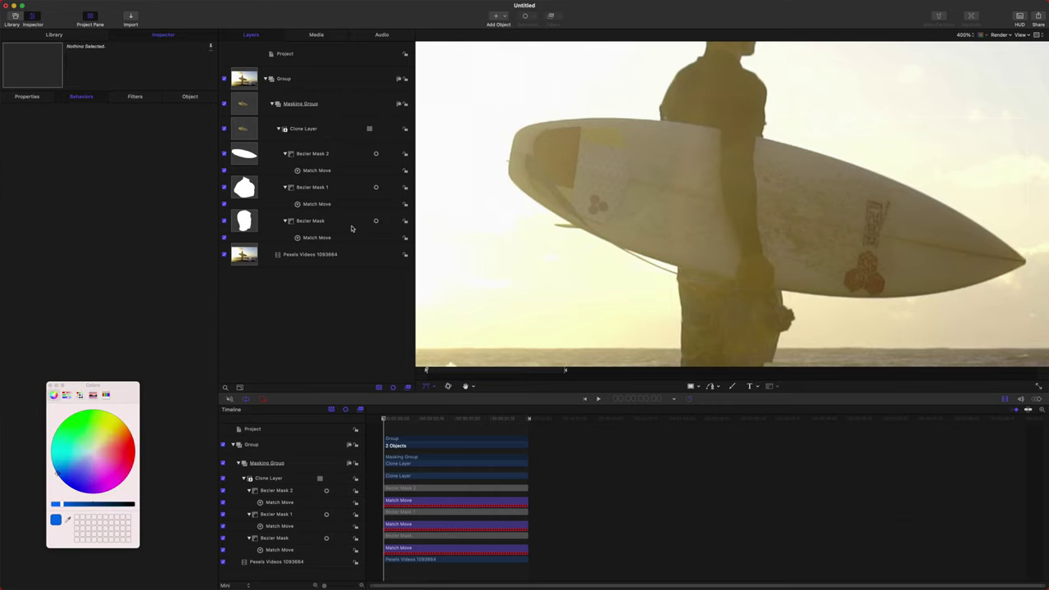
pyautogui.click(316, 169)
pyautogui.click(510, 162)
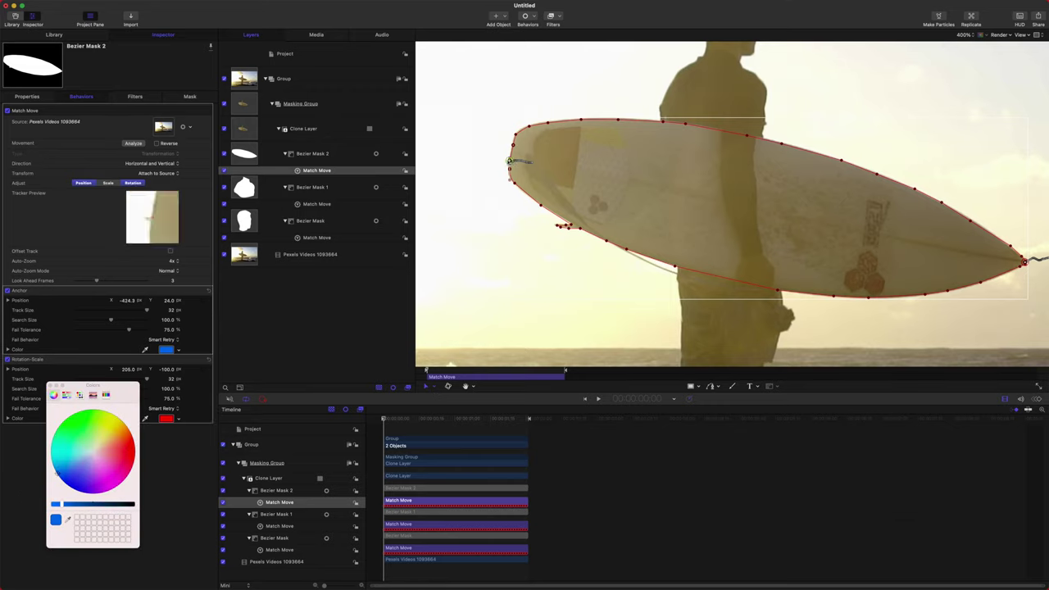
# Step: Move the surfboard mask's anchor point to the Anchor tracker on the board's rounded tail and check the tracking across the clip
pyautogui.click(434, 389)
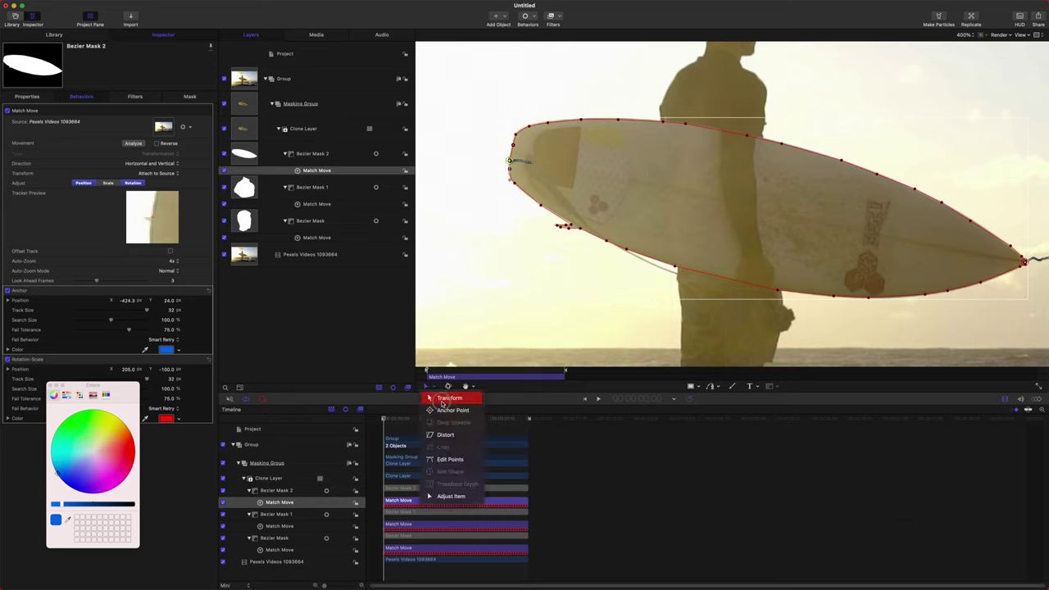
pyautogui.click(446, 410)
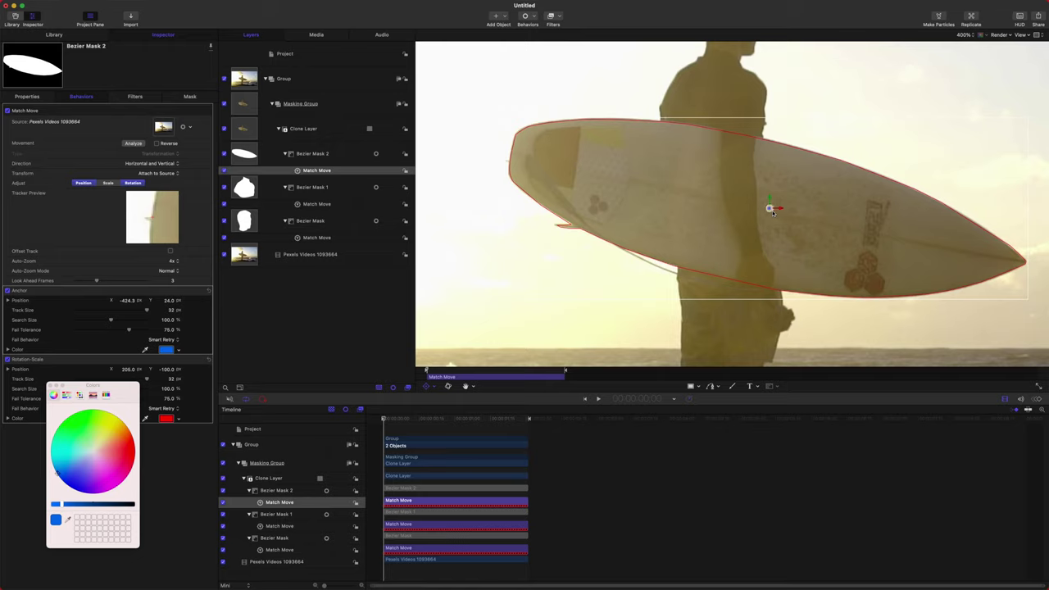
pyautogui.moveTo(771, 206)
pyautogui.mouseDown()
pyautogui.moveTo(677, 211)
pyautogui.moveTo(512, 171)
pyautogui.moveTo(508, 155)
pyautogui.moveTo(512, 165)
pyautogui.mouseUp()
pyautogui.moveTo(388, 419)
pyautogui.mouseDown()
pyautogui.moveTo(493, 415)
pyautogui.moveTo(383, 415)
pyautogui.mouseUp()
pyautogui.press('super+minus')
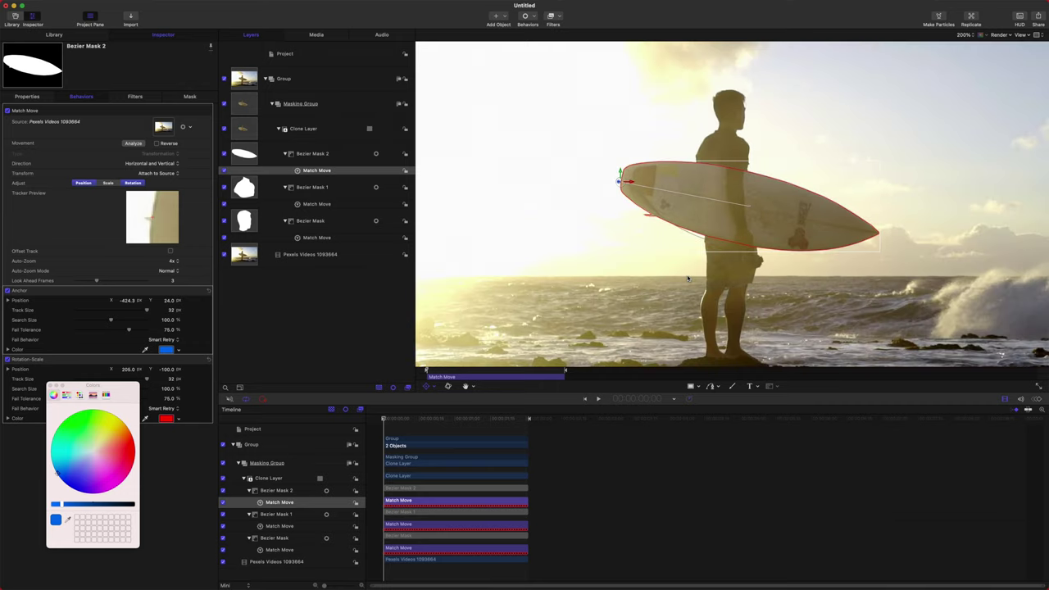
pyautogui.moveTo(428, 427); pyautogui.dragTo(344, 417)
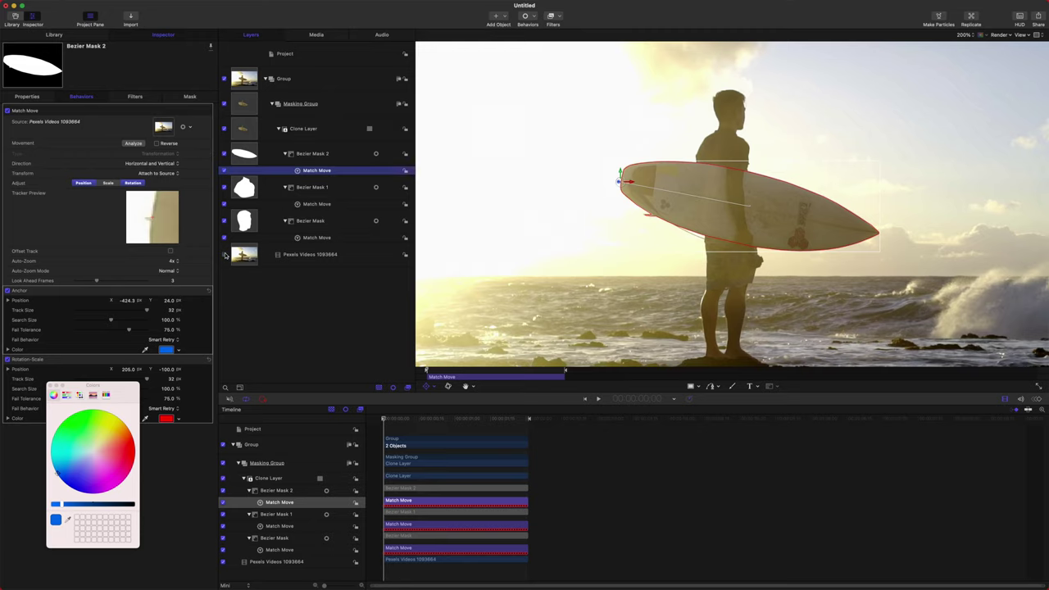
# Step: Hide Pexels Videos 1093664 and set Bezier Mask 2's Feather to -3
pyautogui.click(224, 254)
pyautogui.click(318, 157)
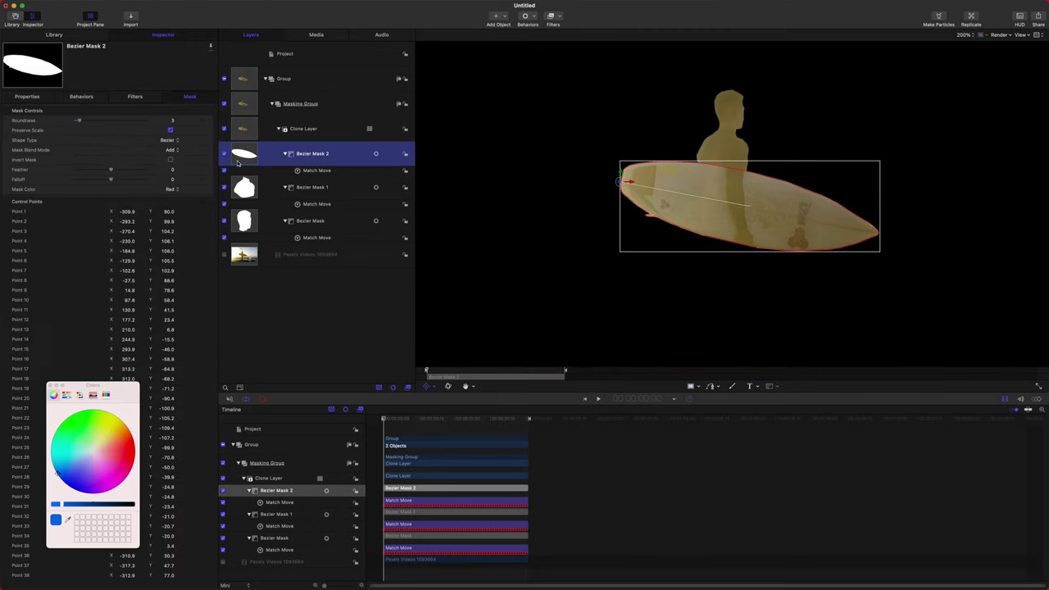
pyautogui.click(174, 169)
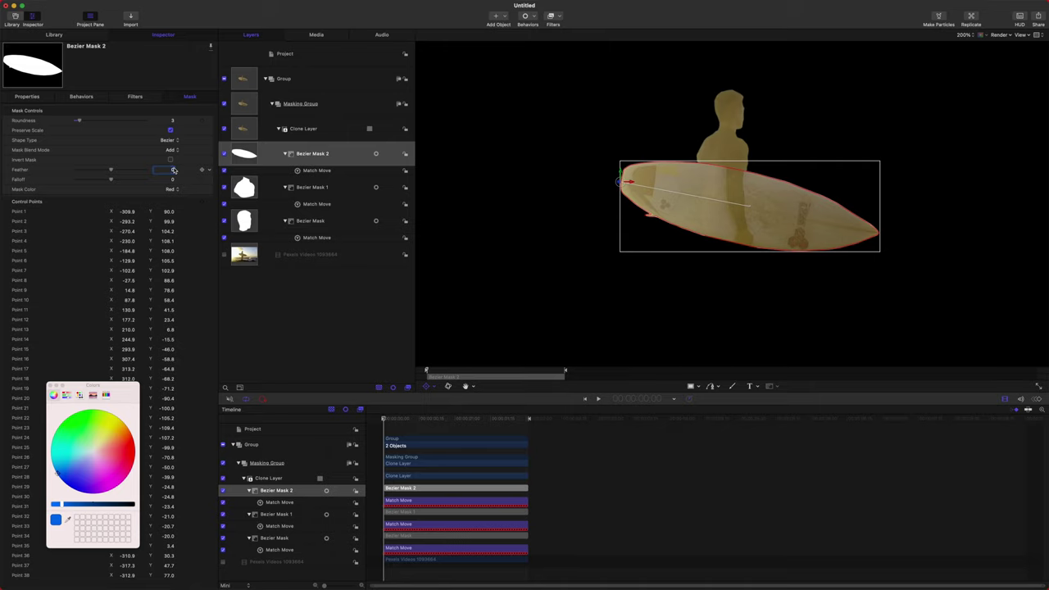
pyautogui.write('-3')
pyautogui.press('Return')
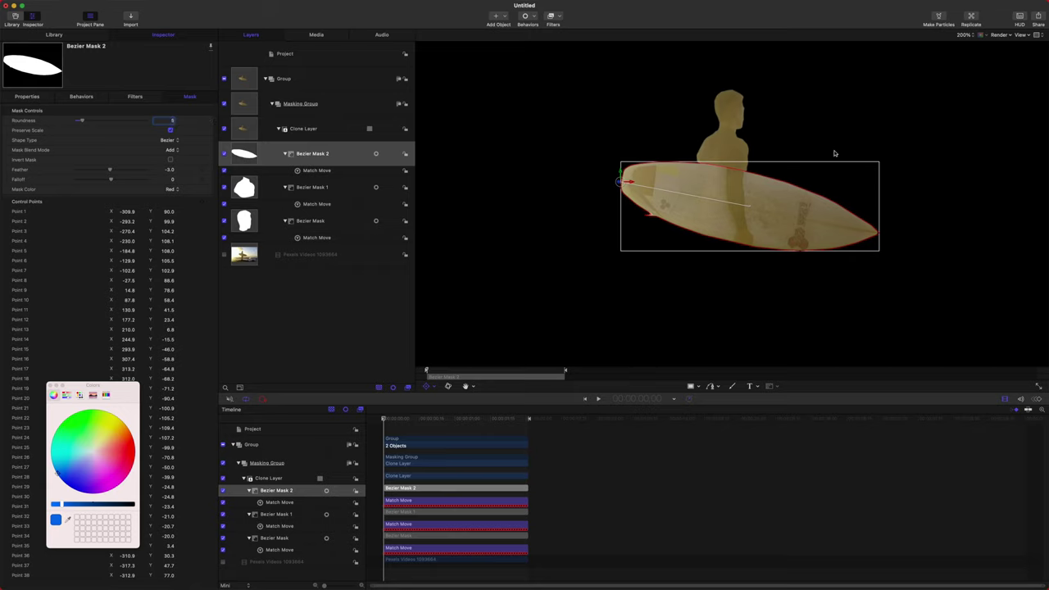
# Step: Play the isolated surfer from the start to check how the head, torso and surfboard masks follow the motion
pyautogui.moveTo(385, 418); pyautogui.dragTo(358, 420)
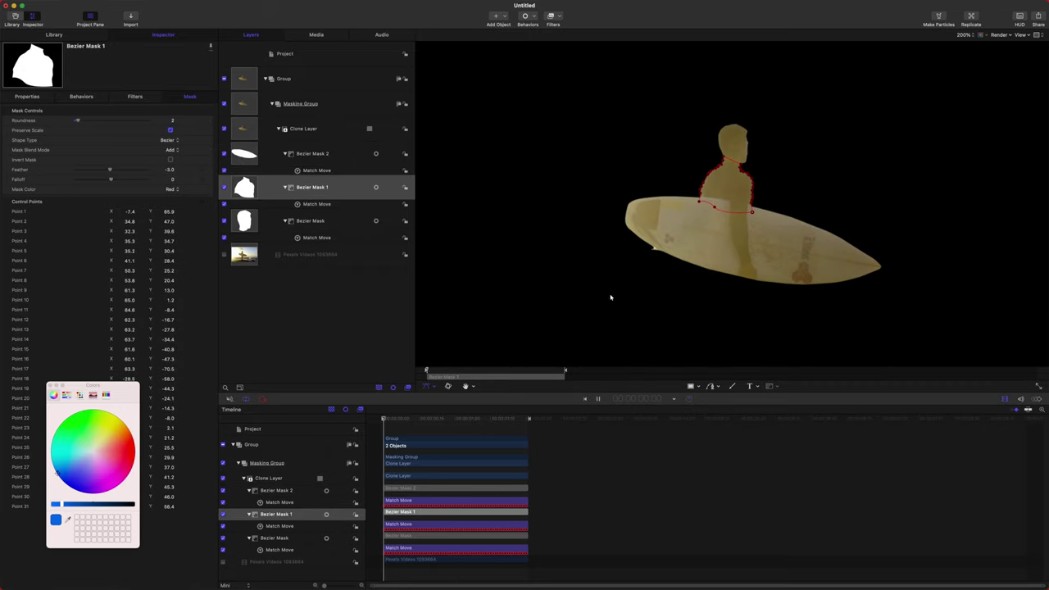
pyautogui.press('space')
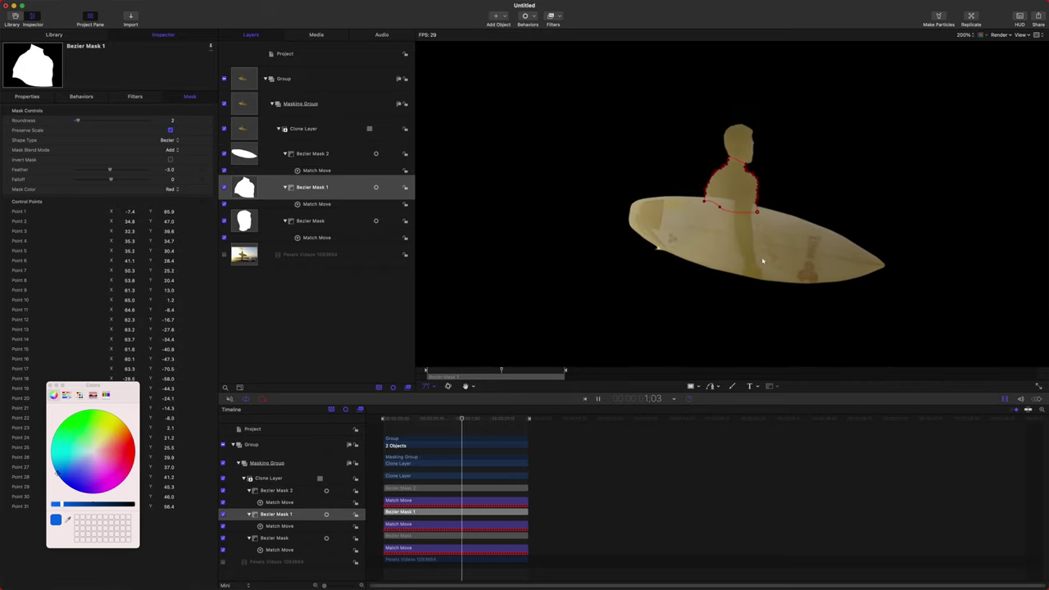
pyautogui.click(562, 254)
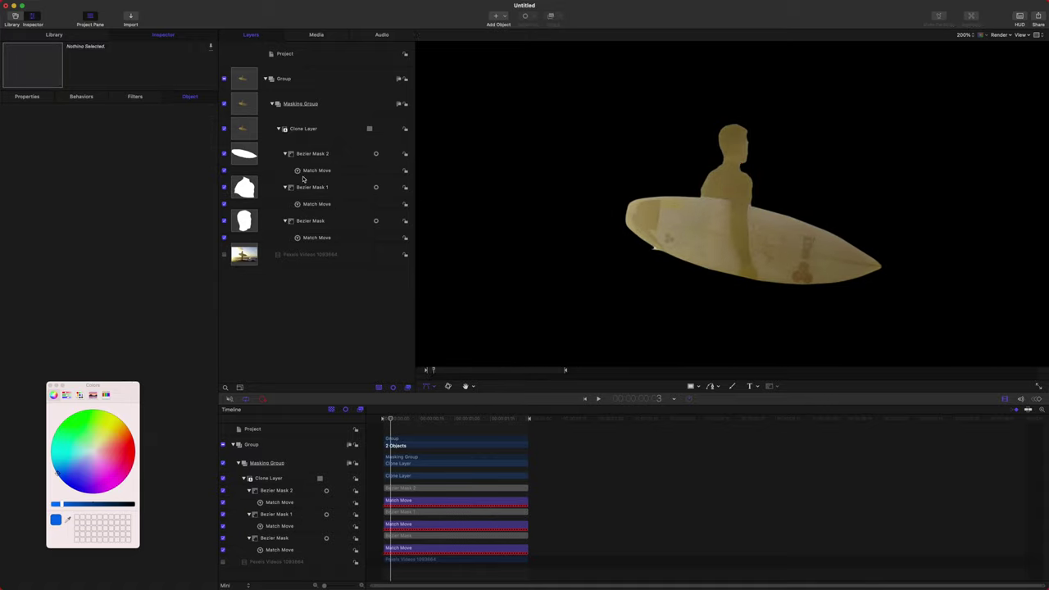
# Step: Show Pexels Videos 1093664 again and return to the clip's first frame with the surfer's legs in view
pyautogui.click(224, 254)
pyautogui.click(312, 254)
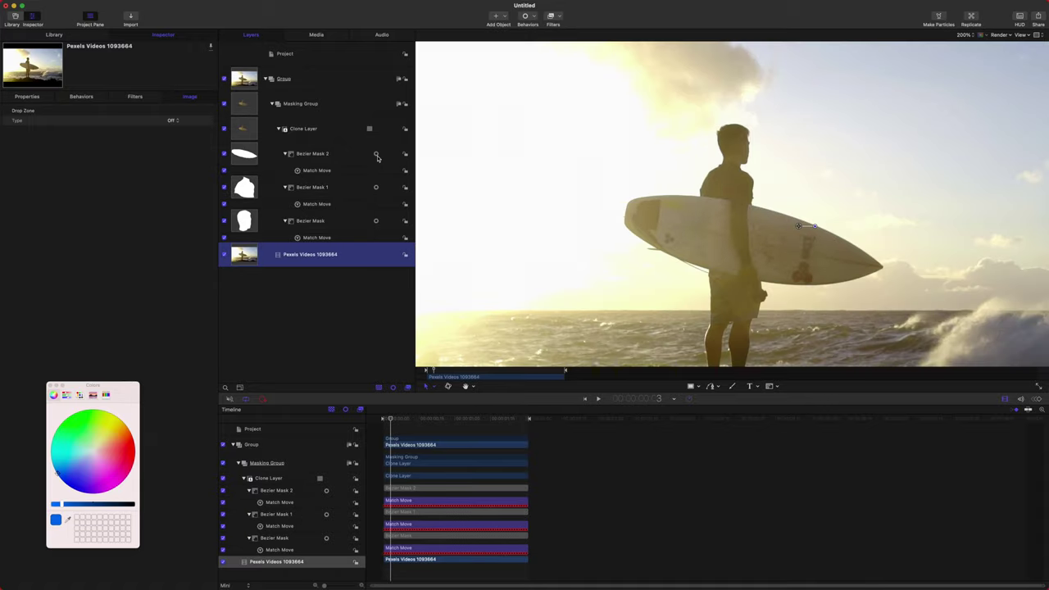
pyautogui.click(328, 128)
pyautogui.scroll(5, 639, 156)
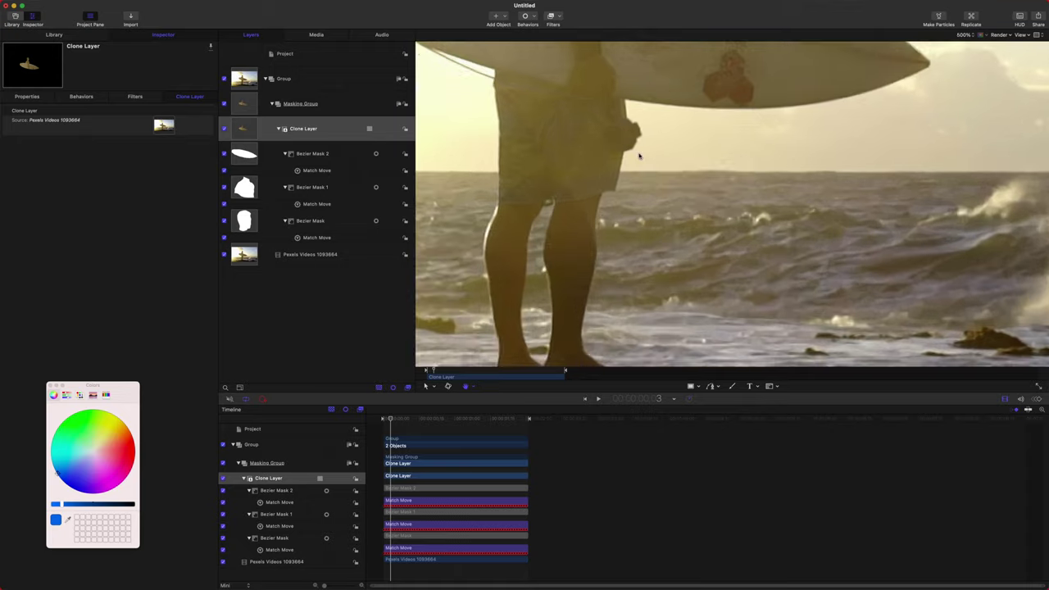
pyautogui.scroll(-1, 754, 175)
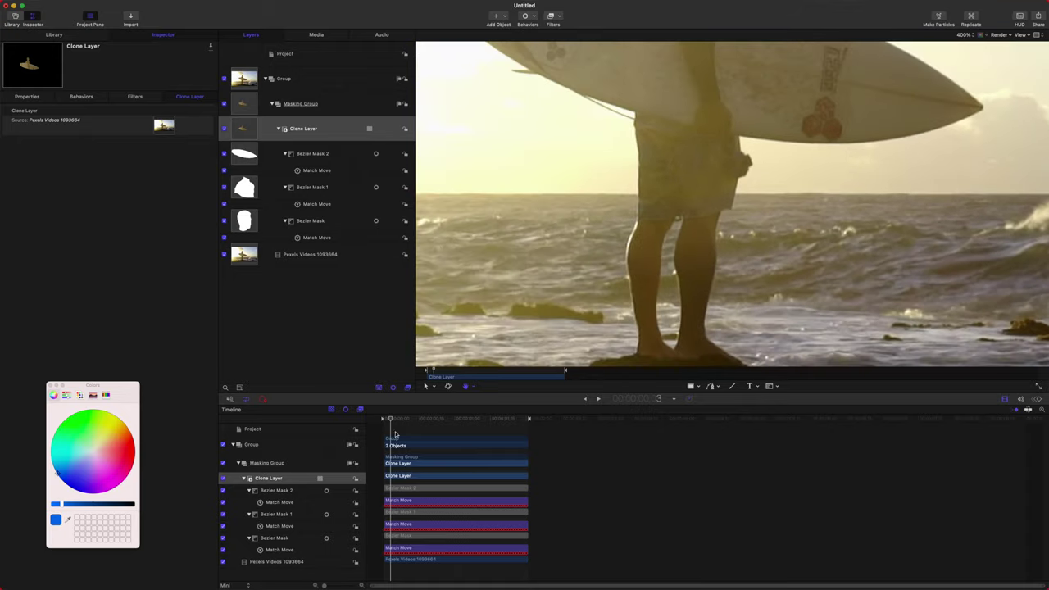
pyautogui.moveTo(400, 420)
pyautogui.mouseDown()
pyautogui.moveTo(532, 422)
pyautogui.moveTo(363, 412)
pyautogui.moveTo(525, 405)
pyautogui.moveTo(382, 414)
pyautogui.mouseUp()
# Step: Trace a closed Bezier mask on the Clone Layer around the leg below the surfer's hand, including that half of the shorts and the hand
pyautogui.click(330, 130)
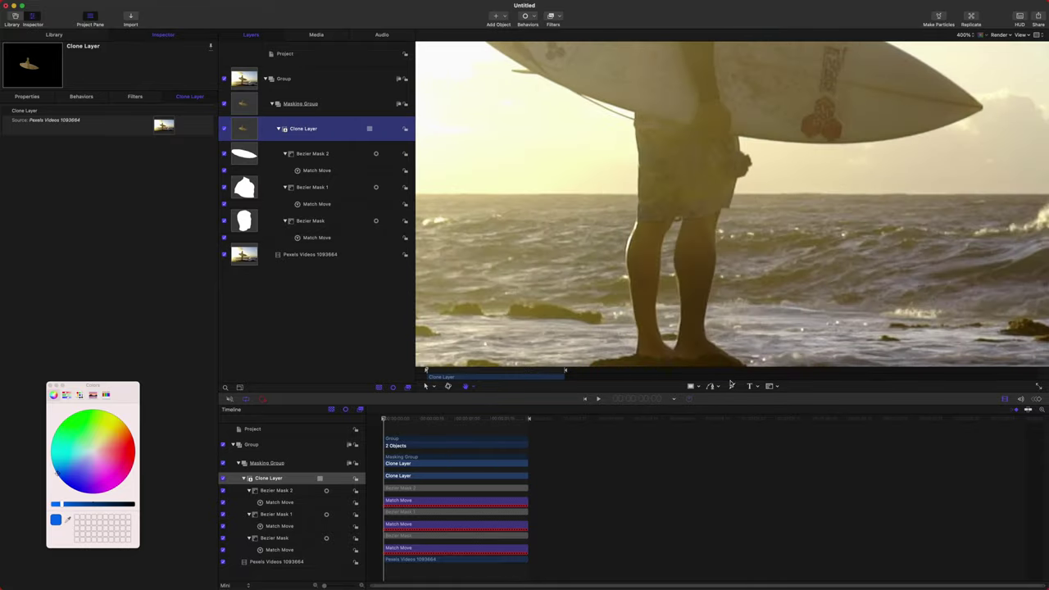
pyautogui.click(770, 388)
pyautogui.moveTo(740, 272); pyautogui.dragTo(694, 217)
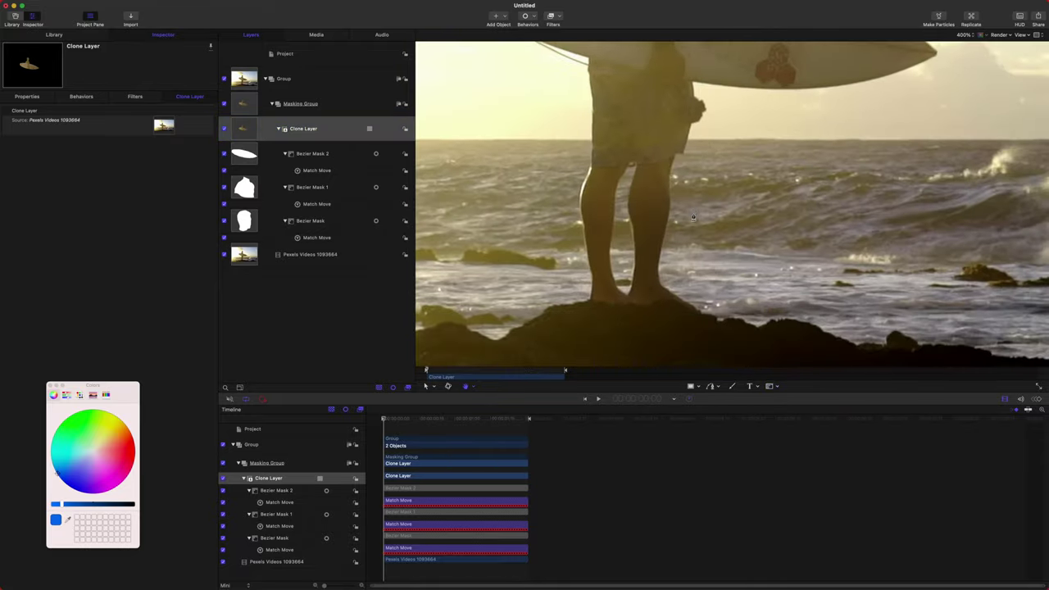
pyautogui.press('super+equal')
pyautogui.click(577, 342)
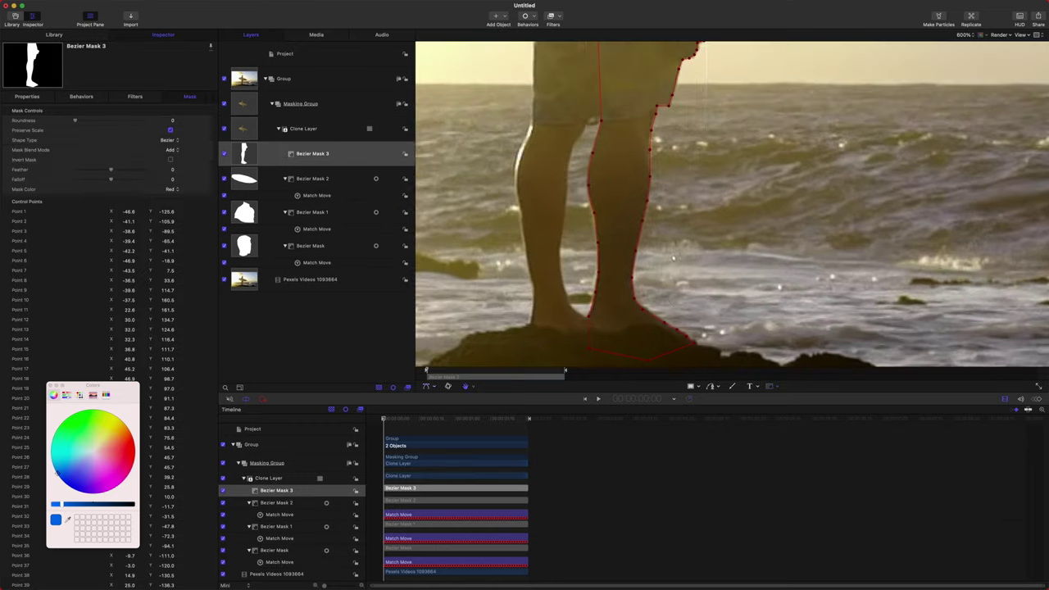
# Step: Place Bezier Mask 3's Match Move anchor tracker on the tip of the foot and analyze the movement of Pexels Videos 1093664
pyautogui.moveTo(678, 365); pyautogui.dragTo(698, 345)
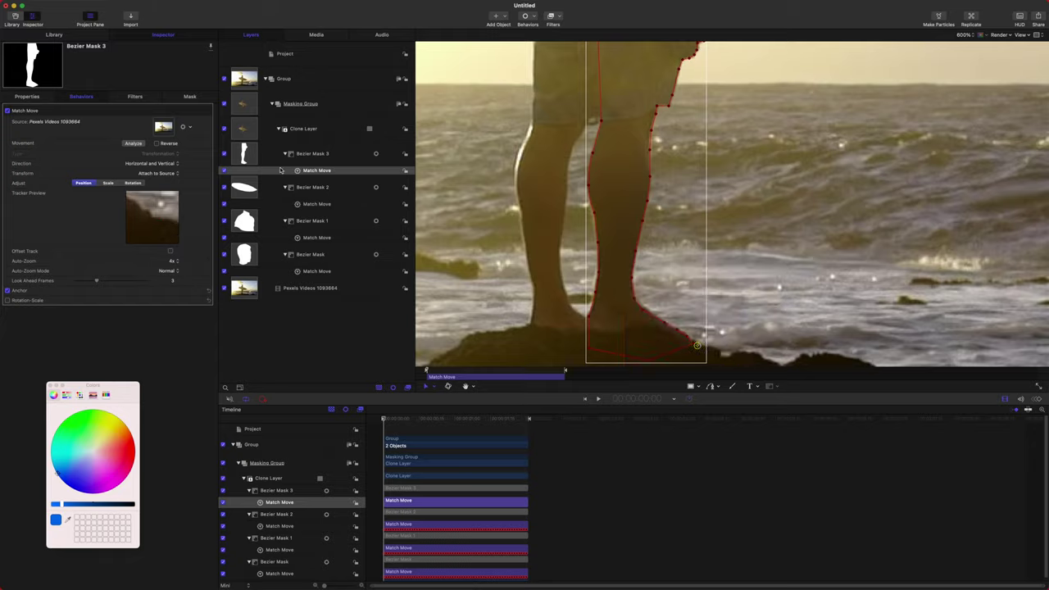
pyautogui.click(133, 144)
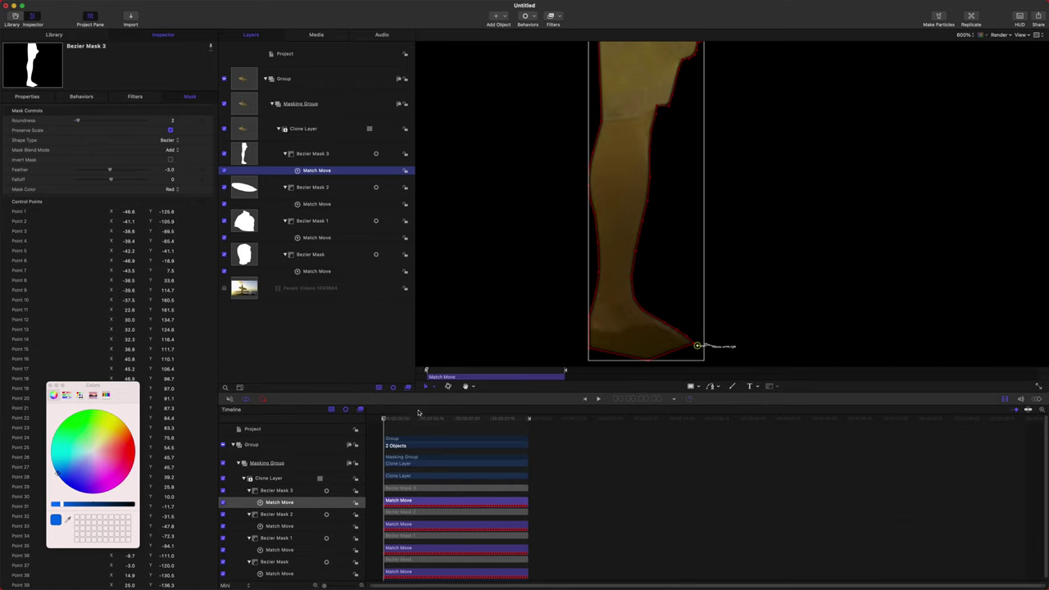
pyautogui.moveTo(418, 412); pyautogui.dragTo(386, 429)
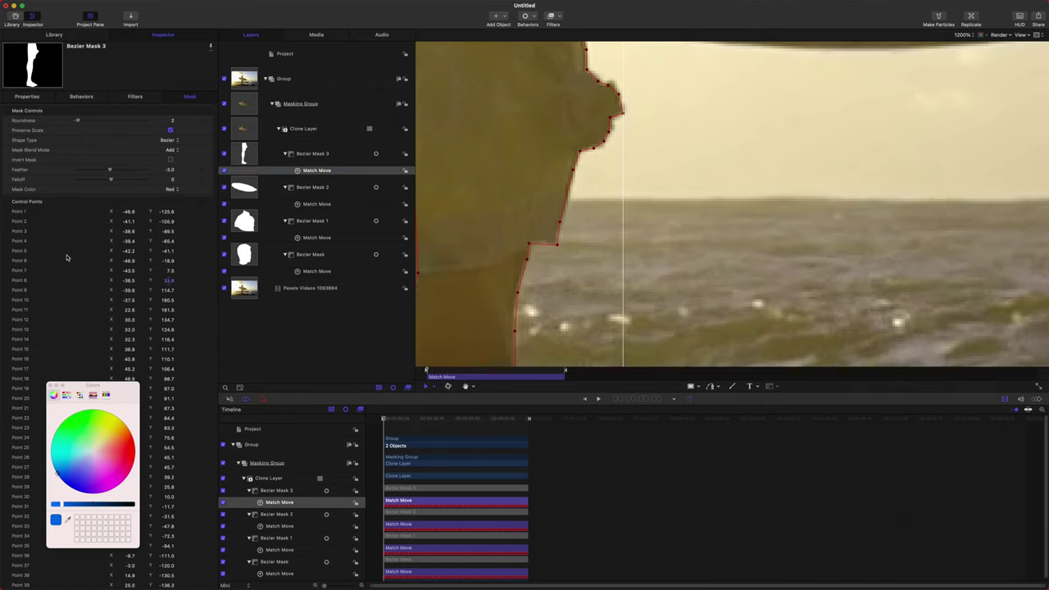
# Step: Keyframe all of Bezier Mask 3's control points and adjust the point at the shorts' hem corner a few frames further on
pyautogui.click(202, 203)
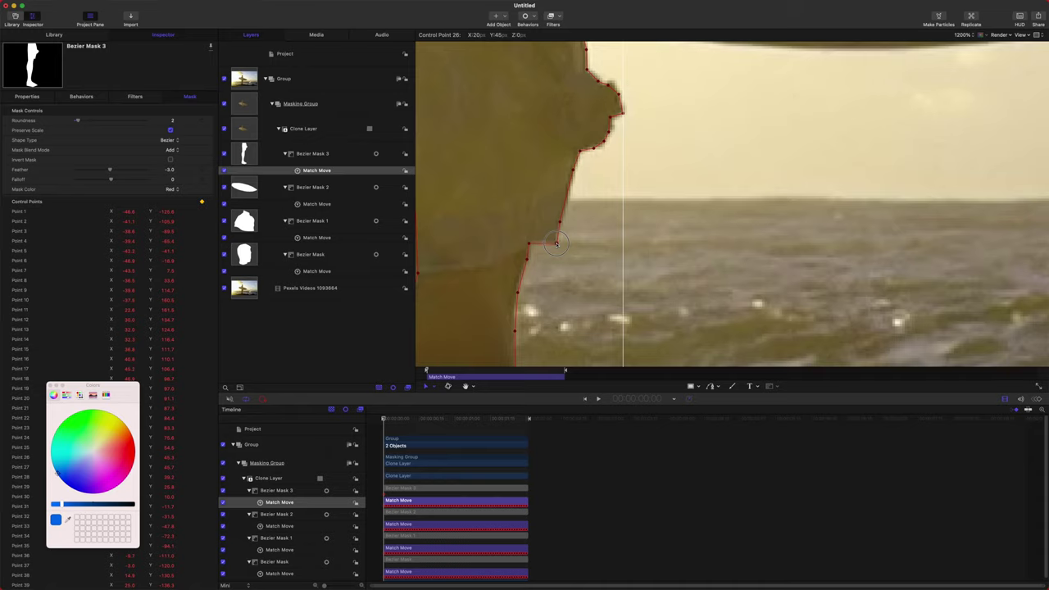
pyautogui.press('Right')
pyautogui.press('Right')
pyautogui.press('Right')
pyautogui.moveTo(552, 237); pyautogui.dragTo(557, 236)
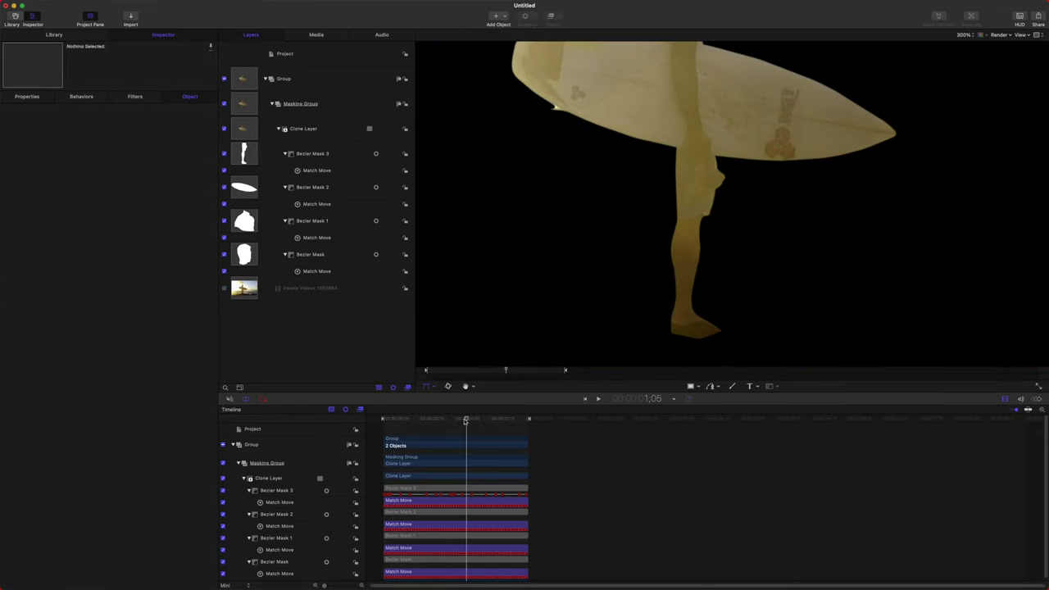
# Step: Go back to the first frame, make Pexels Videos 1093664 visible and frame the surfer's unmasked leg
pyautogui.press('Home')
pyautogui.click(224, 289)
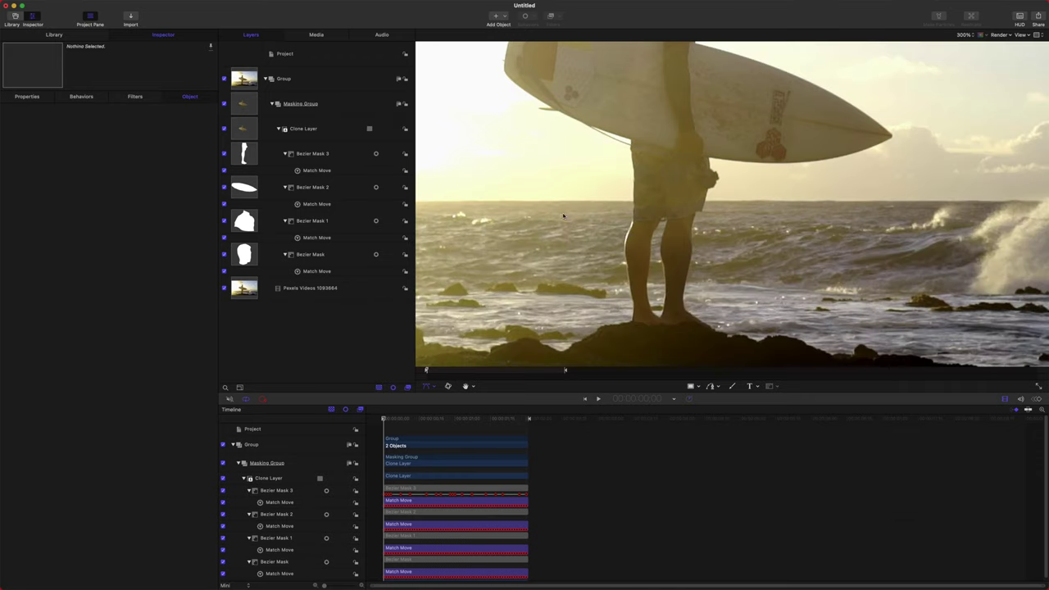
pyautogui.scroll(4, 743, 203)
pyautogui.scroll(1, 744, 203)
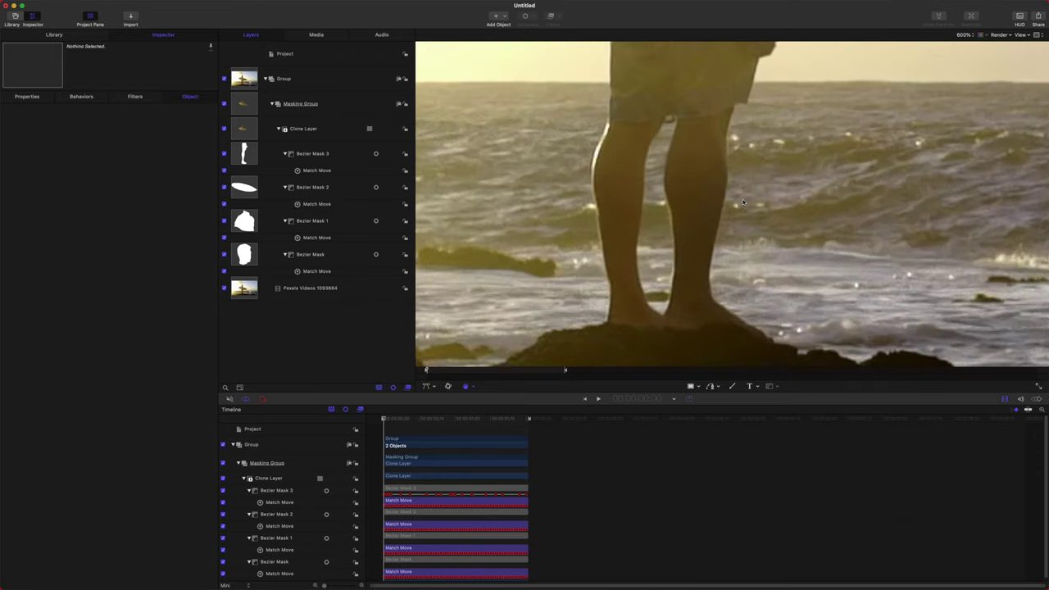
pyautogui.click(277, 292)
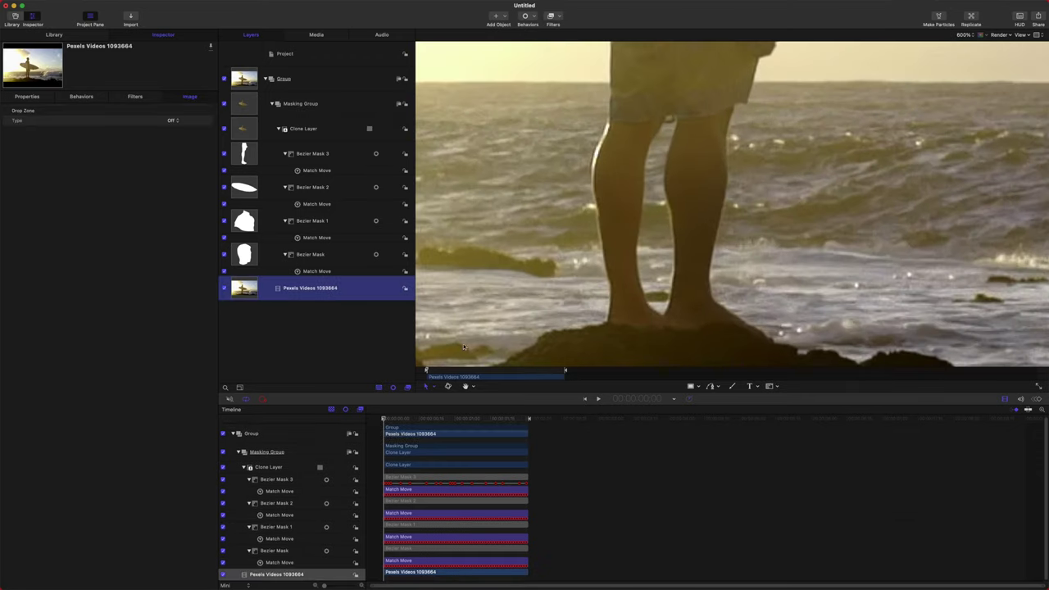
# Step: Trace a closed Bezier mask on the Clone Layer around the surfer's other leg and the remaining half of the shorts
pyautogui.click(328, 129)
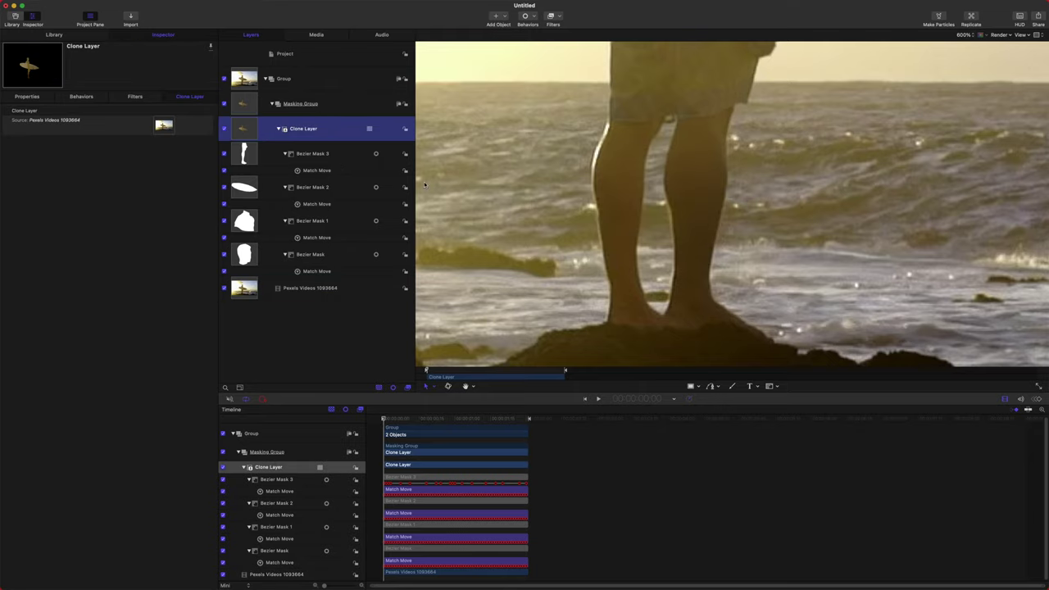
pyautogui.click(710, 389)
pyautogui.moveTo(667, 129); pyautogui.dragTo(672, 173)
pyautogui.moveTo(672, 126); pyautogui.dragTo(666, 261)
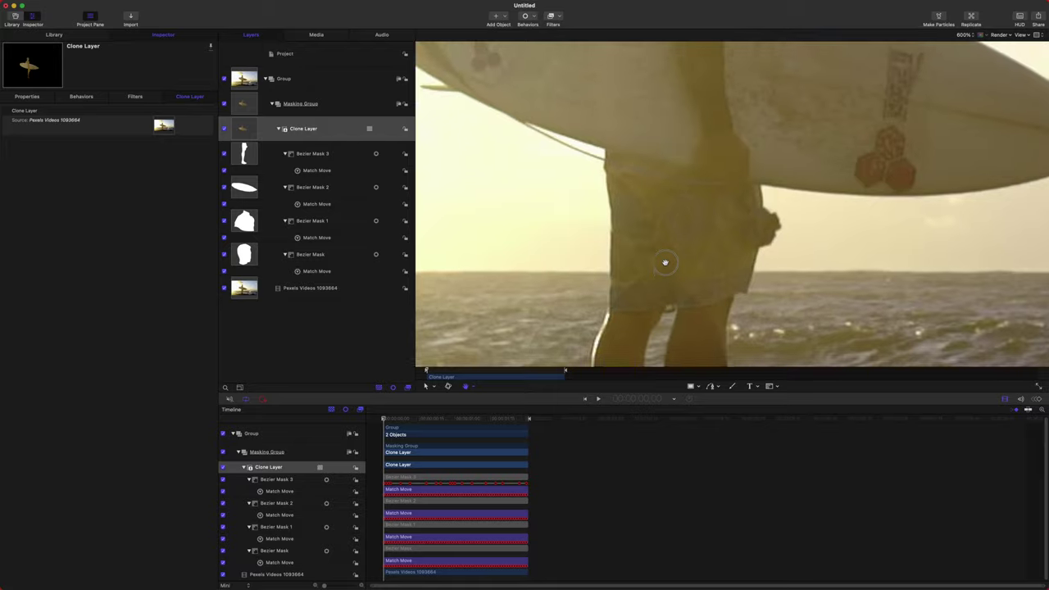
pyautogui.click(678, 151)
pyautogui.click(686, 199)
pyautogui.click(690, 235)
pyautogui.click(683, 283)
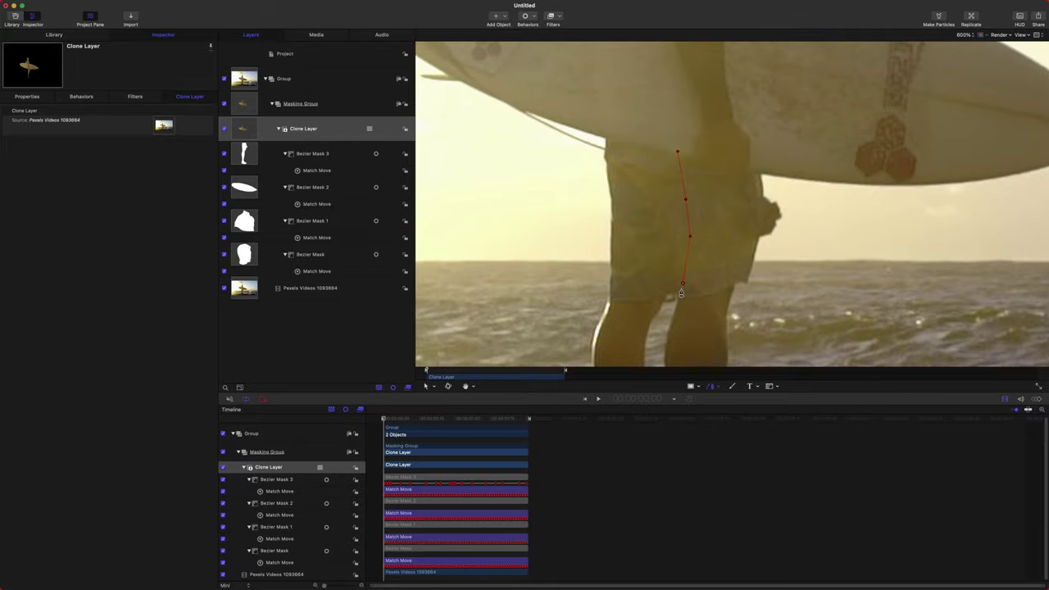
pyautogui.click(667, 295)
pyautogui.click(663, 302)
pyautogui.moveTo(663, 314); pyautogui.dragTo(685, 259)
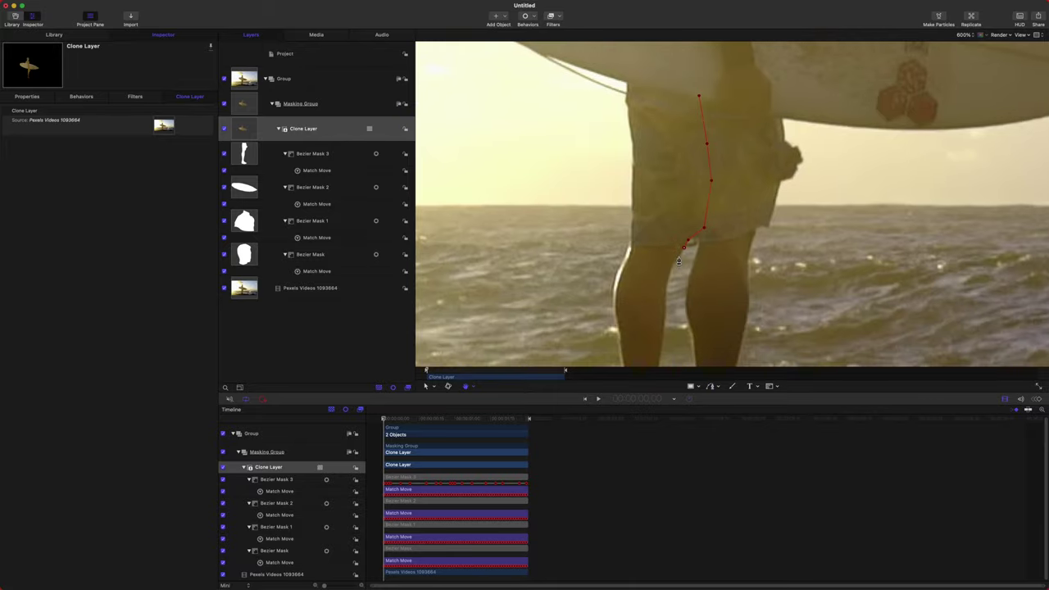
pyautogui.scroll(-2, 680, 246)
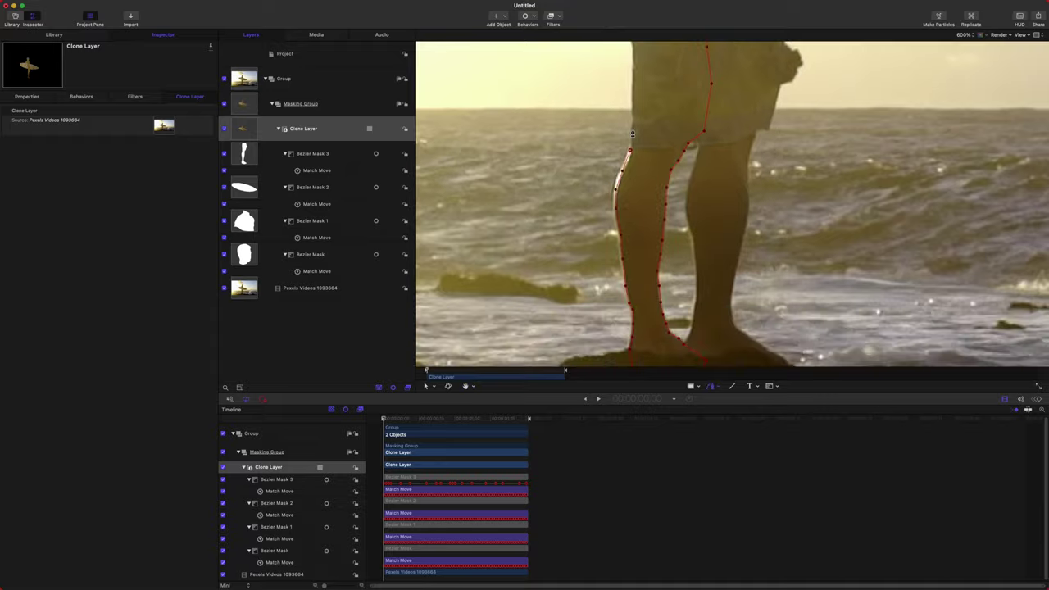
pyautogui.scroll(-2, 632, 133)
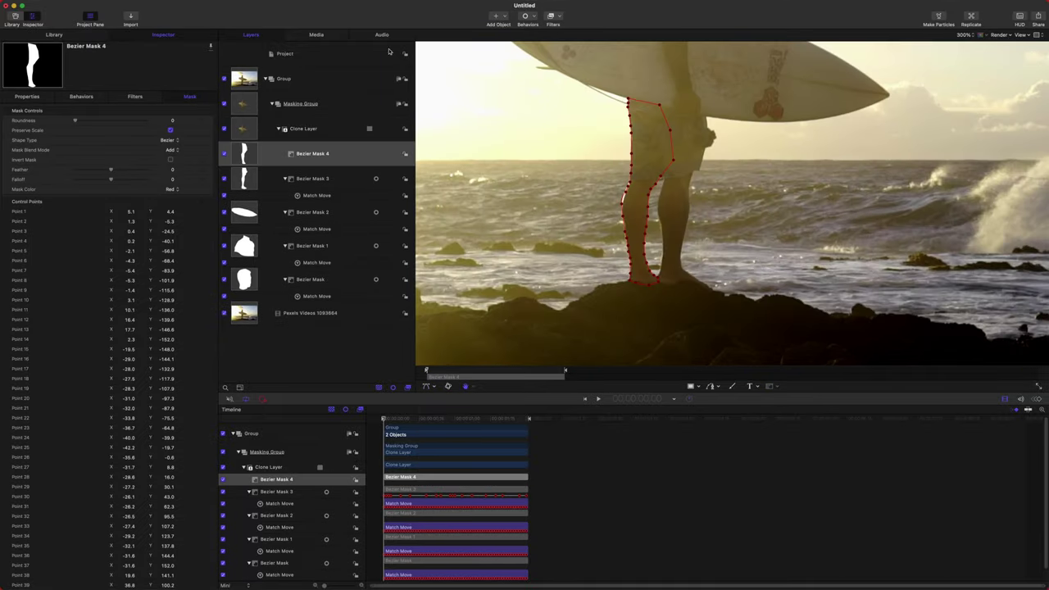
# Step: Add a Match Move behavior to Bezier Mask 4 with Pexels Videos 1093664 as source and place its tracker at the foot's toes
pyautogui.click(527, 15)
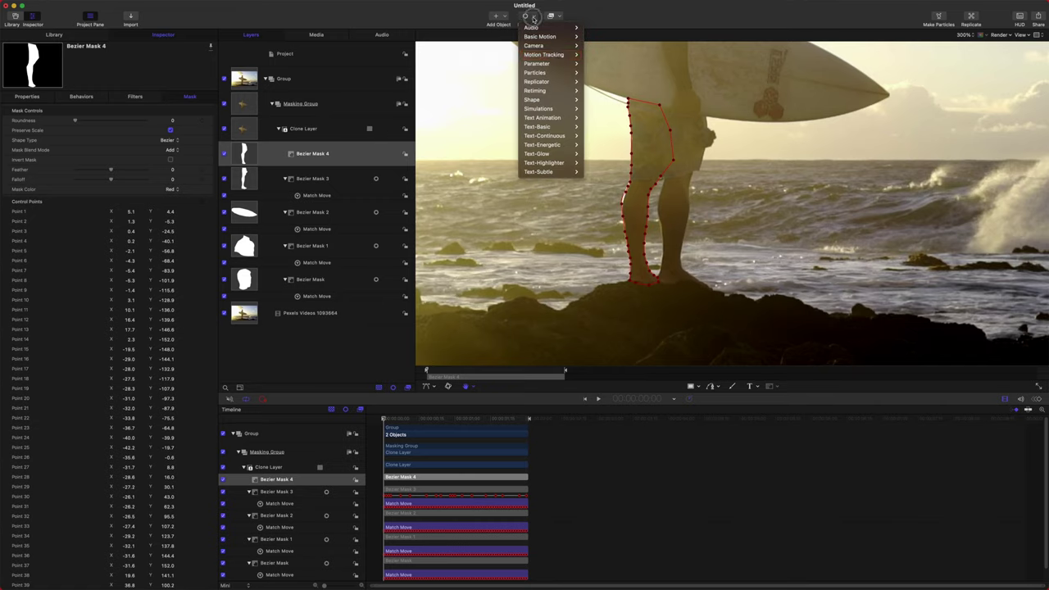
pyautogui.moveTo(557, 54)
pyautogui.click(607, 65)
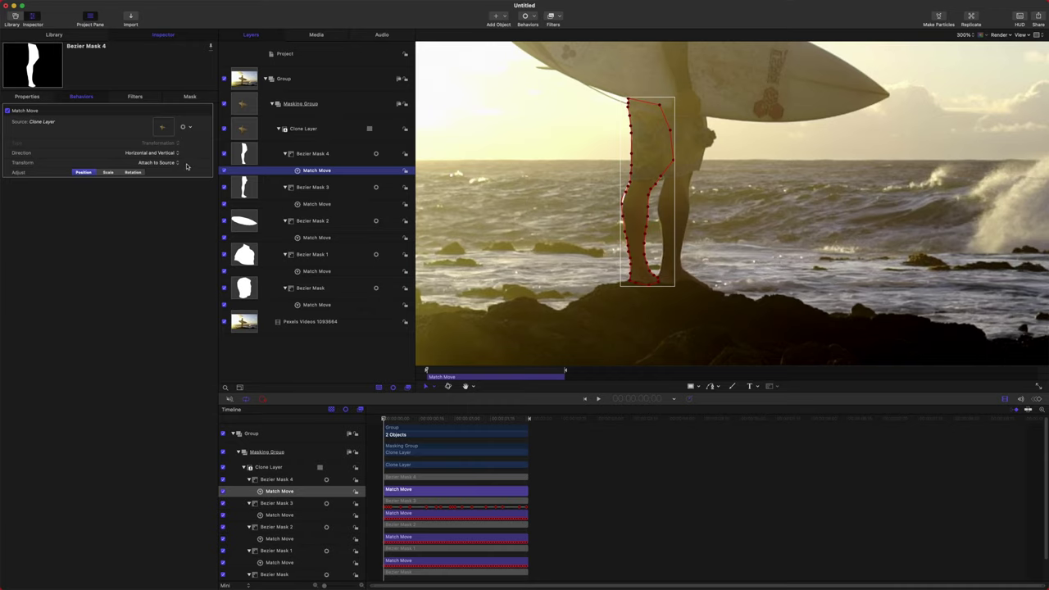
pyautogui.moveTo(646, 189); pyautogui.dragTo(657, 276)
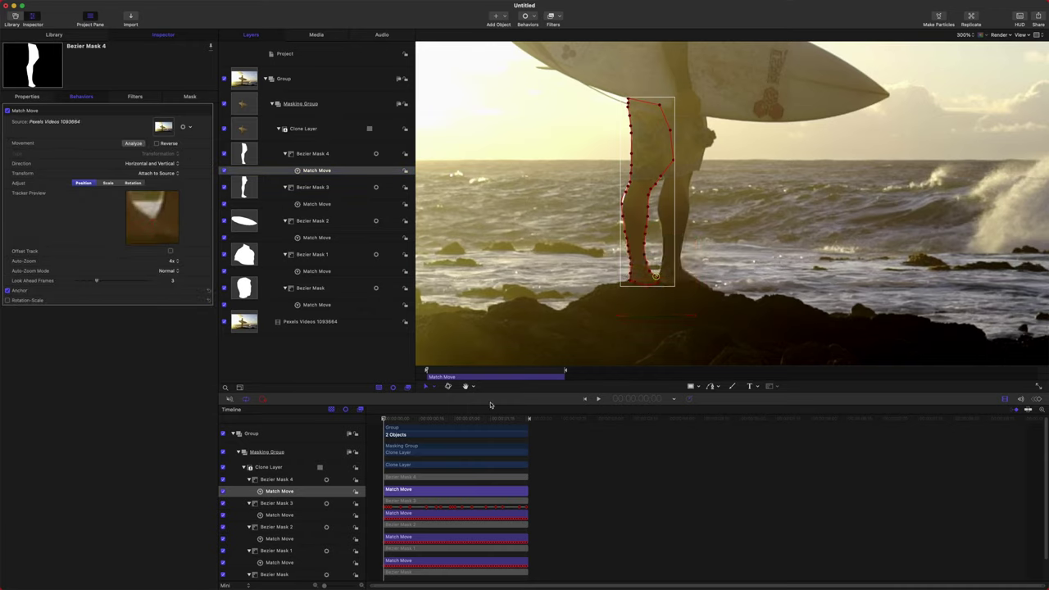
pyautogui.click(426, 386)
pyautogui.moveTo(657, 191); pyautogui.dragTo(657, 281)
pyautogui.click(315, 153)
pyautogui.click(318, 173)
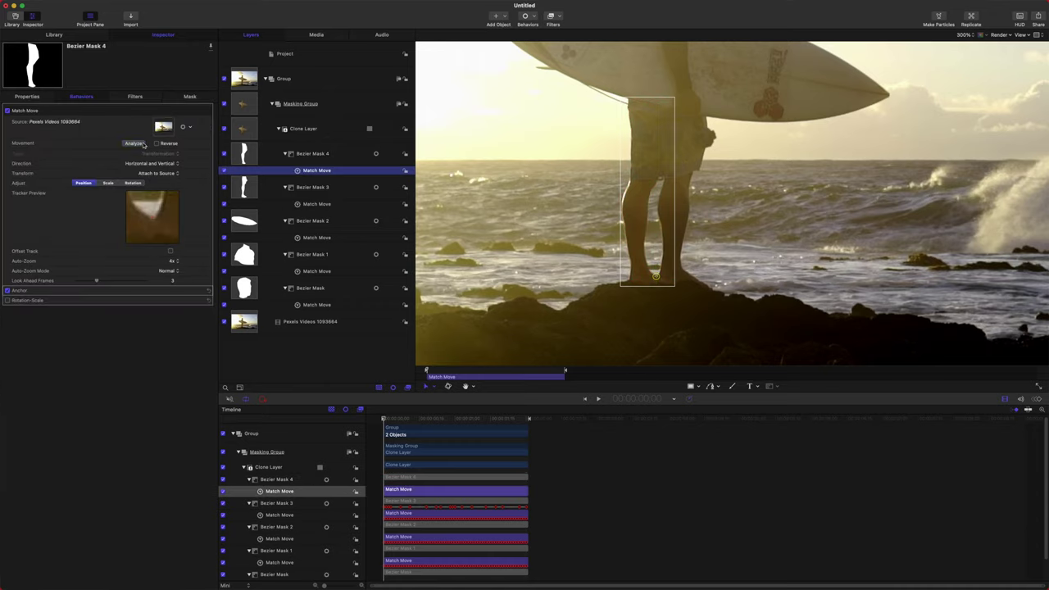
# Step: Analyze the source footage's movement for Bezier Mask 4's Match Move and scrub the tracked mask back to the first frame
pyautogui.click(135, 143)
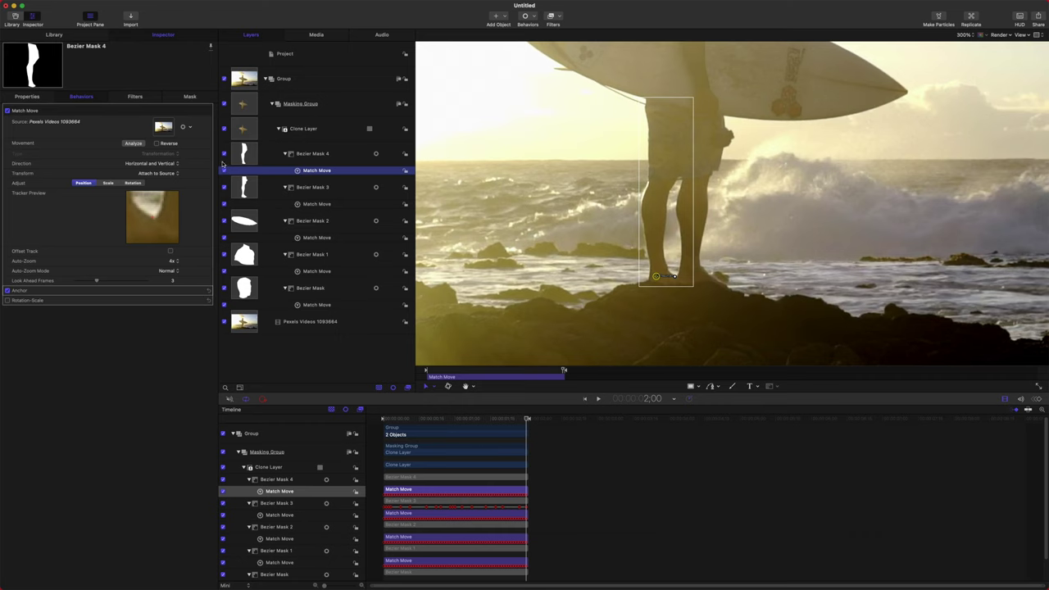
pyautogui.click(311, 160)
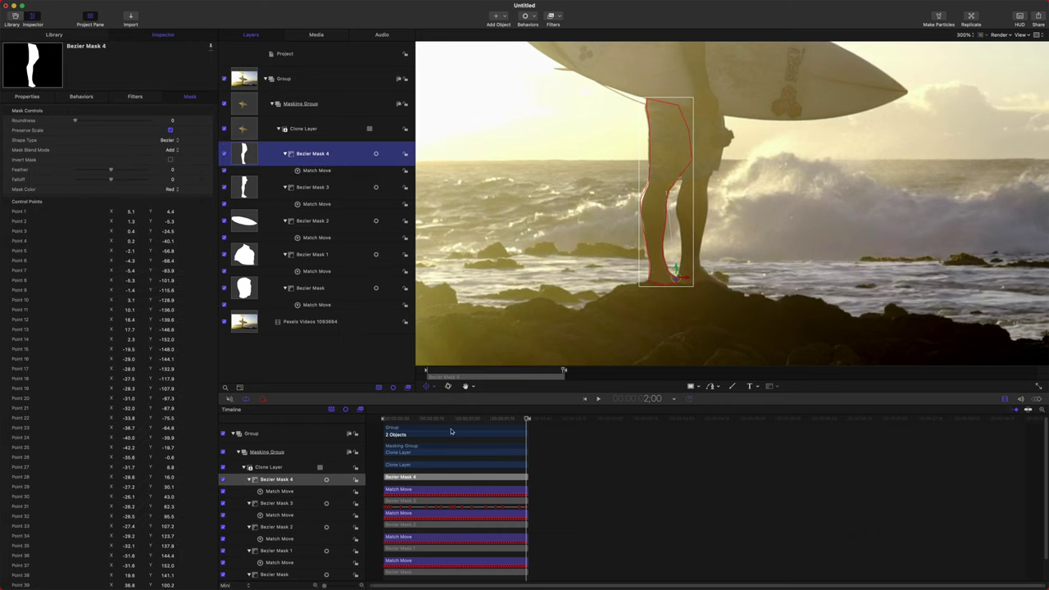
pyautogui.moveTo(495, 419); pyautogui.dragTo(384, 417)
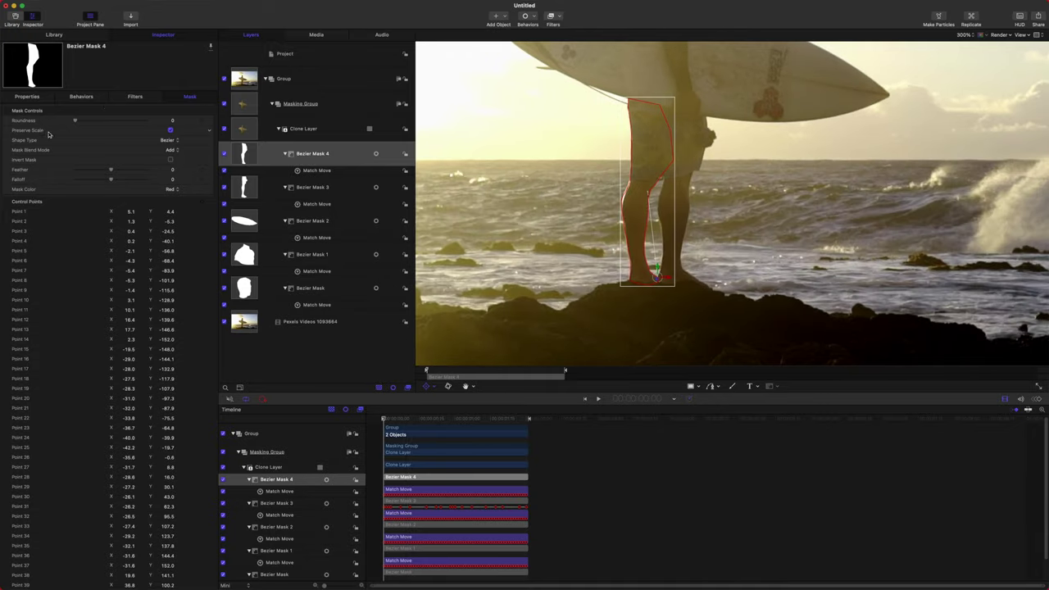
# Step: Set Bezier Mask 4's Roundness to 2 and its Feather to -3
pyautogui.click(164, 120)
pyautogui.click(171, 171)
pyautogui.write('-3')
pyautogui.press('Return')
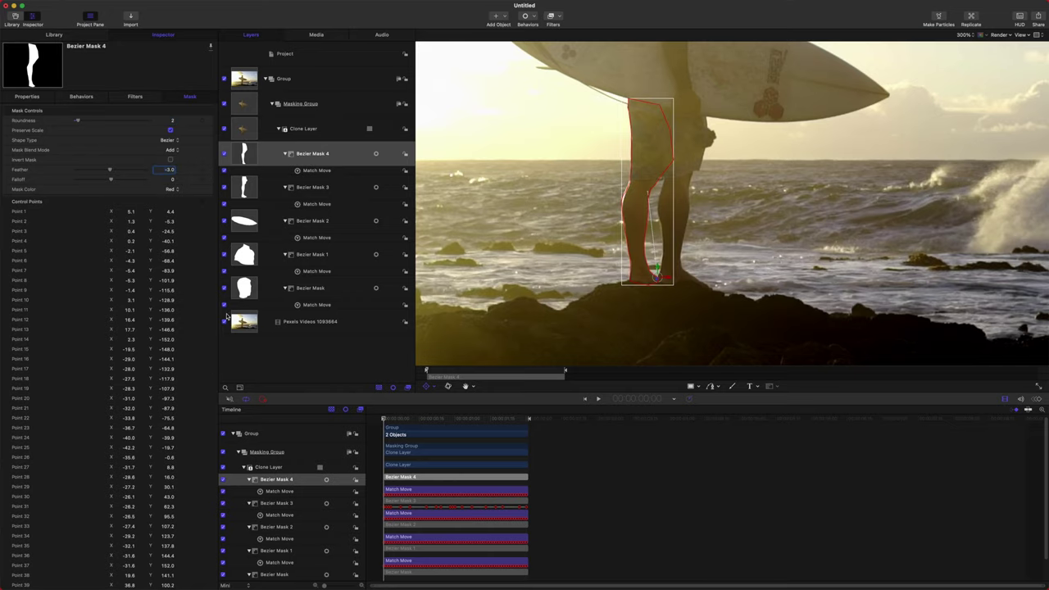
# Step: Hide the Pexels Videos 1093664 layer and inspect the cut-out surfer's legs and surfboard up close
pyautogui.click(224, 322)
pyautogui.press('super+minus')
pyautogui.press('super+minus')
pyautogui.press('super+minus')
pyautogui.press('super+minus')
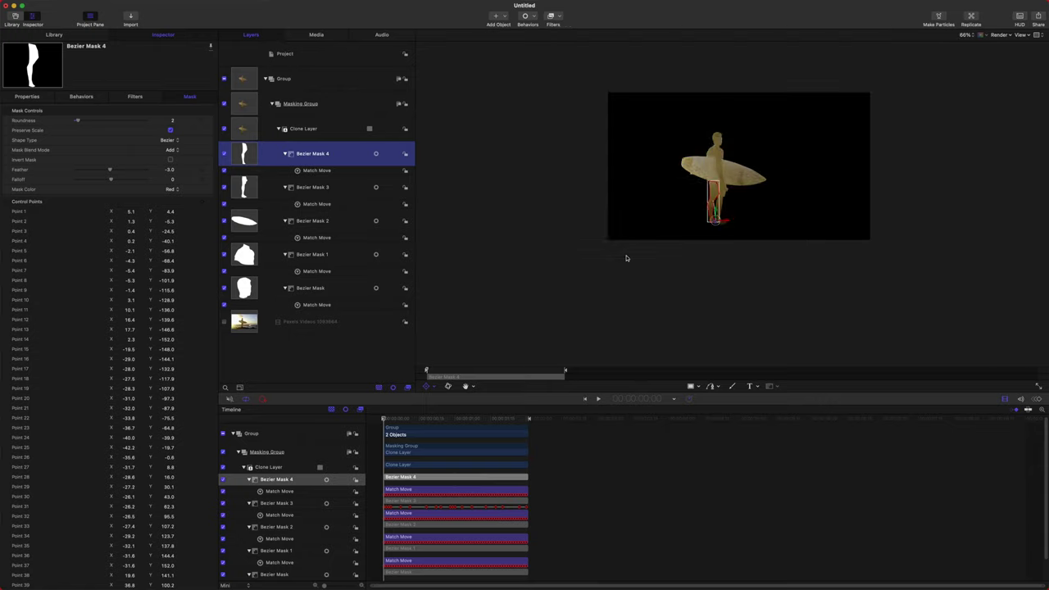
pyautogui.press('super+equal')
pyautogui.press('super+equal')
pyautogui.press('super+equal')
pyautogui.press('super+equal')
pyautogui.moveTo(693, 165); pyautogui.dragTo(692, 164)
pyautogui.scroll(-6, 693, 164)
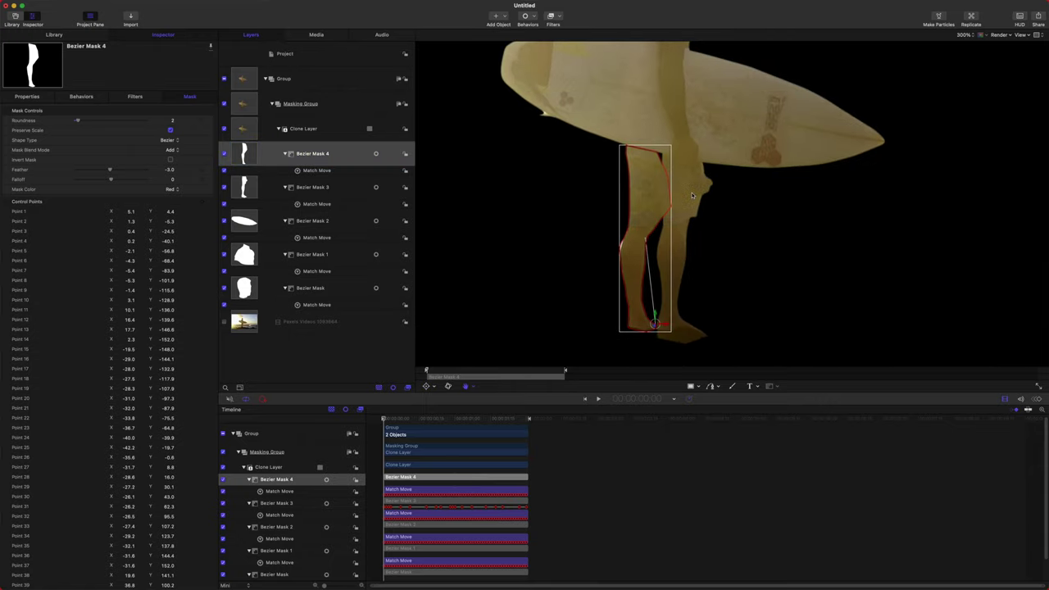
# Step: Play and scrub through the isolated surfer with nothing selected to check how well all the masks follow him
pyautogui.press('space')
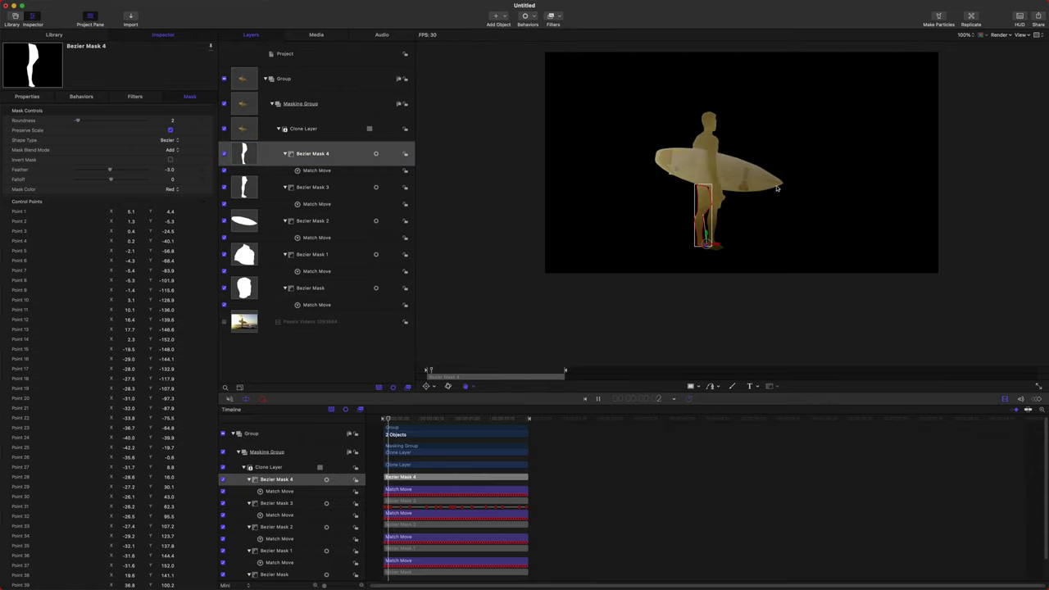
pyautogui.click(689, 285)
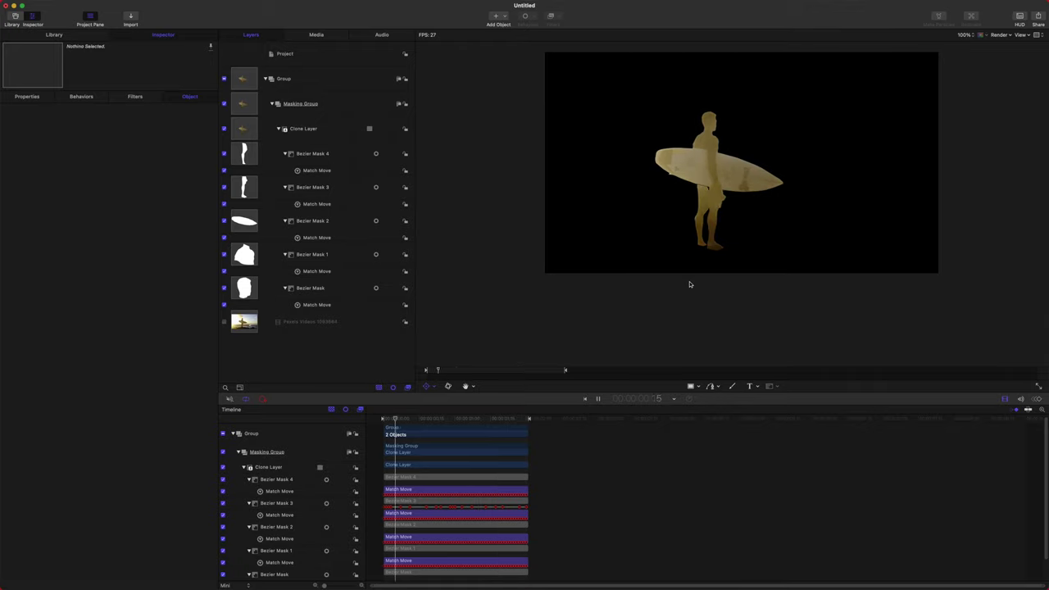
pyautogui.scroll(3, 754, 237)
pyautogui.scroll(-5, 755, 239)
pyautogui.scroll(2, 756, 238)
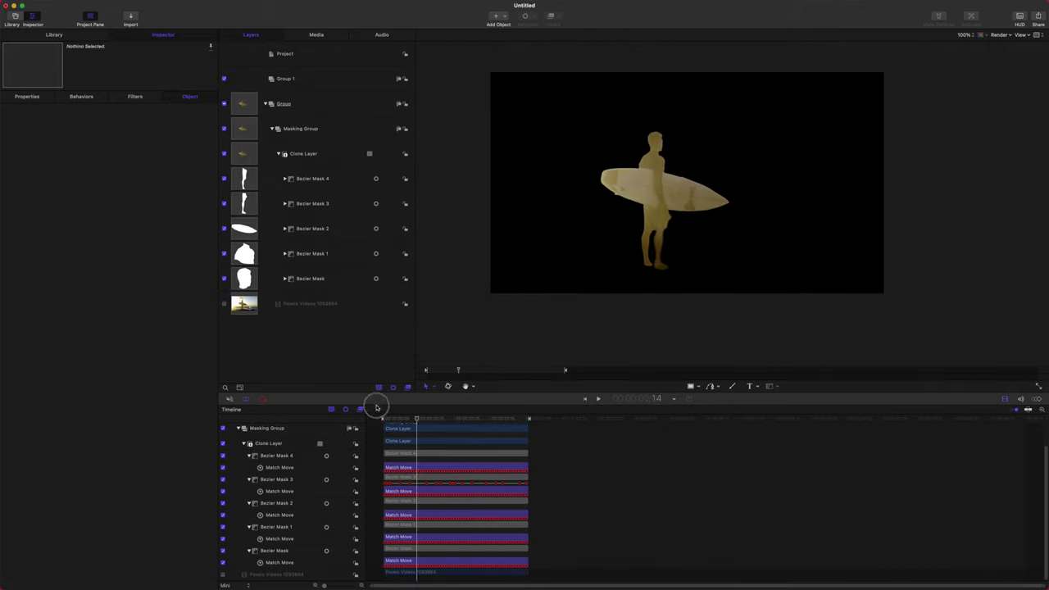
pyautogui.moveTo(375, 408); pyautogui.dragTo(326, 391)
pyautogui.press('Home')
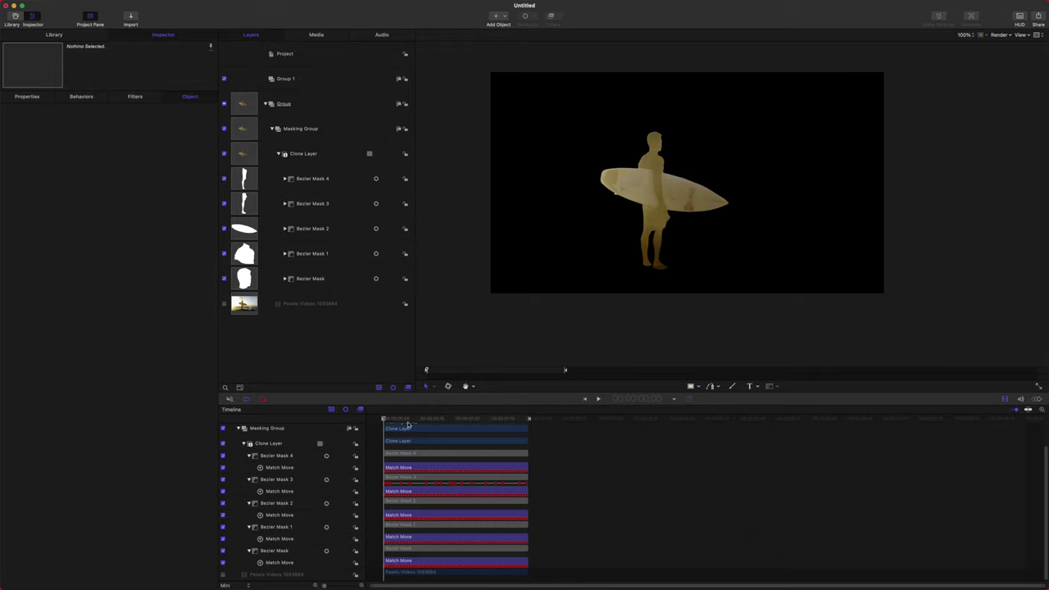
pyautogui.moveTo(407, 421); pyautogui.dragTo(355, 384)
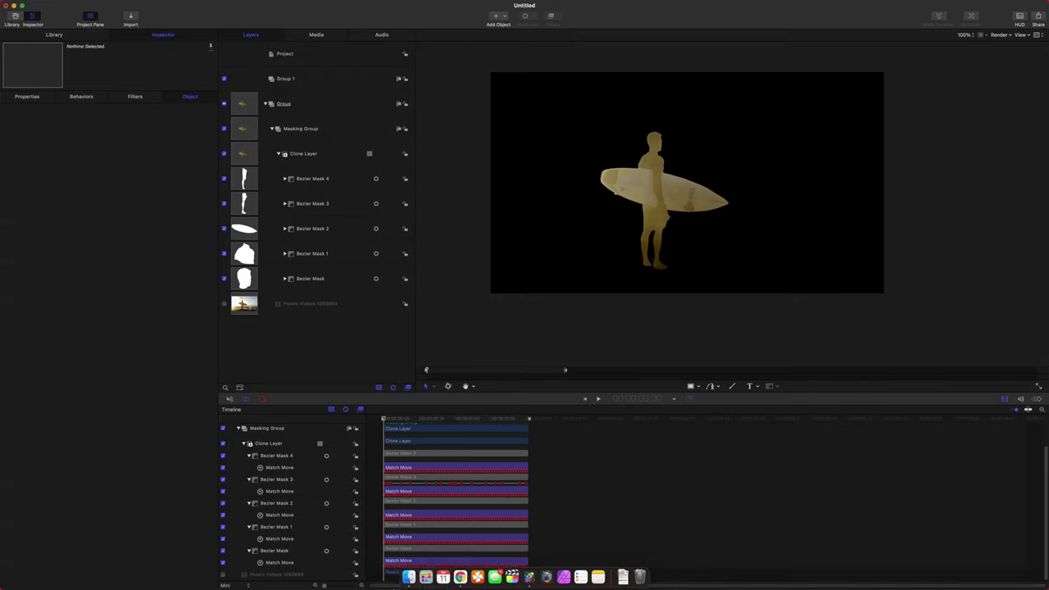
# Step: Bring the sunset beach clip Pexels Videos 4329 from Finder into the project in its own group and scrub through it
pyautogui.click(402, 573)
pyautogui.moveTo(495, 143); pyautogui.dragTo(273, 365)
pyautogui.click(300, 358)
pyautogui.click(225, 354)
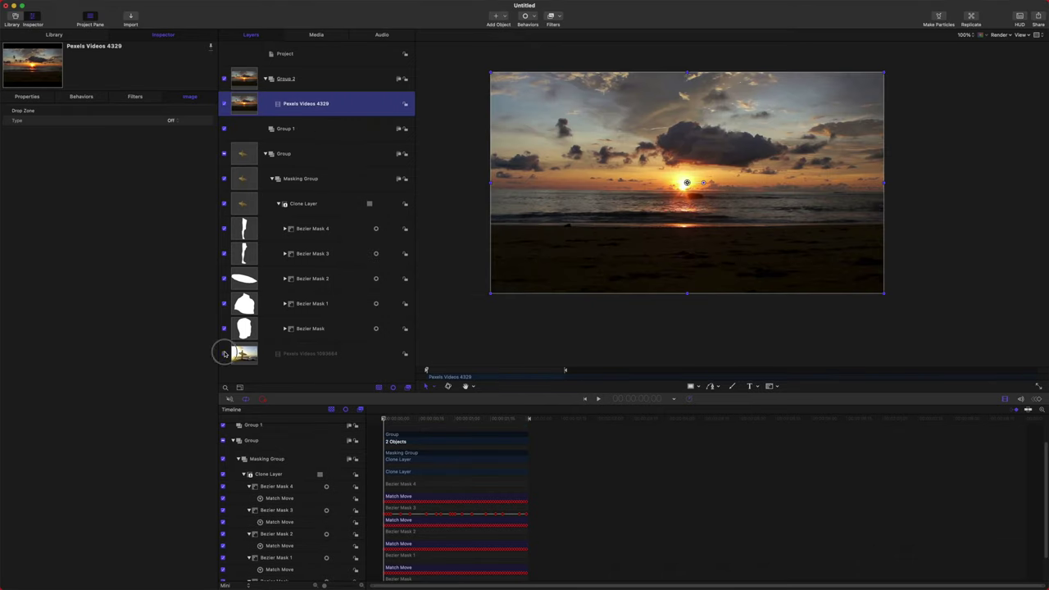
pyautogui.click(225, 354)
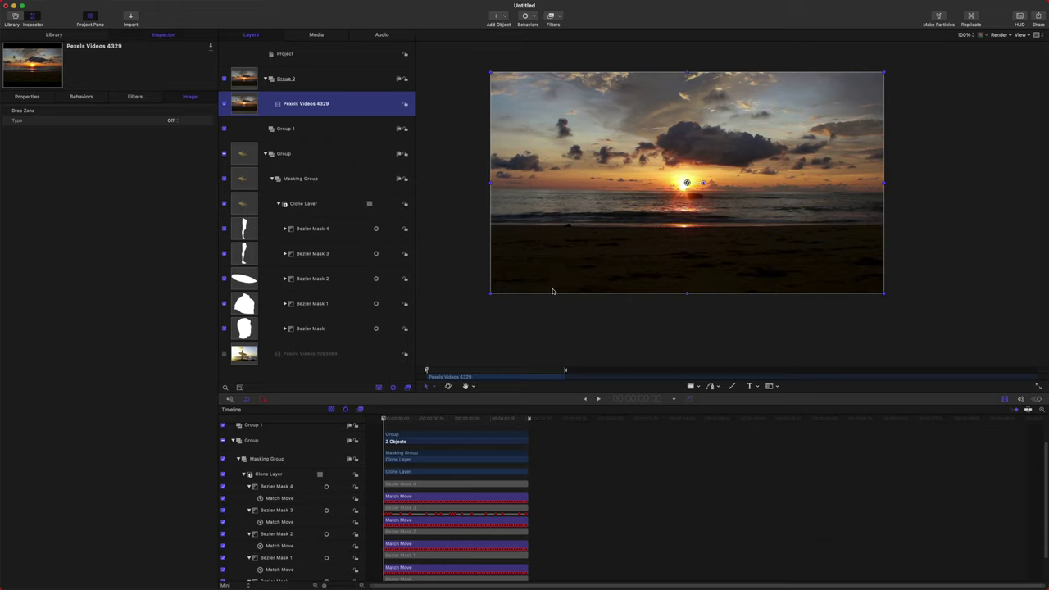
pyautogui.click(418, 409)
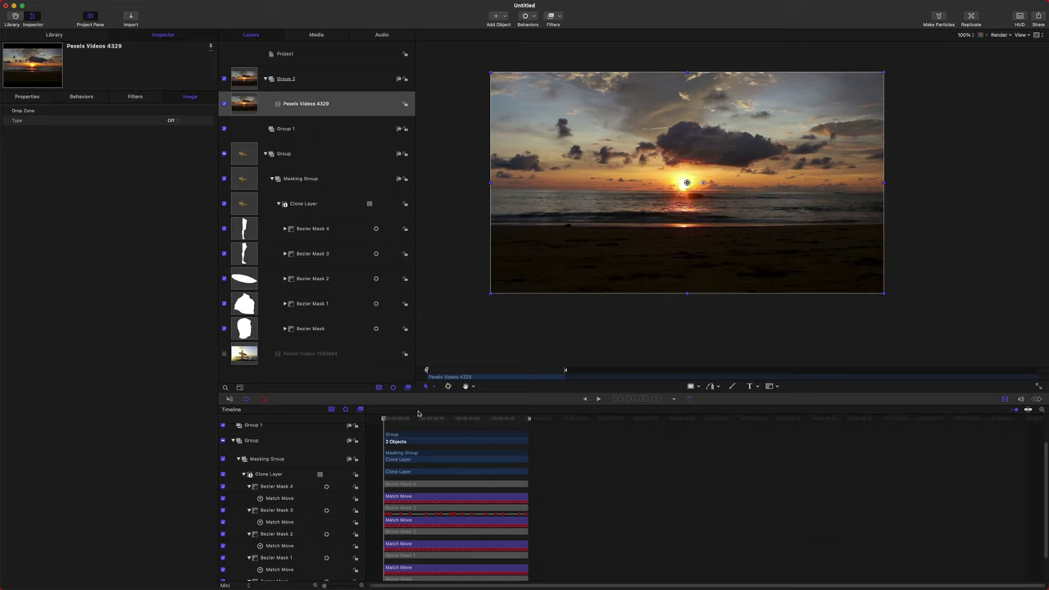
pyautogui.moveTo(421, 418); pyautogui.dragTo(274, 449)
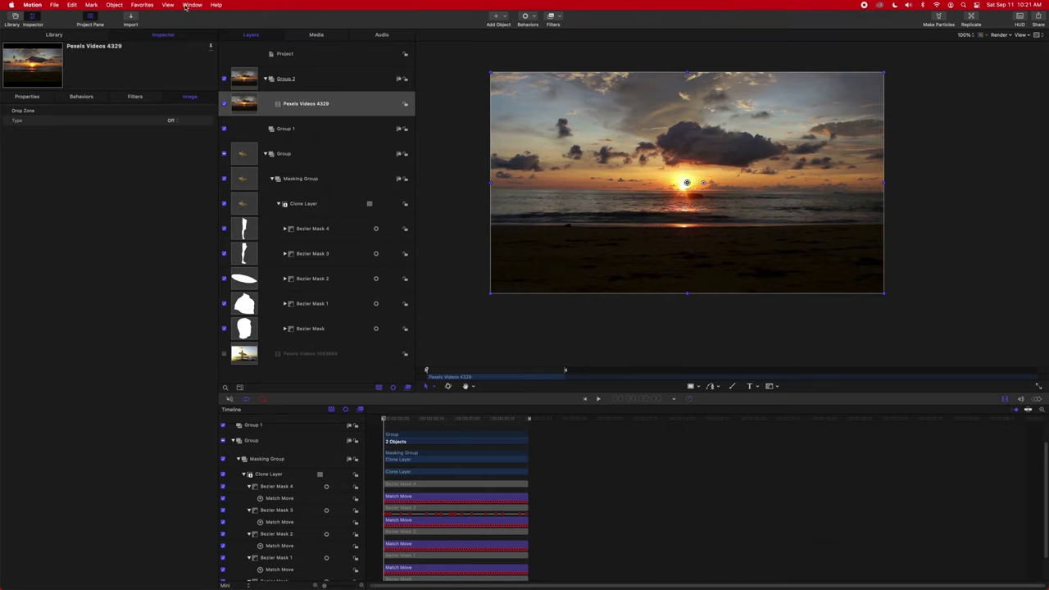
# Step: Lower Group 2 with the sunset clip beneath the surfer's group in the layer stack and scrub through the composite
pyautogui.click(287, 80)
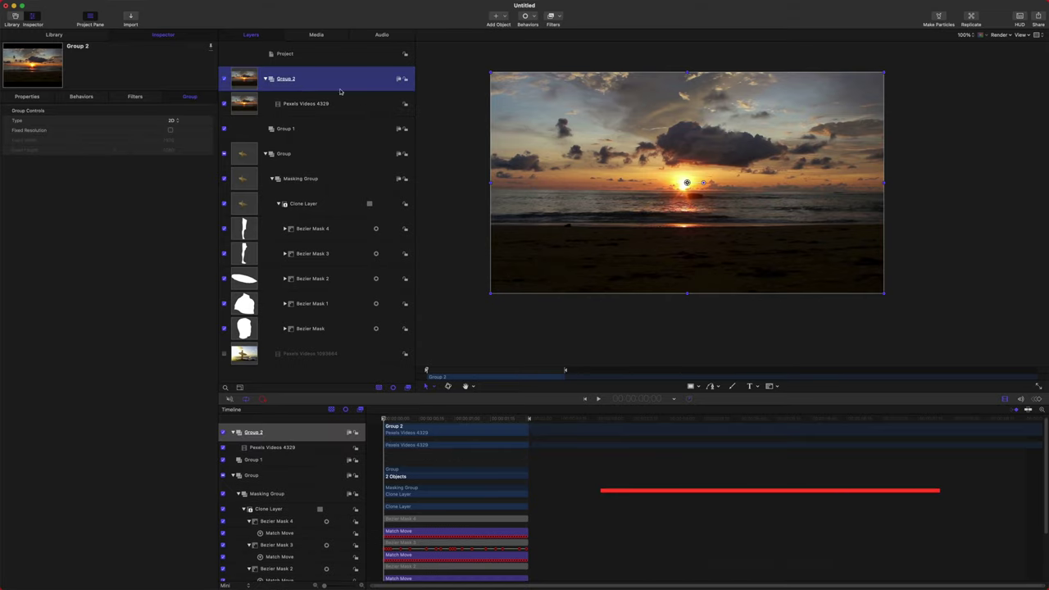
pyautogui.press('super+bracketleft')
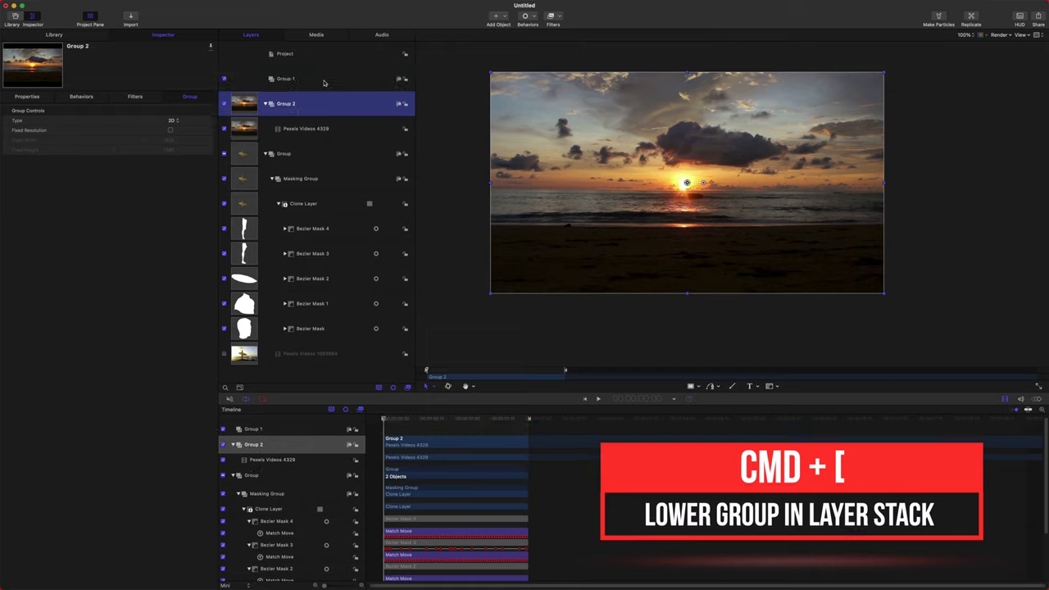
pyautogui.press('super+bracketleft')
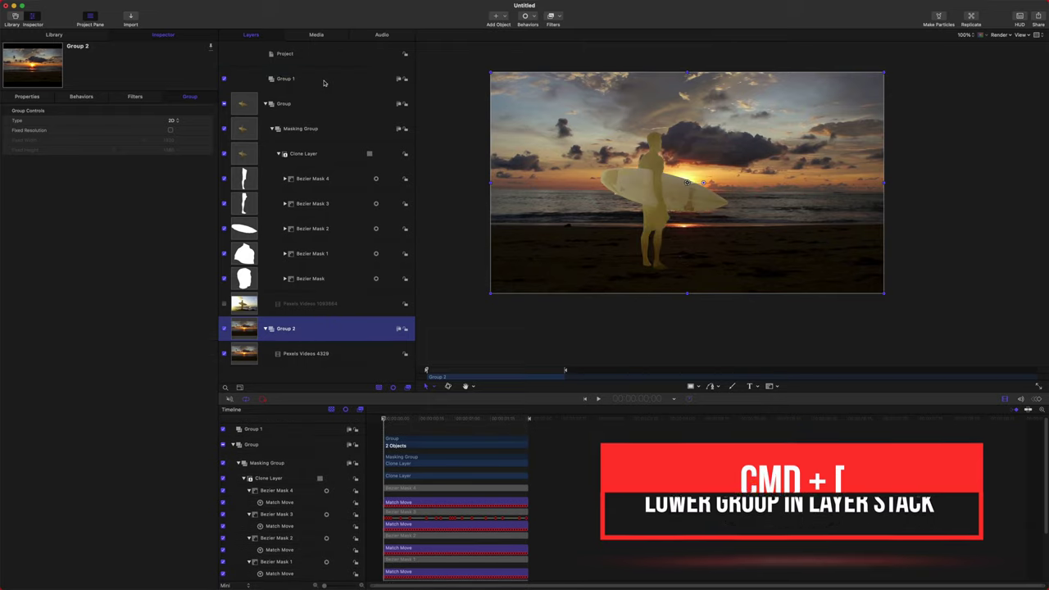
pyautogui.moveTo(394, 419); pyautogui.dragTo(259, 423)
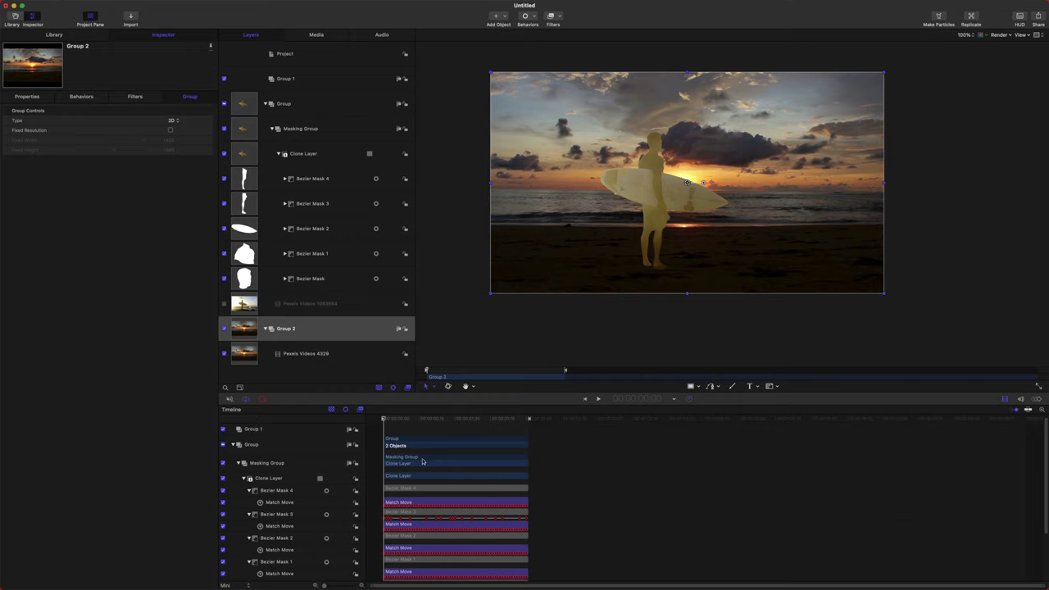
pyautogui.moveTo(414, 419); pyautogui.dragTo(197, 381)
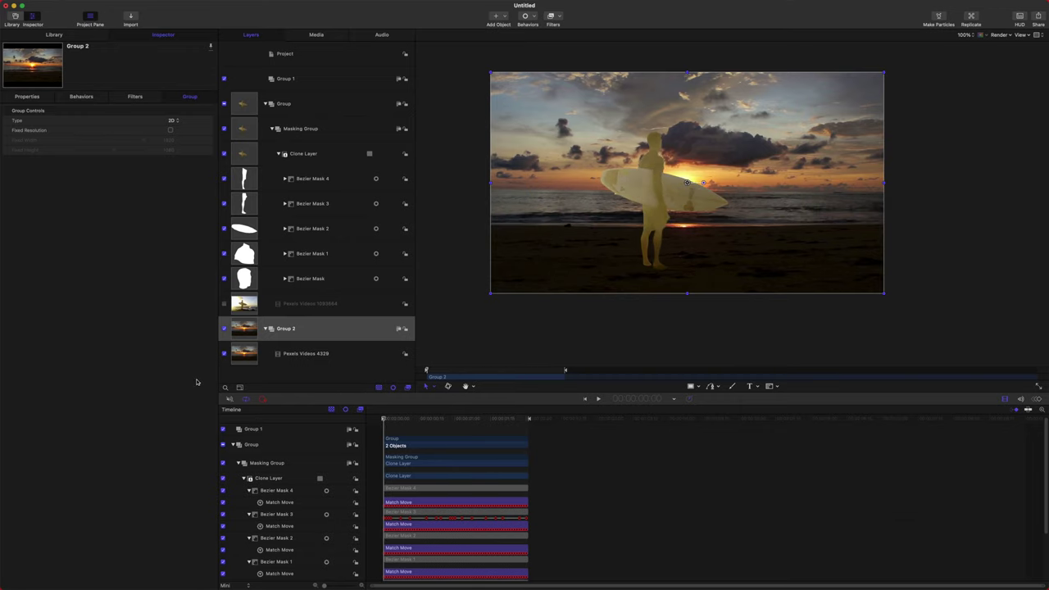
# Step: Add a Match Move behavior to Group 2 and use Pexels Videos 1093664 as its source
pyautogui.click(312, 352)
pyautogui.click(329, 329)
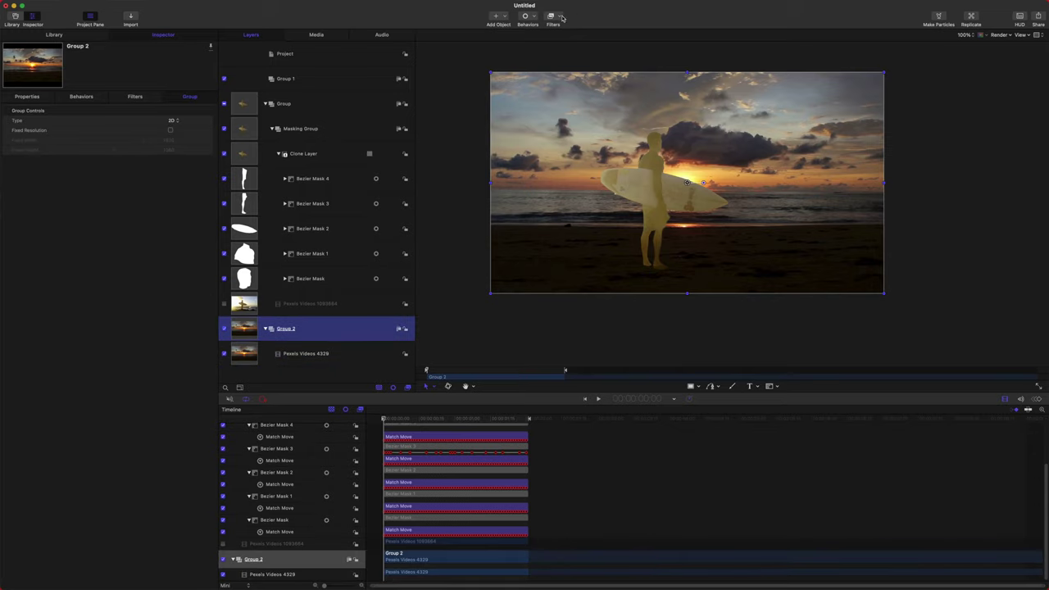
pyautogui.click(525, 15)
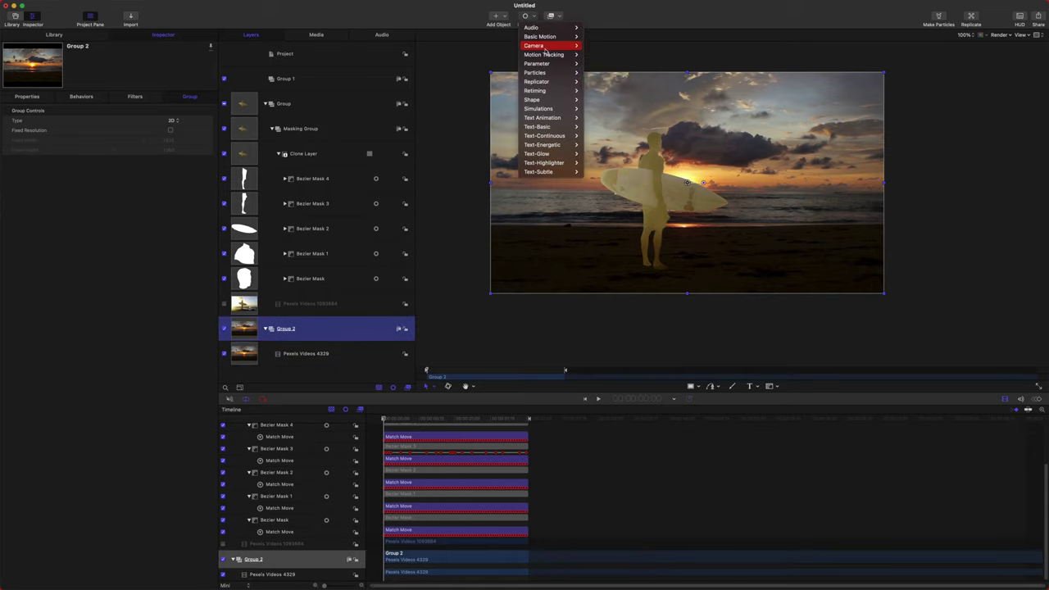
pyautogui.moveTo(543, 54)
pyautogui.click(602, 63)
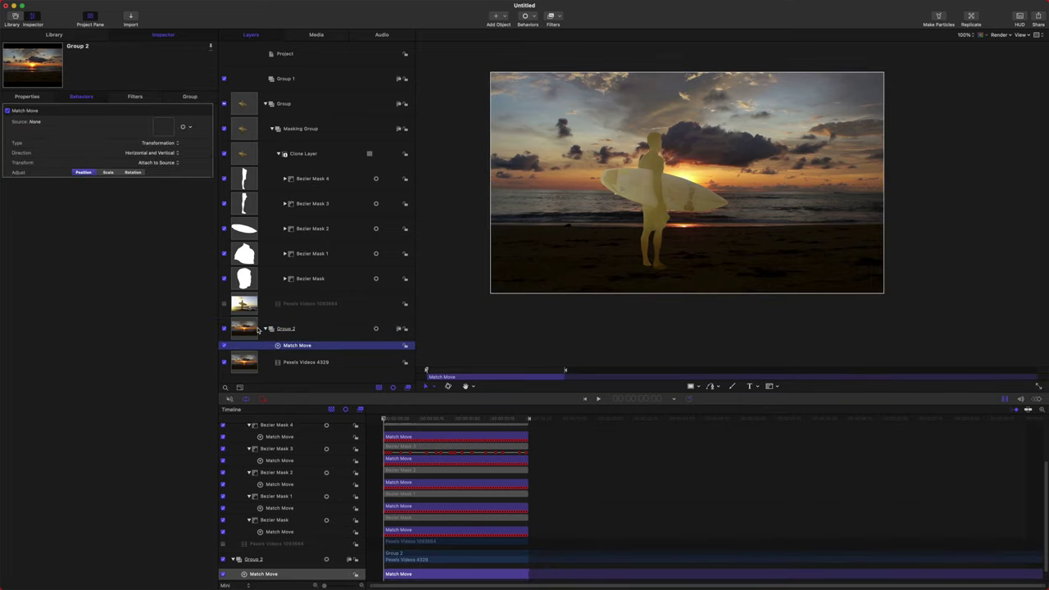
pyautogui.moveTo(244, 304); pyautogui.dragTo(163, 126)
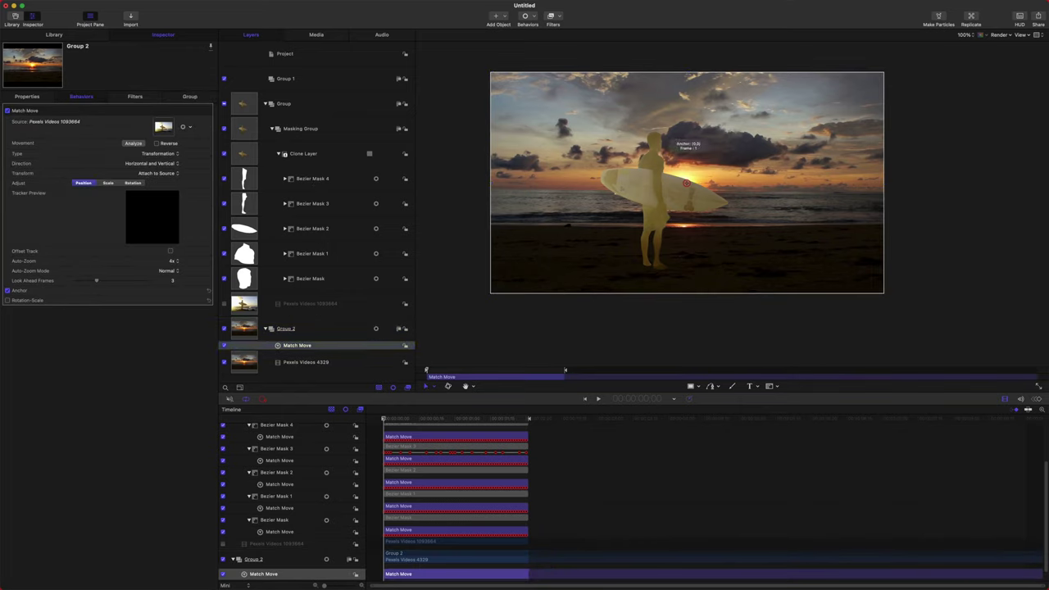
# Step: Place Group 2's tracker at the surfer's neck, analyze the movement and scrub through the tracked background
pyautogui.moveTo(687, 181); pyautogui.dragTo(658, 152)
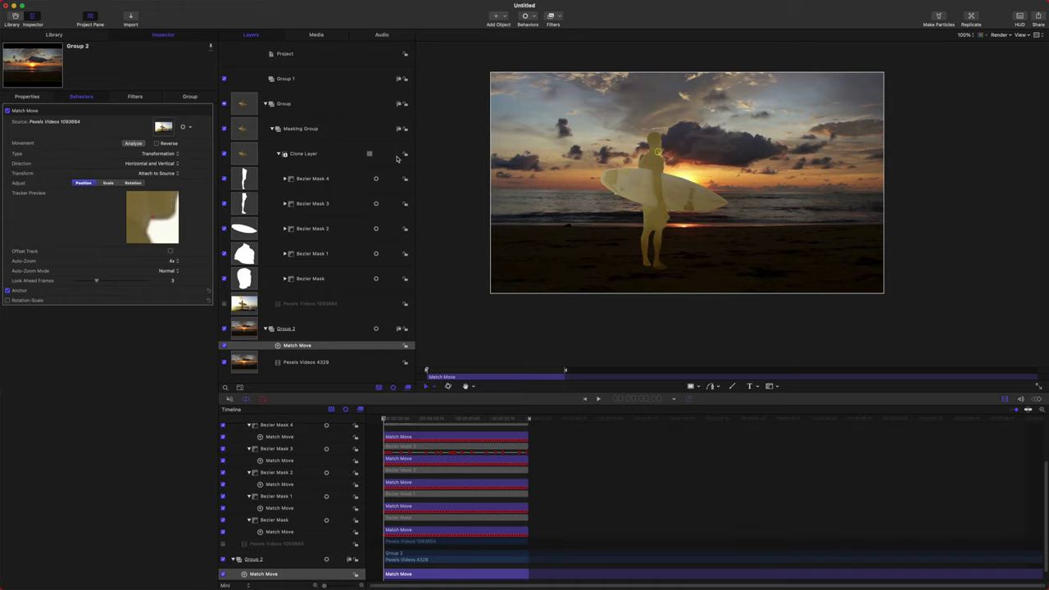
pyautogui.click(132, 144)
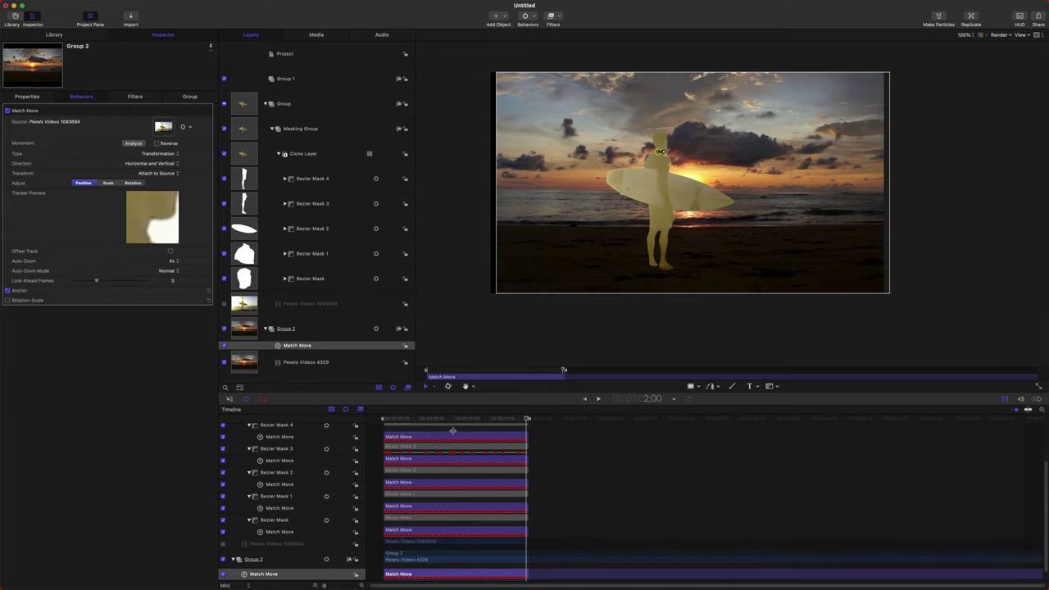
pyautogui.moveTo(457, 419); pyautogui.dragTo(260, 404)
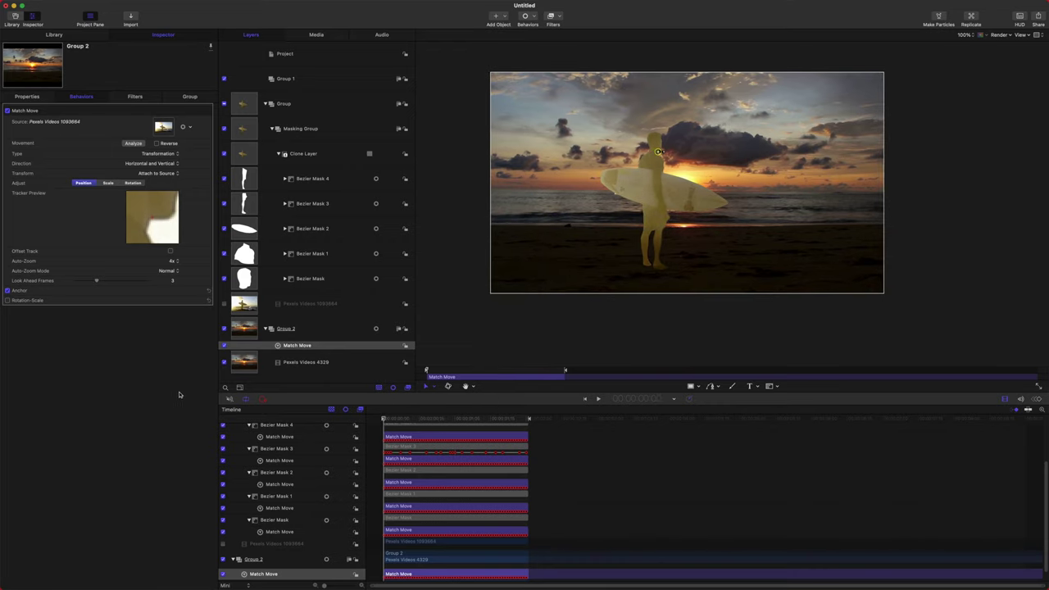
# Step: Scale Pexels Videos 4329 to 106% so it overfills the frame, and scrub to check its edges
pyautogui.click(305, 361)
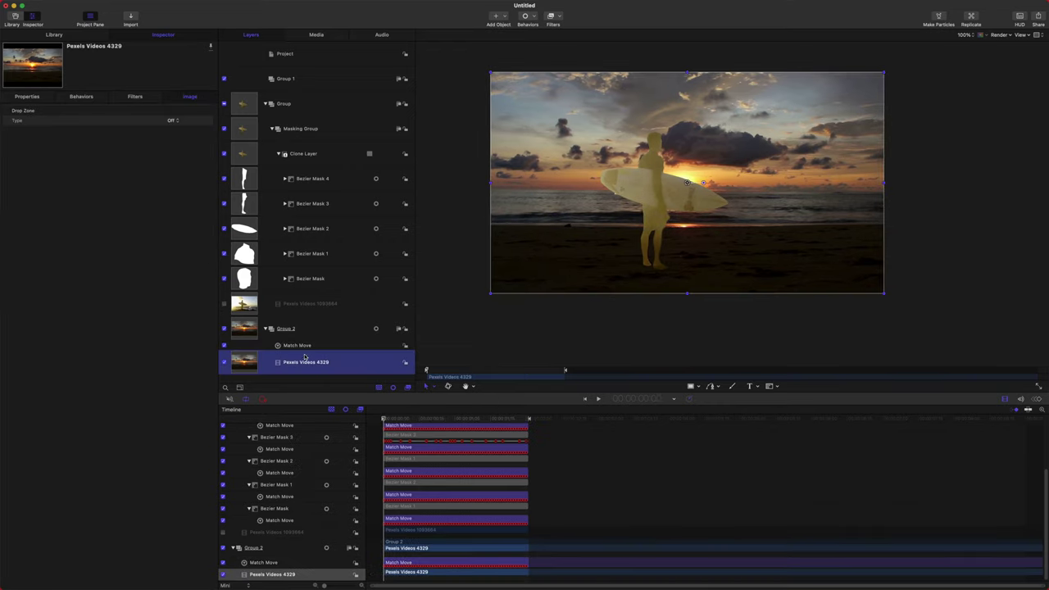
pyautogui.click(44, 99)
pyautogui.moveTo(92, 140); pyautogui.dragTo(95, 140)
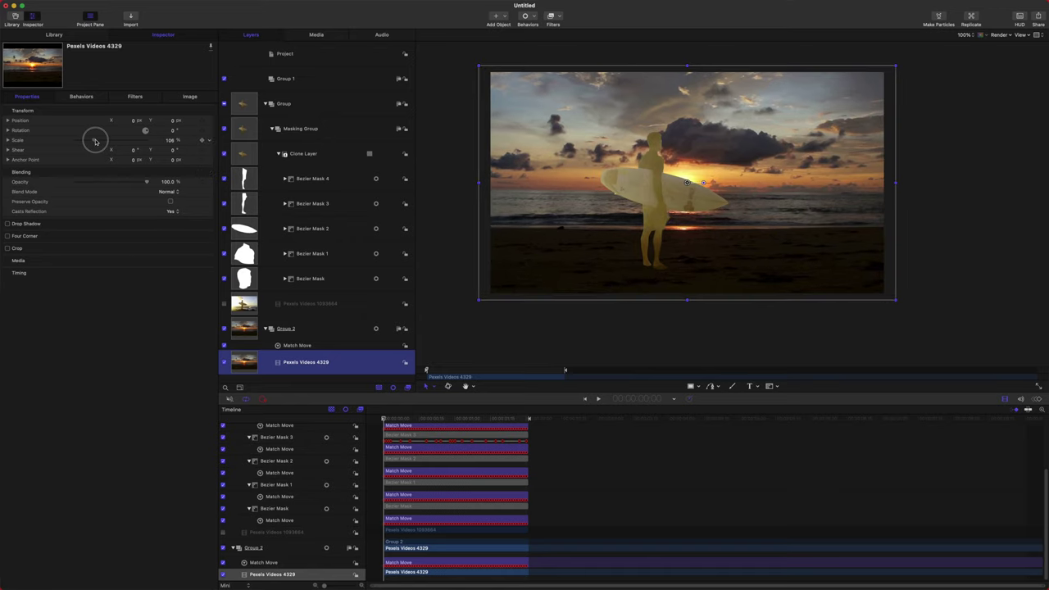
pyautogui.moveTo(384, 419); pyautogui.dragTo(290, 412)
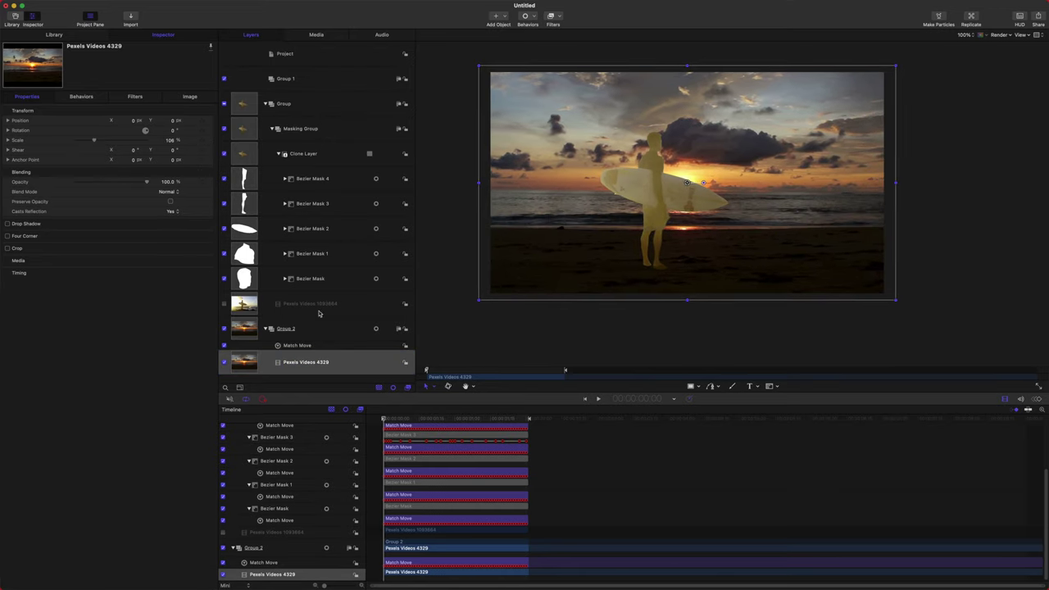
# Step: Add a Color Balance filter to the Clone Layer inside the Masking Group
pyautogui.click(301, 129)
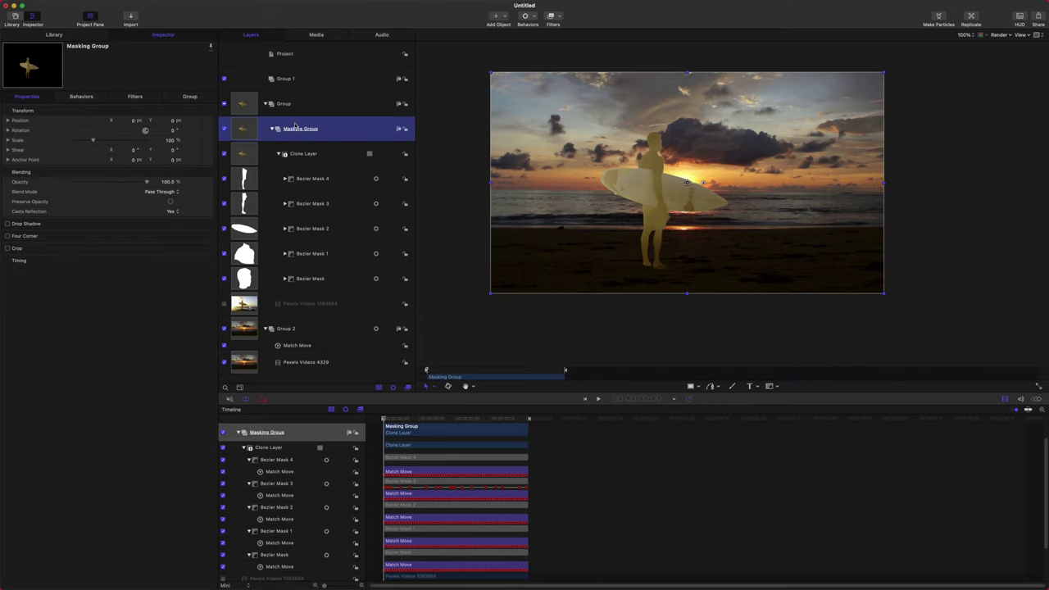
pyautogui.click(309, 150)
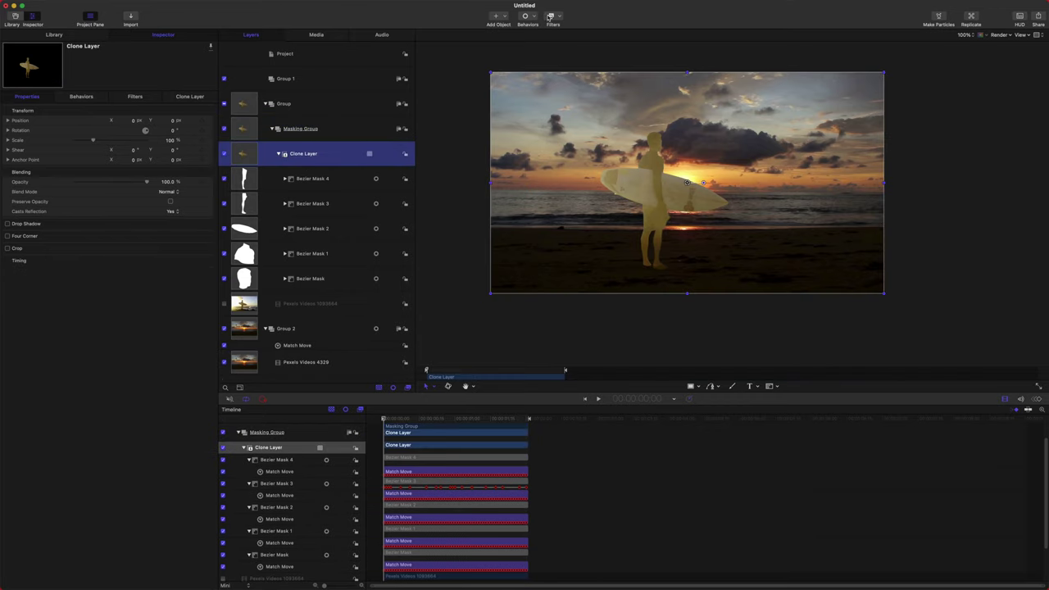
pyautogui.click(550, 16)
pyautogui.moveTo(574, 55)
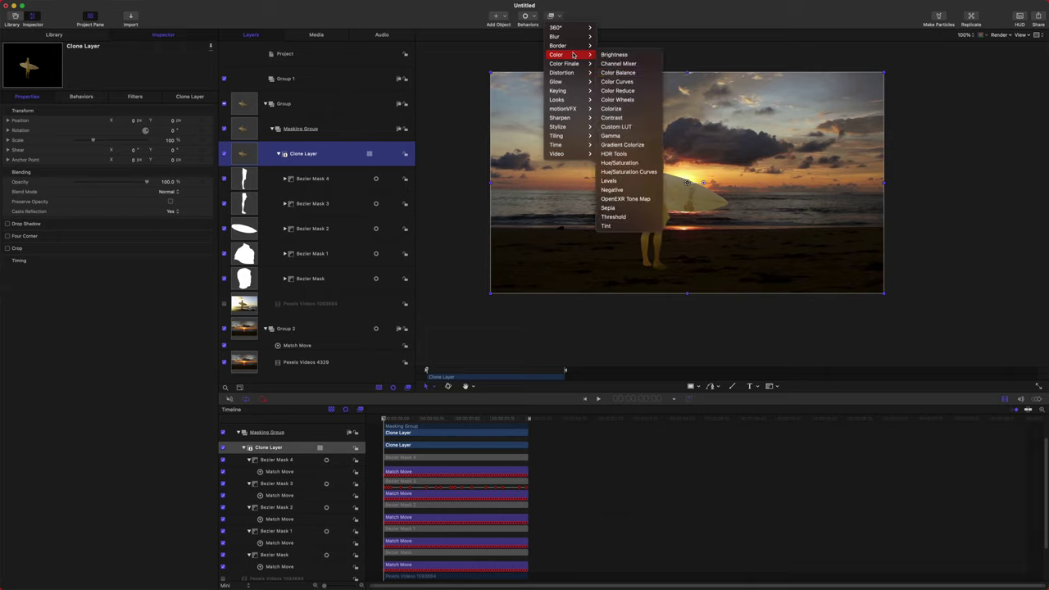
pyautogui.click(627, 74)
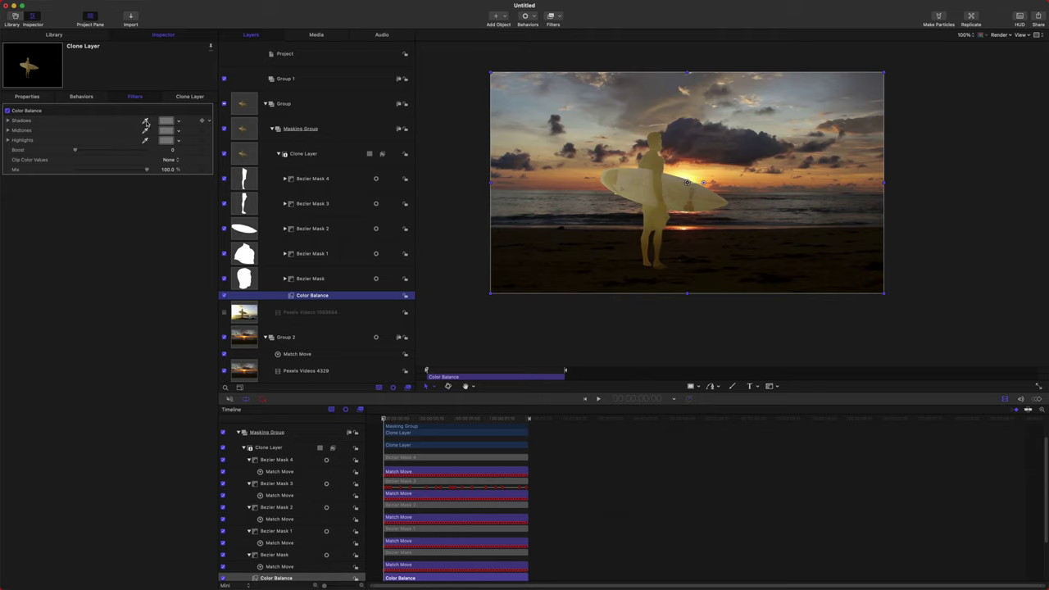
# Step: Sample Color Balance's shadows from the dark shoreline and its midtones from the clouds in the sunset sky
pyautogui.click(561, 227)
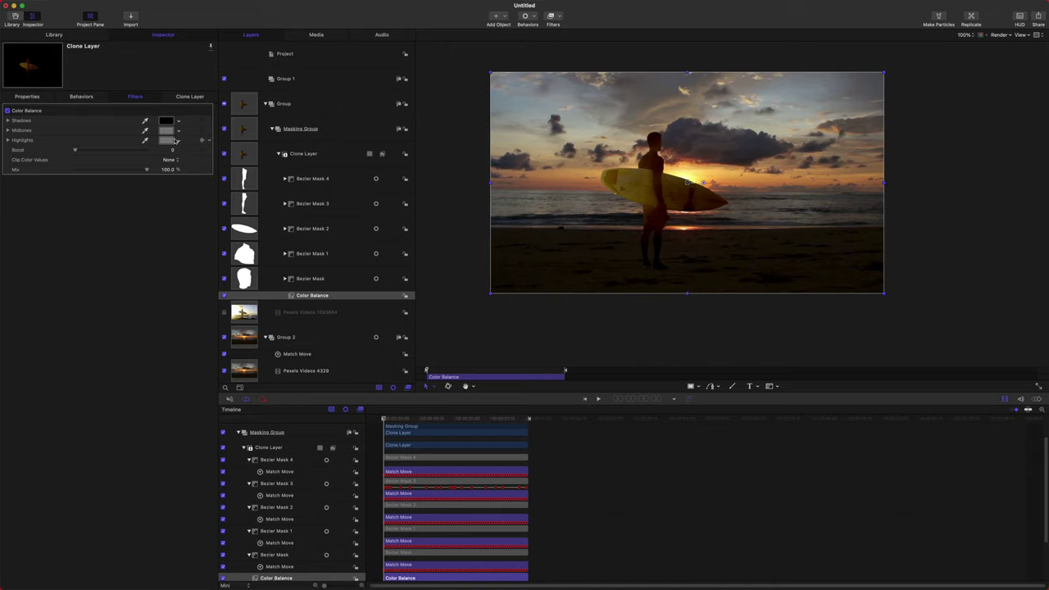
pyautogui.click(145, 131)
pyautogui.moveTo(525, 95); pyautogui.dragTo(665, 100)
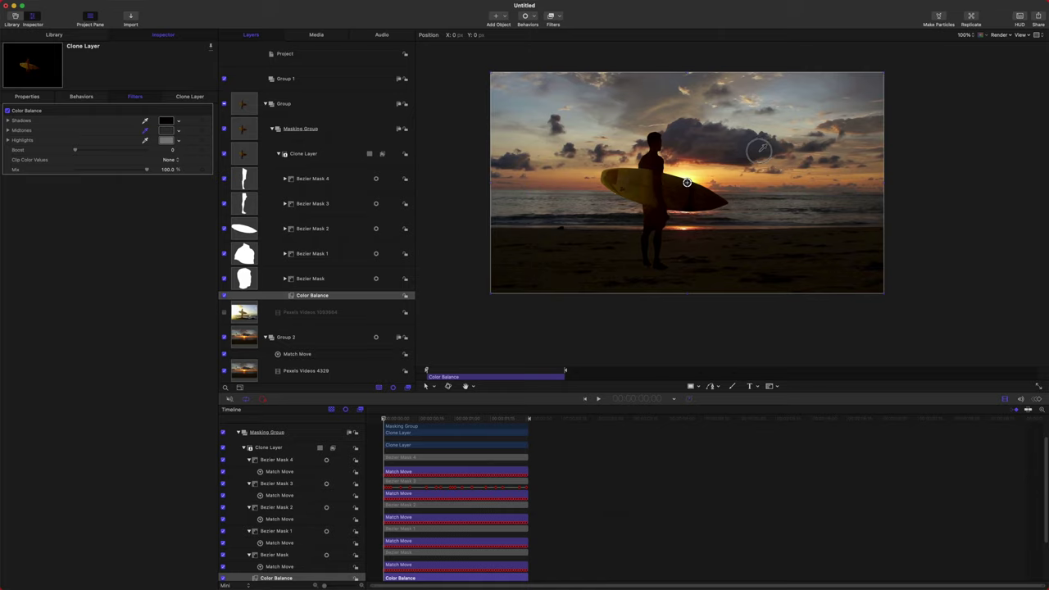
# Step: Finish sampling Color Balance's midtones from the dark cloud bank and sample its highlights from the brighter sunset sky
pyautogui.click(758, 147)
pyautogui.moveTo(610, 79); pyautogui.dragTo(604, 79)
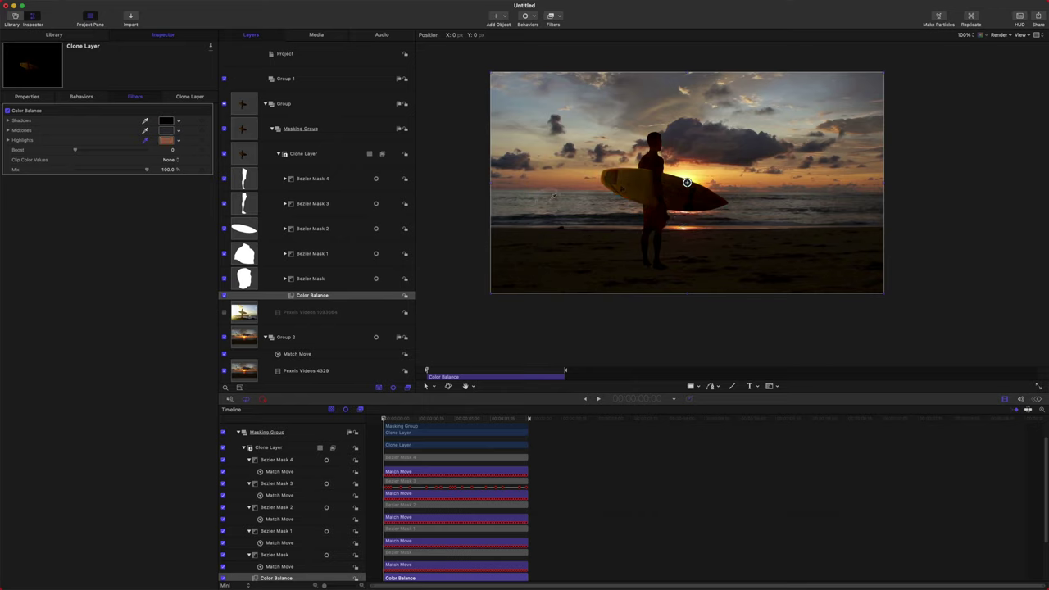
pyautogui.click(687, 182)
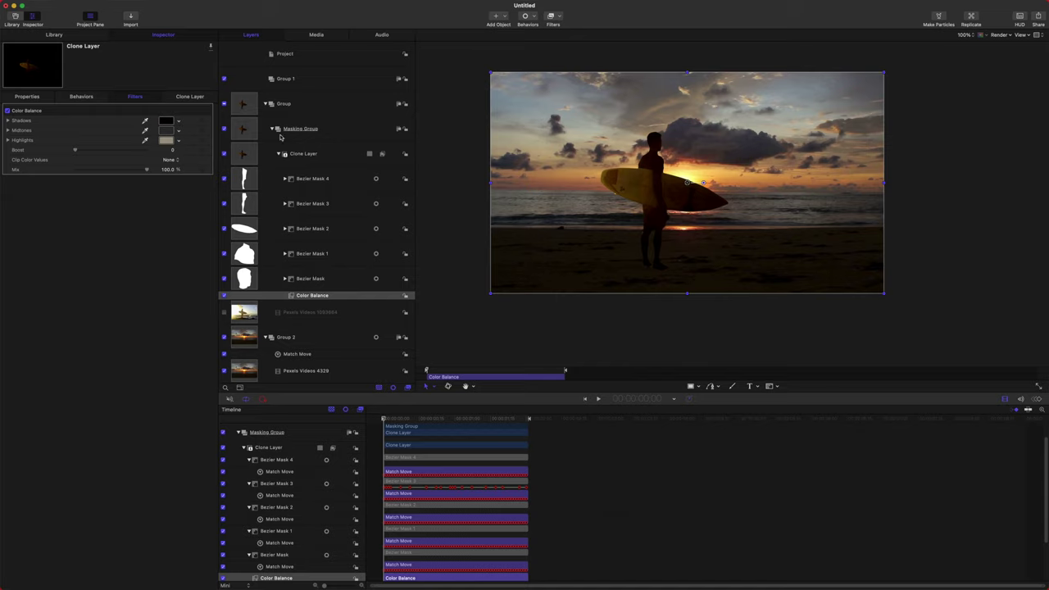
# Step: Draw a flat ellipse with the Circle tool in Group 2, on the sand around the surfer's feet
pyautogui.click(698, 388)
pyautogui.click(708, 411)
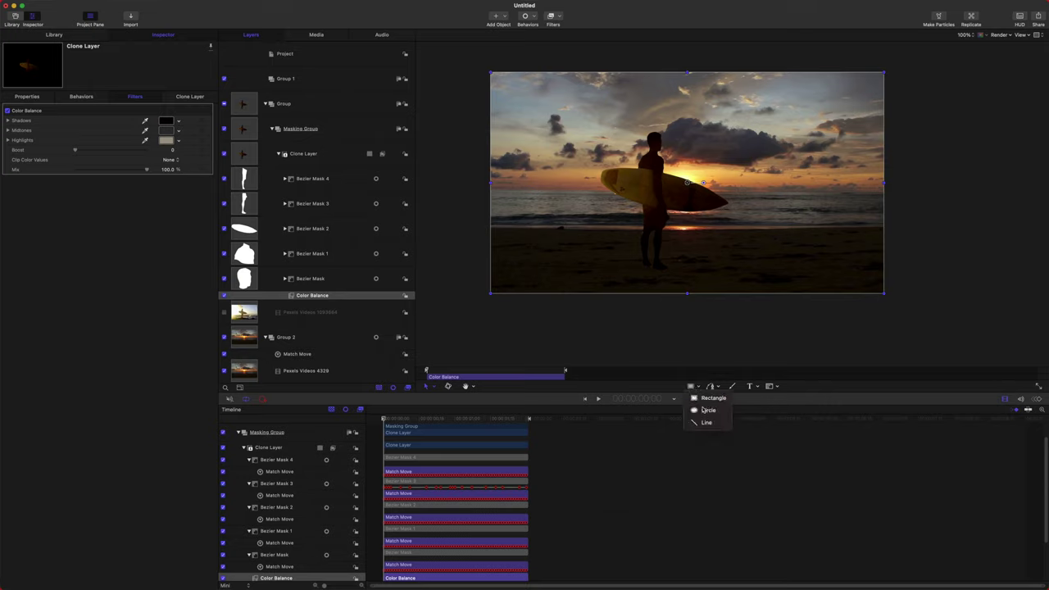
pyautogui.click(264, 104)
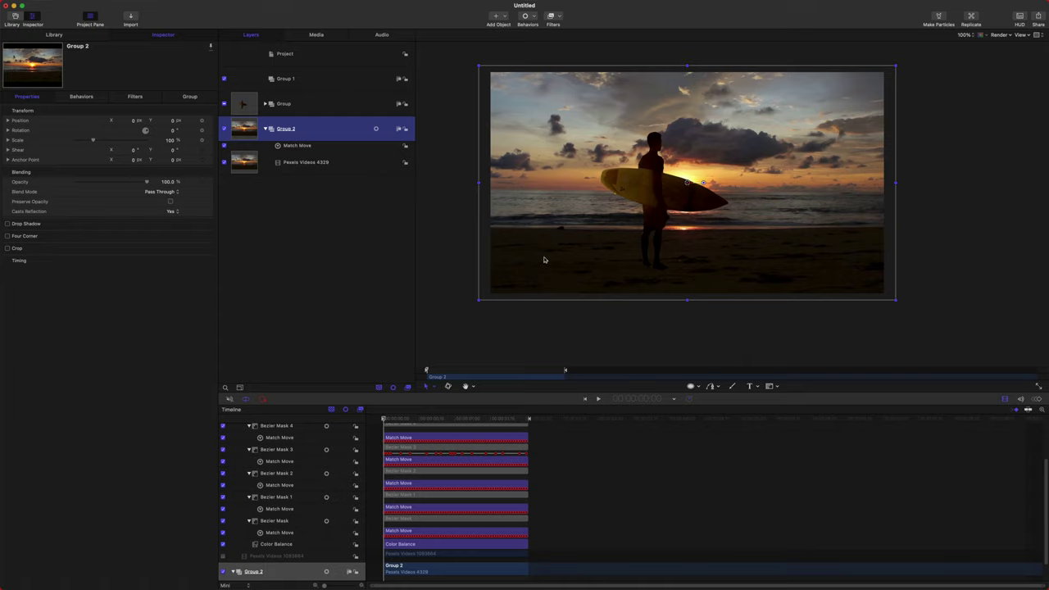
pyautogui.moveTo(623, 254); pyautogui.dragTo(680, 283)
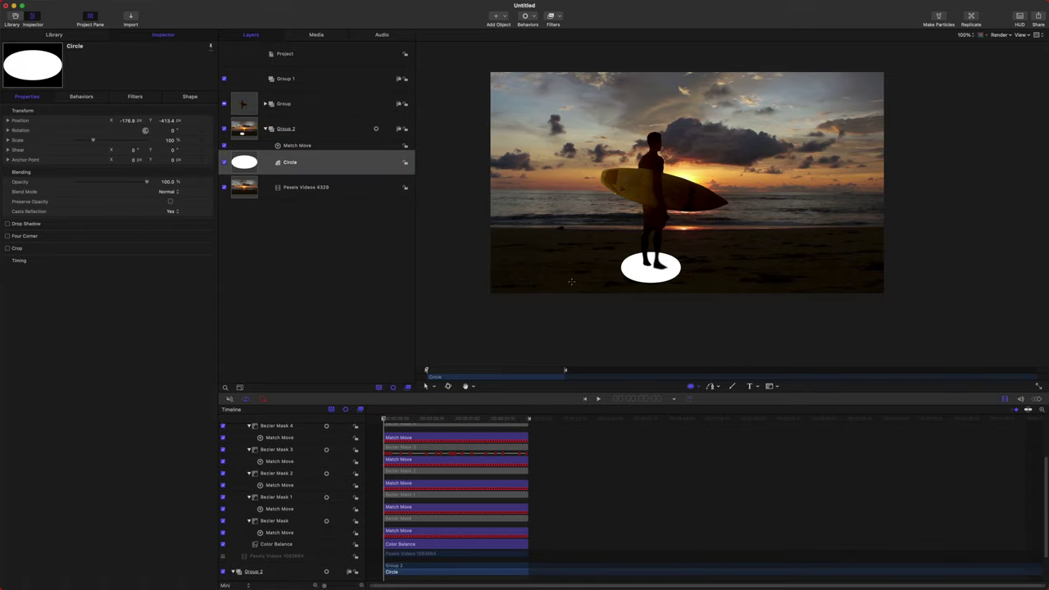
# Step: Set the ellipse's fill color to black and turn off its outline
pyautogui.click(190, 96)
pyautogui.click(166, 149)
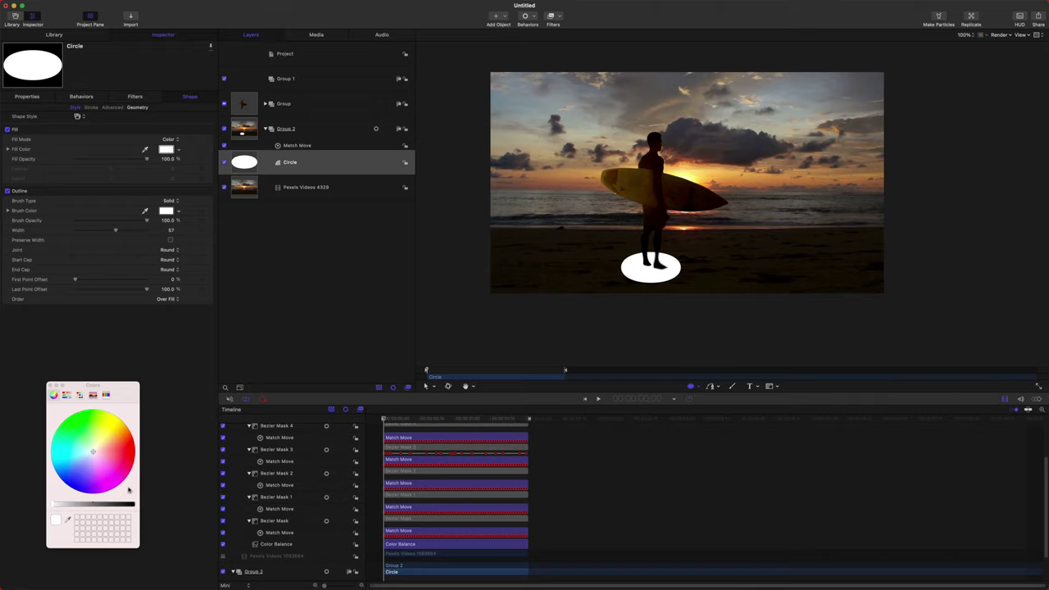
pyautogui.moveTo(119, 506); pyautogui.dragTo(135, 506)
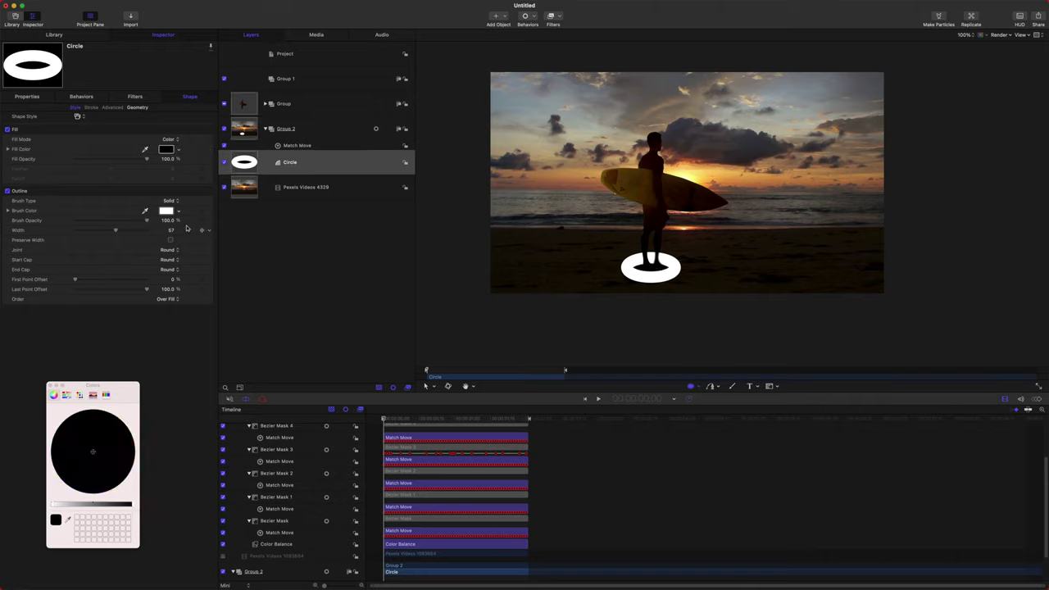
pyautogui.click(7, 191)
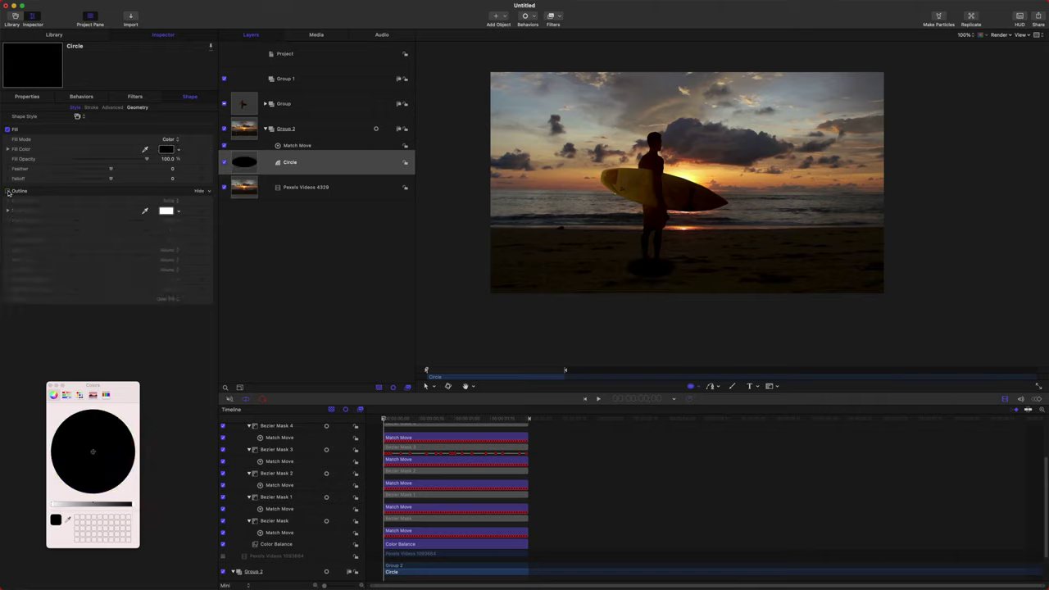
# Step: Feather the ellipse's edges into a soft shadow and adjust its placement under the surfer's feet
pyautogui.moveTo(116, 170); pyautogui.dragTo(168, 162)
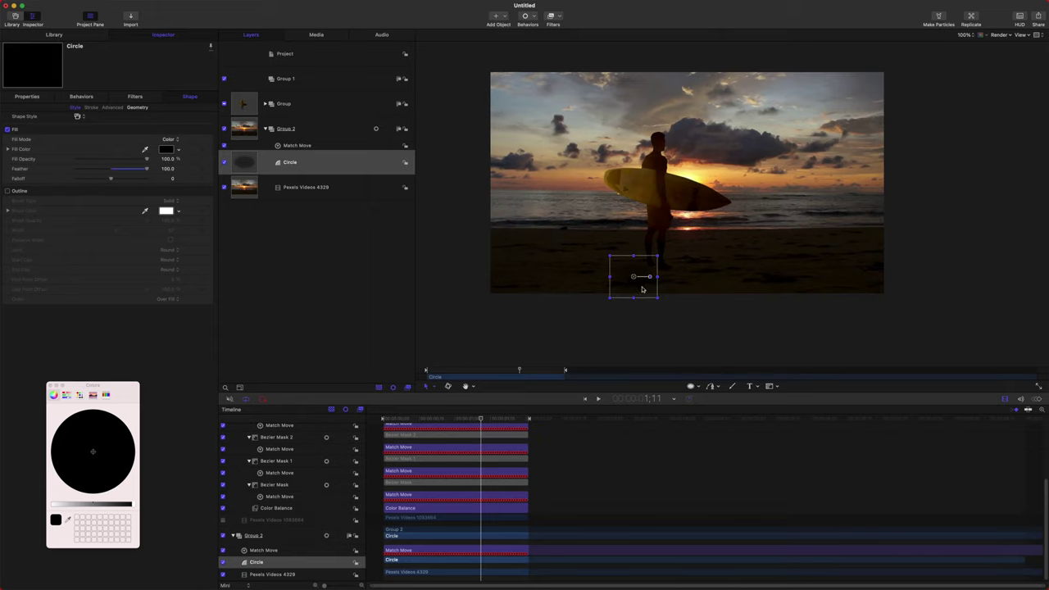
pyautogui.moveTo(639, 284); pyautogui.dragTo(661, 274)
pyautogui.click(682, 272)
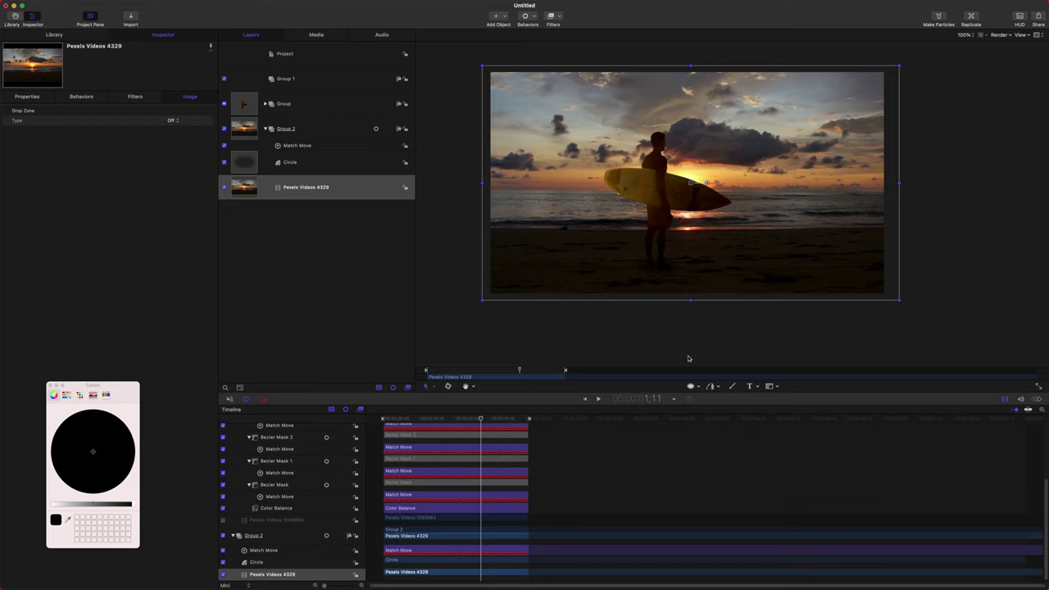